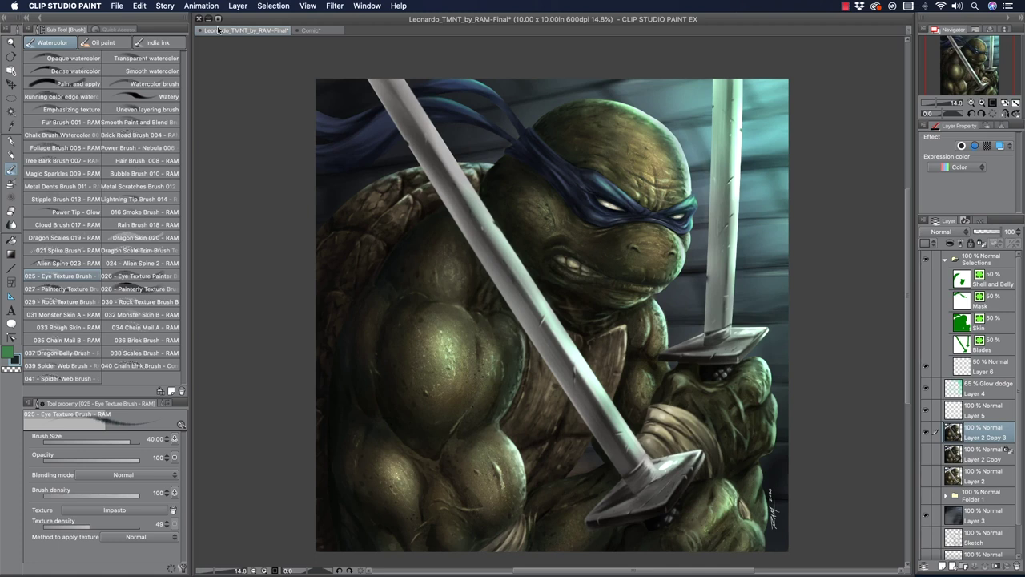
Step: Zoom in on the turtle painting to examine the skin texture
{"action": "left_click", "coordinate": [12, 45]}
{"action": "left_click_drag", "start_coordinate": [385, 365], "coordinate": [405, 292]}
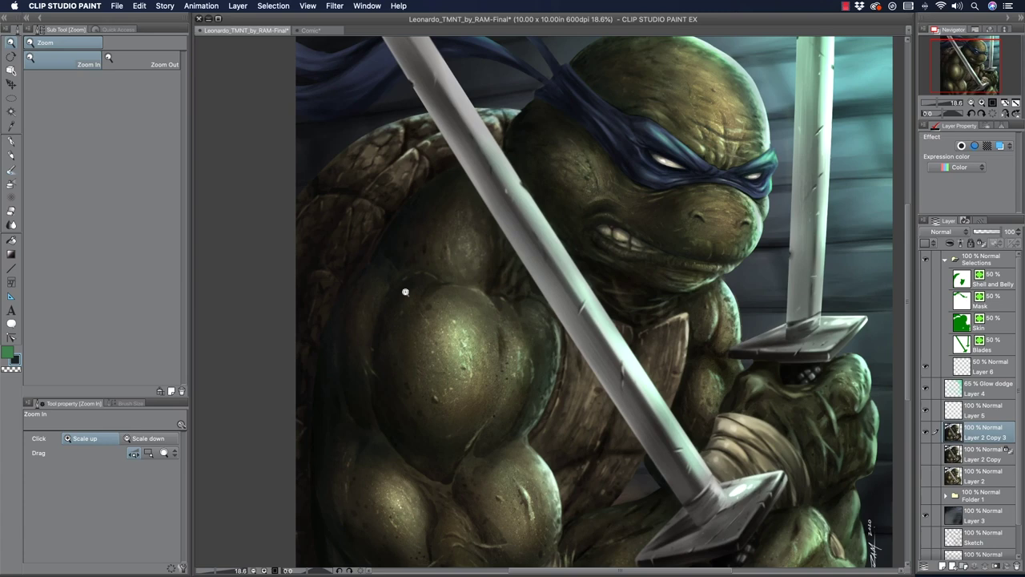
Step: Switch to the Comic document and delete the Folder 1 layer folder
{"action": "left_click", "coordinate": [325, 30]}
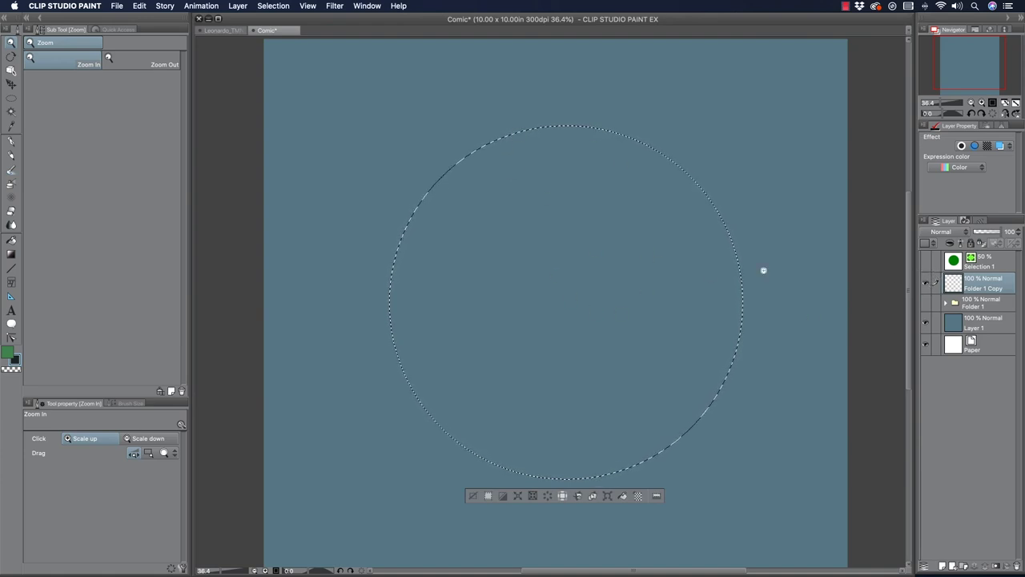
{"action": "left_click", "coordinate": [277, 6]}
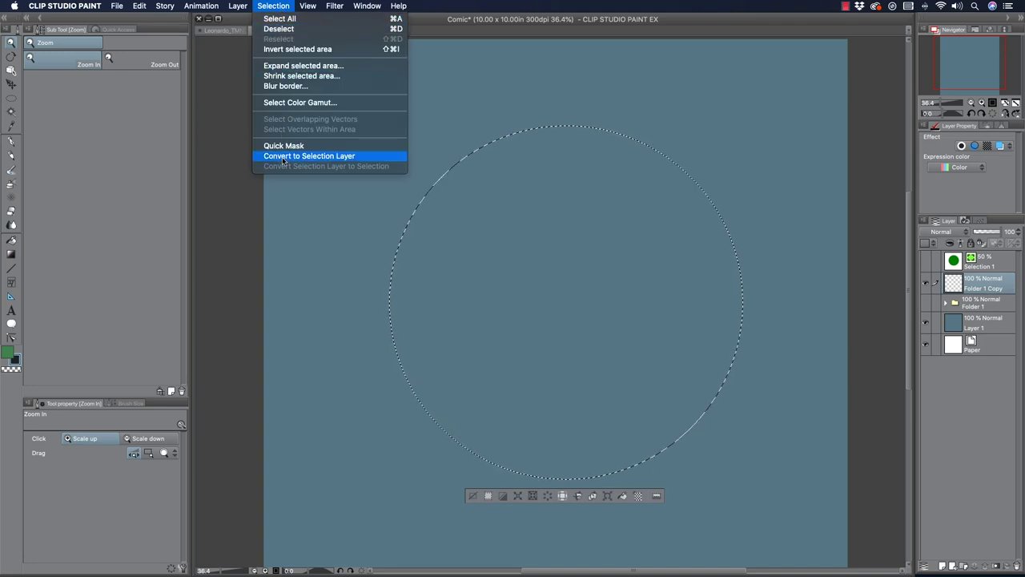
{"action": "left_click", "coordinate": [990, 261]}
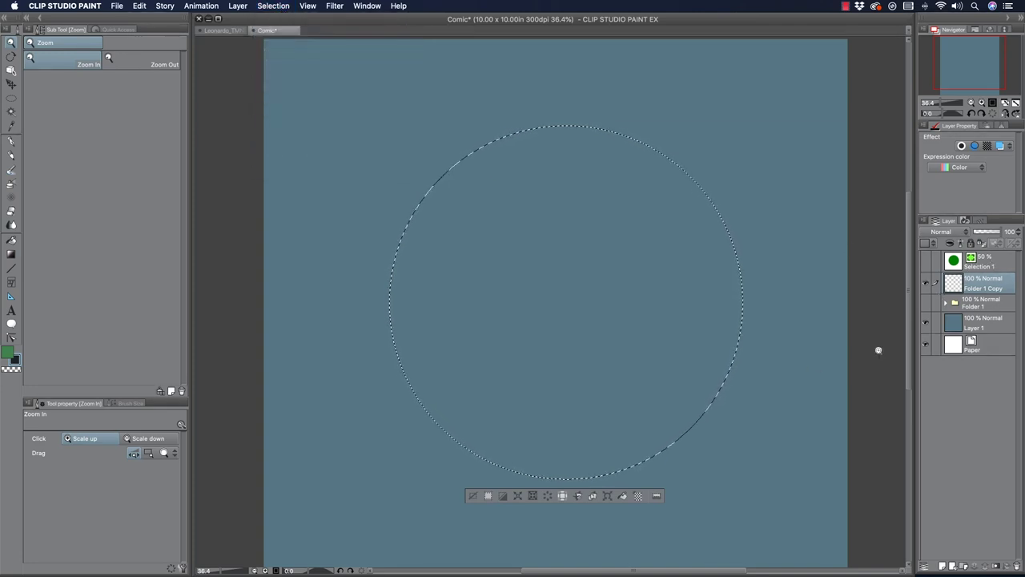
{"action": "double_click", "coordinate": [993, 304]}
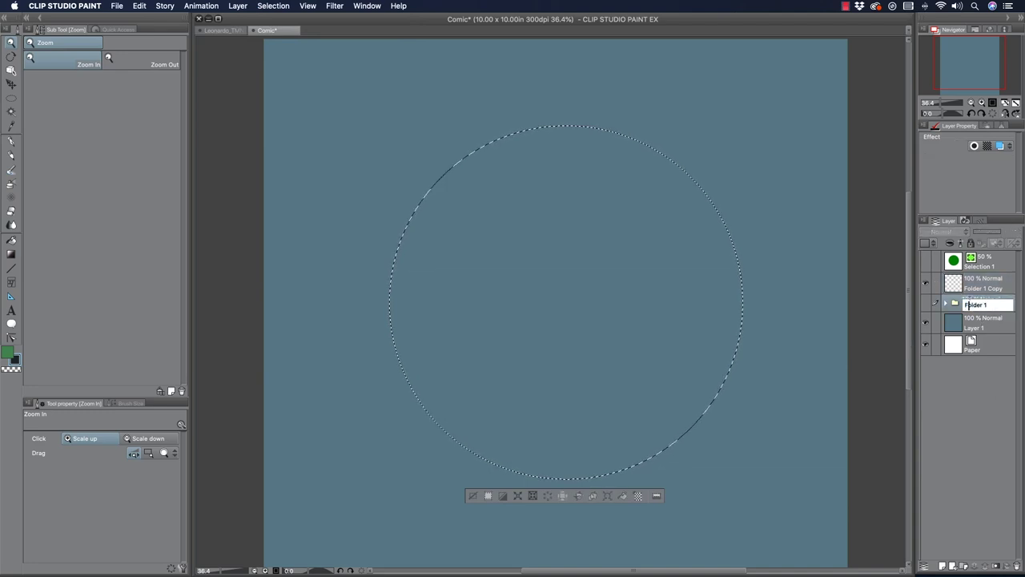
{"action": "left_click", "coordinate": [1007, 299]}
{"action": "left_click_drag", "start_coordinate": [1007, 302], "coordinate": [1017, 566]}
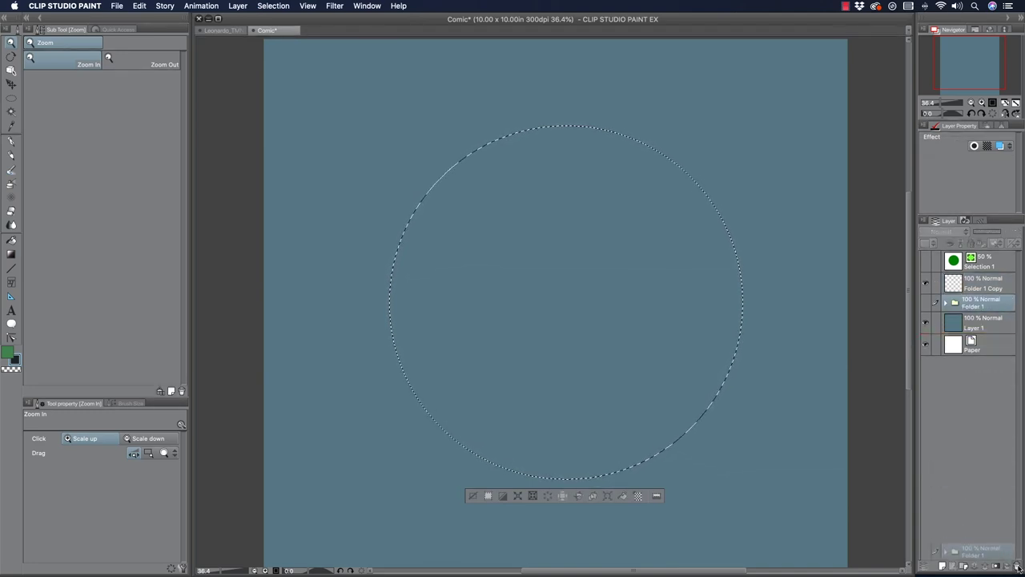
Step: Fill the circular selection on the Folder 1 Copy layer with a muted green, hex 45724E
{"action": "left_click", "coordinate": [964, 285]}
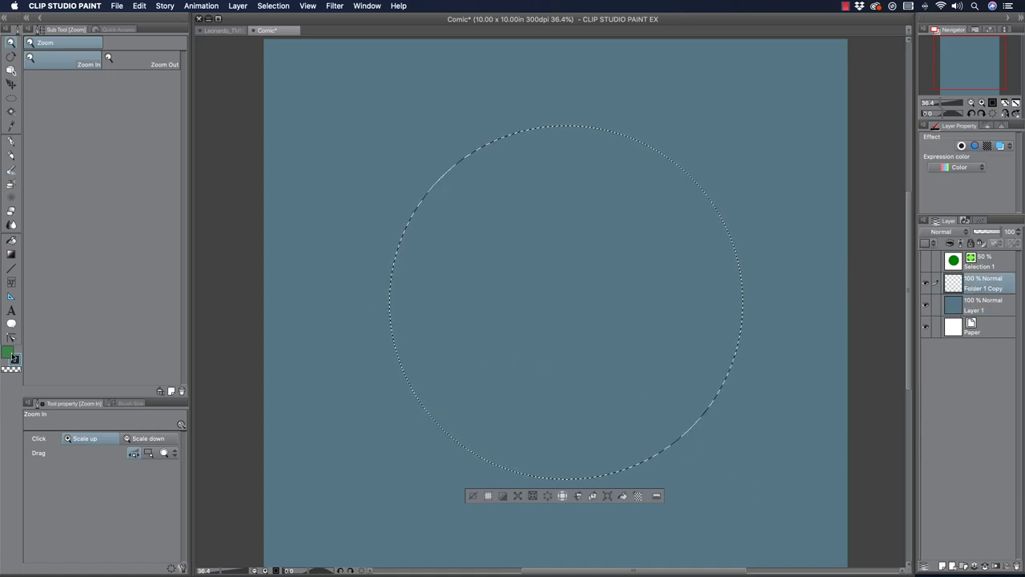
{"action": "left_click", "coordinate": [9, 352]}
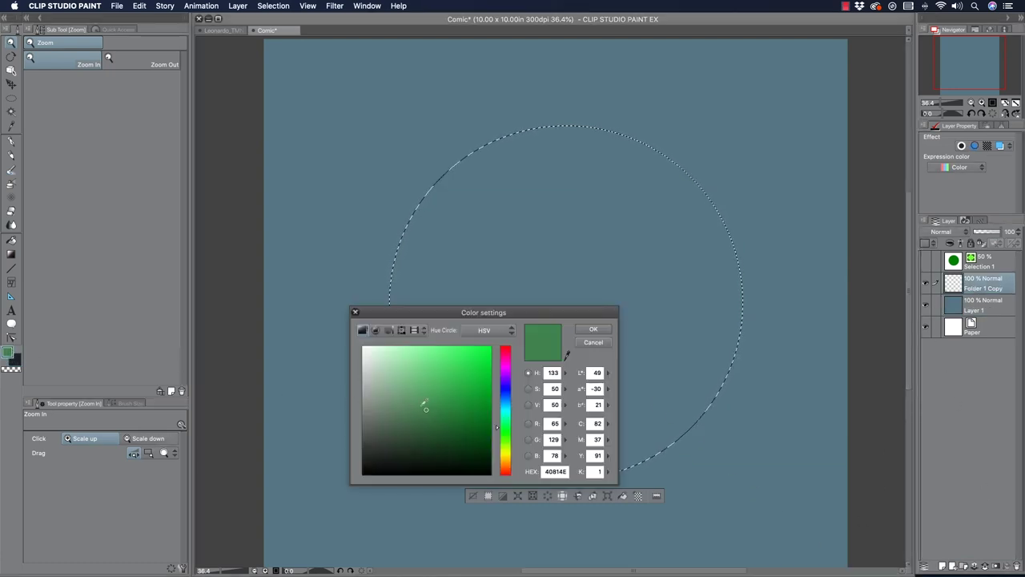
{"action": "left_click", "coordinate": [586, 343]}
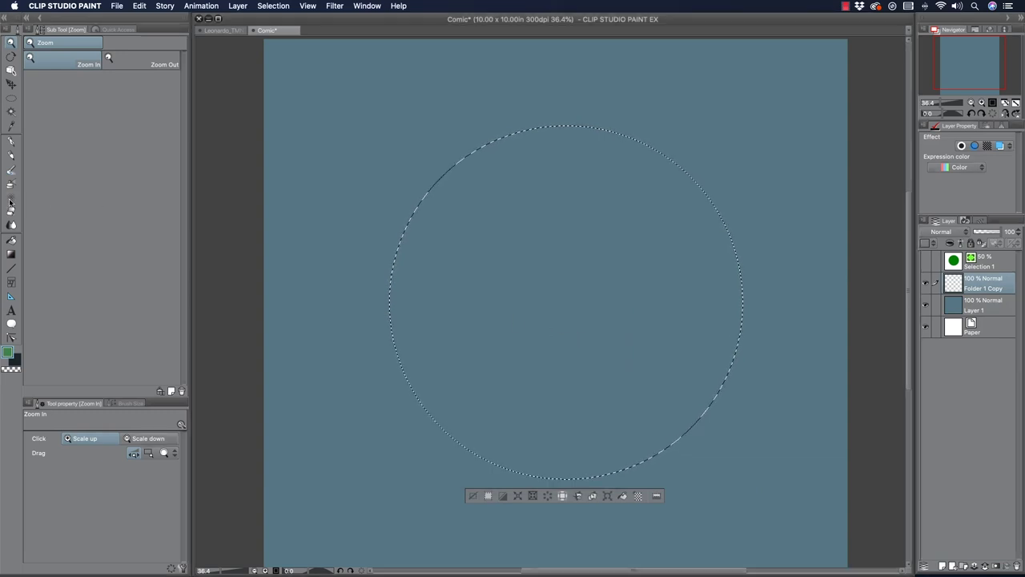
{"action": "left_click", "coordinate": [11, 225]}
{"action": "left_click", "coordinate": [427, 295]}
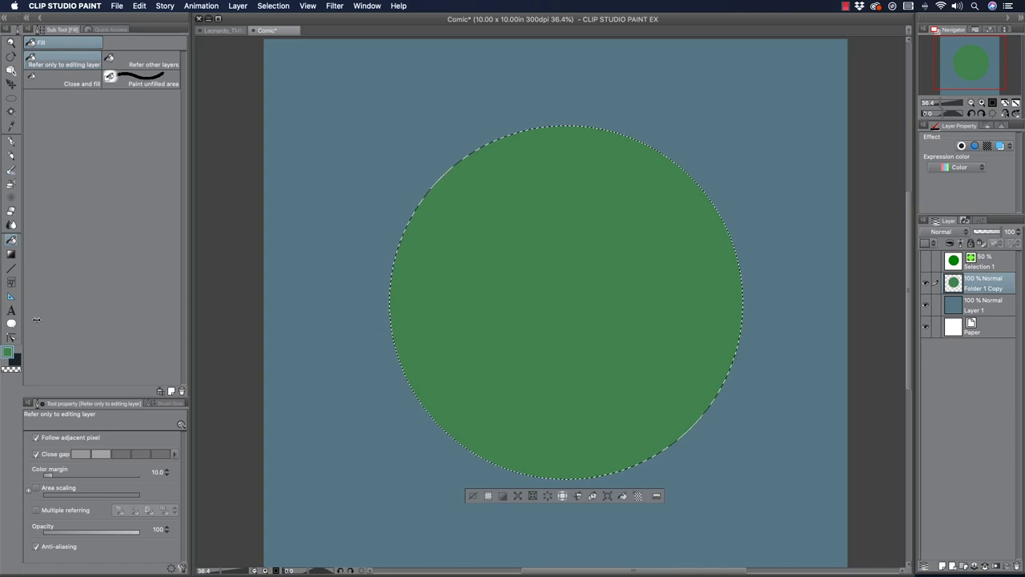
{"action": "left_click", "coordinate": [9, 352]}
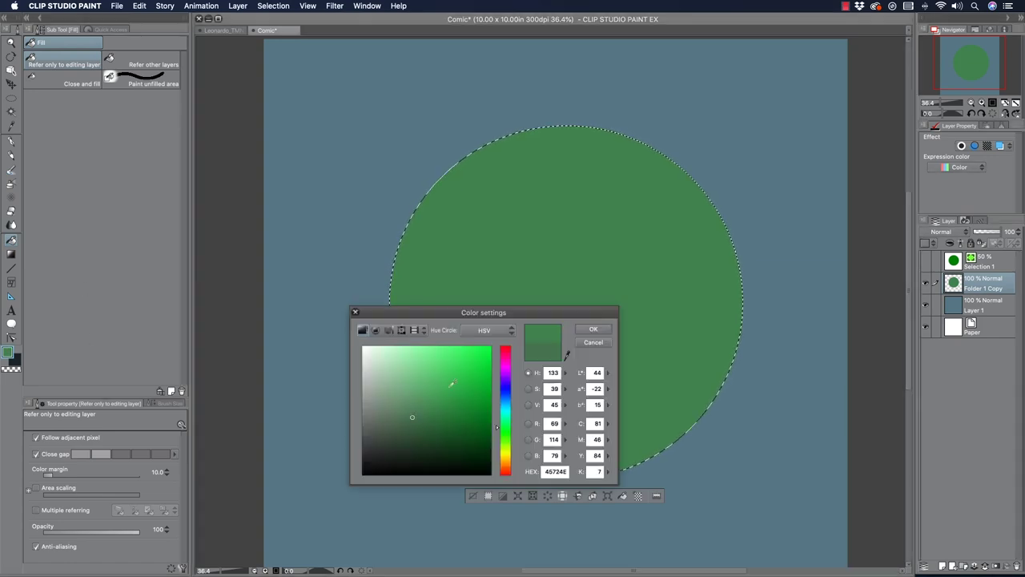
{"action": "left_click", "coordinate": [591, 329]}
{"action": "key", "text": "super+d"}
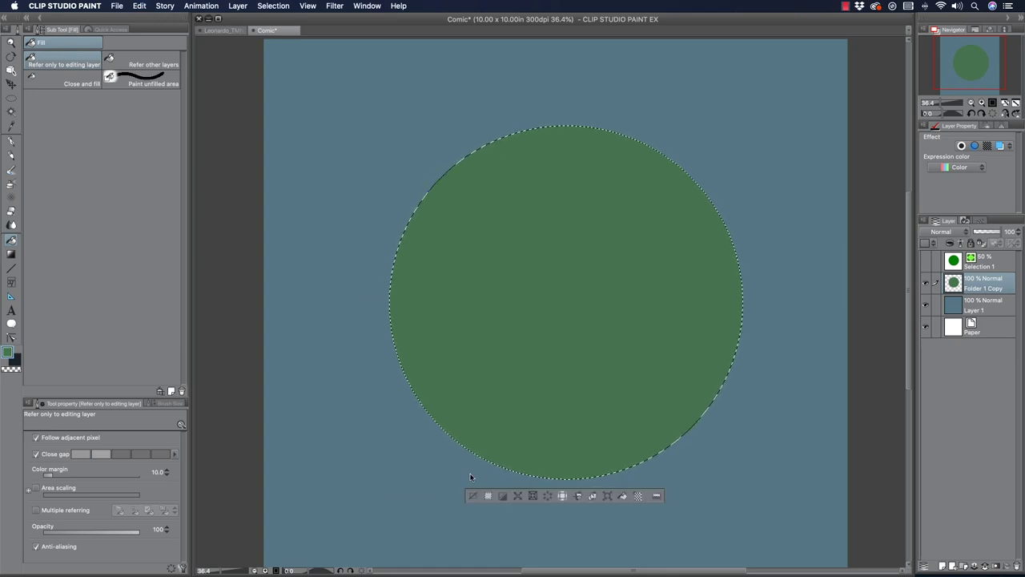
Step: Add a new layer above the green circle and name it Shadows
{"action": "left_click", "coordinate": [942, 566]}
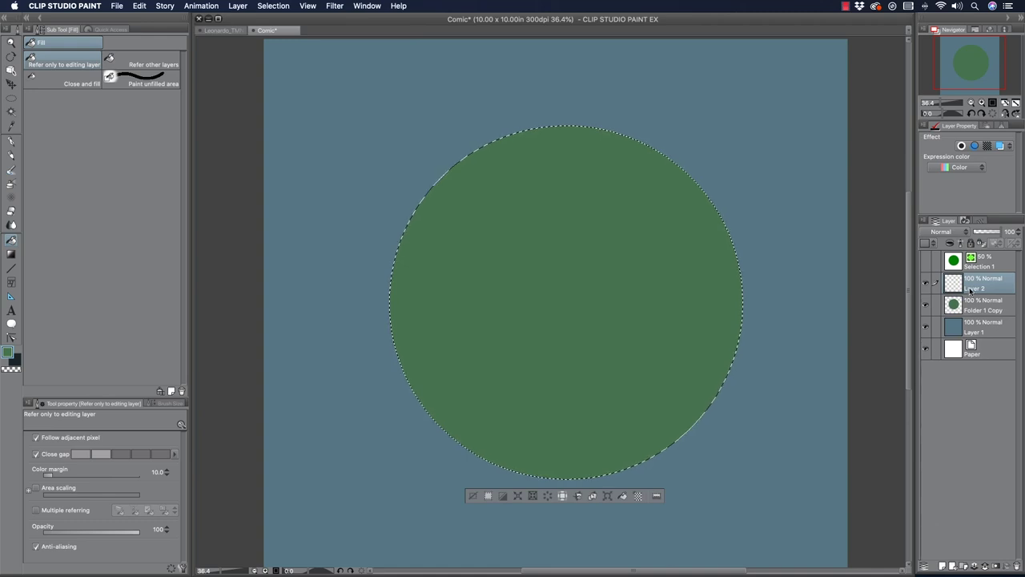
{"action": "double_click", "coordinate": [972, 288]}
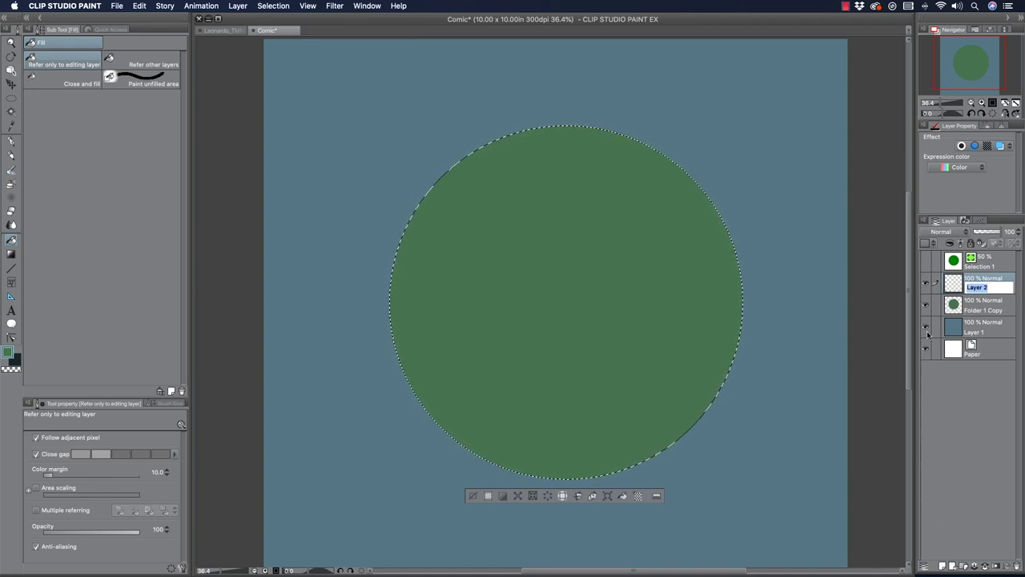
{"action": "type", "text": "Mult"}
{"action": "key", "text": "BackSpace"}
{"action": "key", "text": "BackSpace"}
{"action": "key", "text": "BackSpace"}
{"action": "key", "text": "BackSpace"}
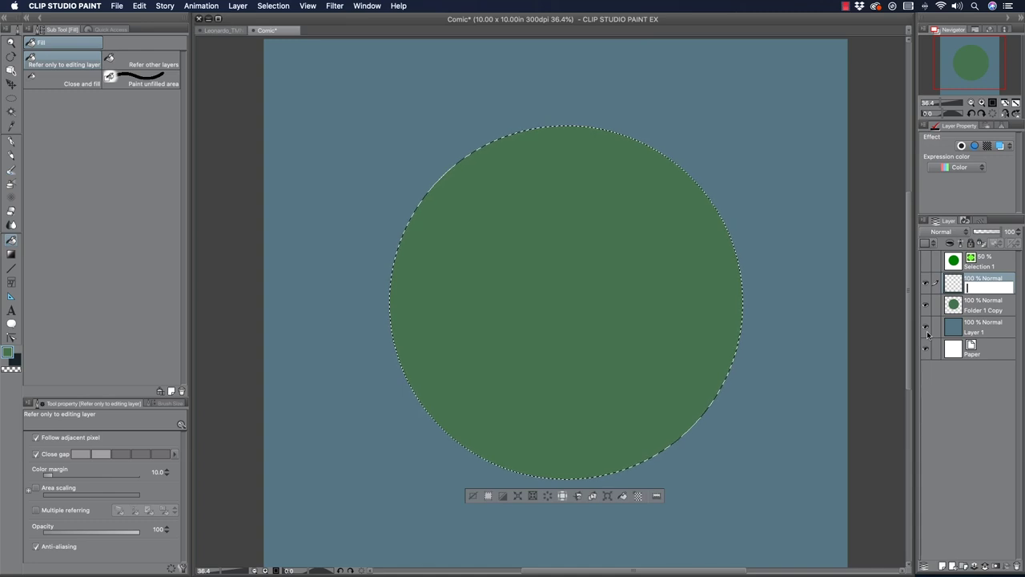
{"action": "type", "text": "Shadows"}
{"action": "key", "text": "Return"}
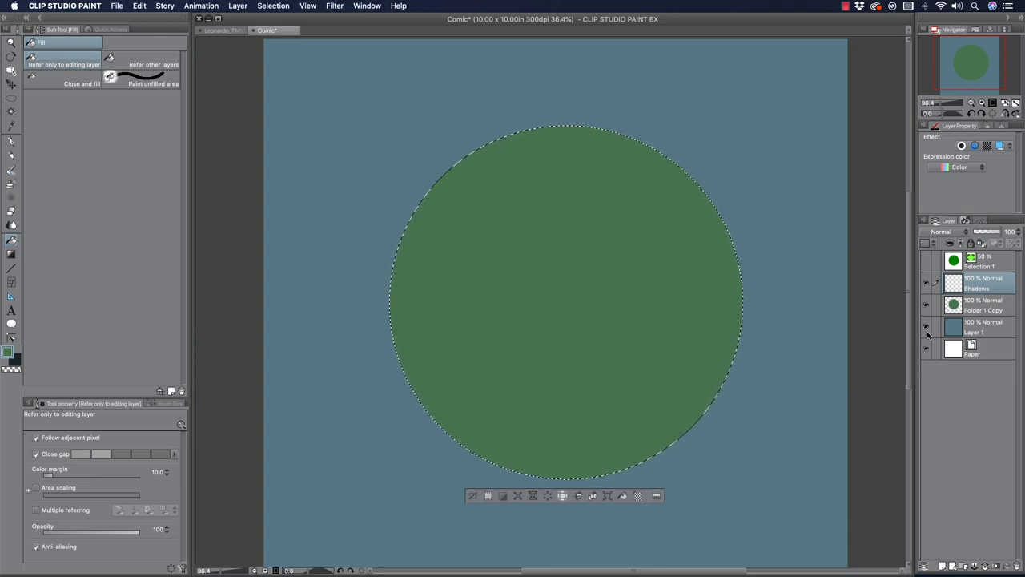
Step: Set the Droplet airbrush's blending mode to Multiply, and undo the test stroke made with it
{"action": "left_click", "coordinate": [10, 183]}
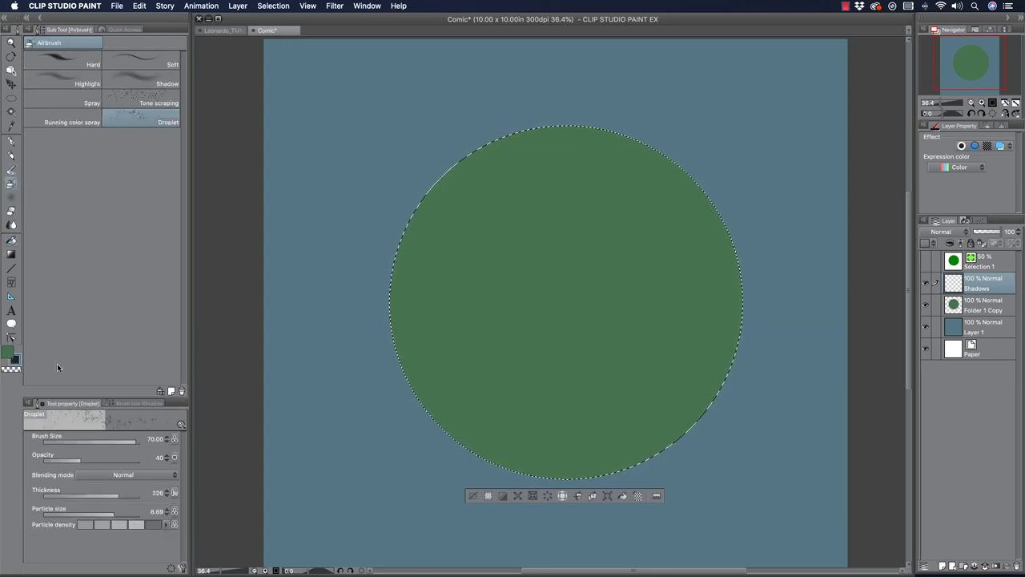
{"action": "left_click", "coordinate": [115, 473]}
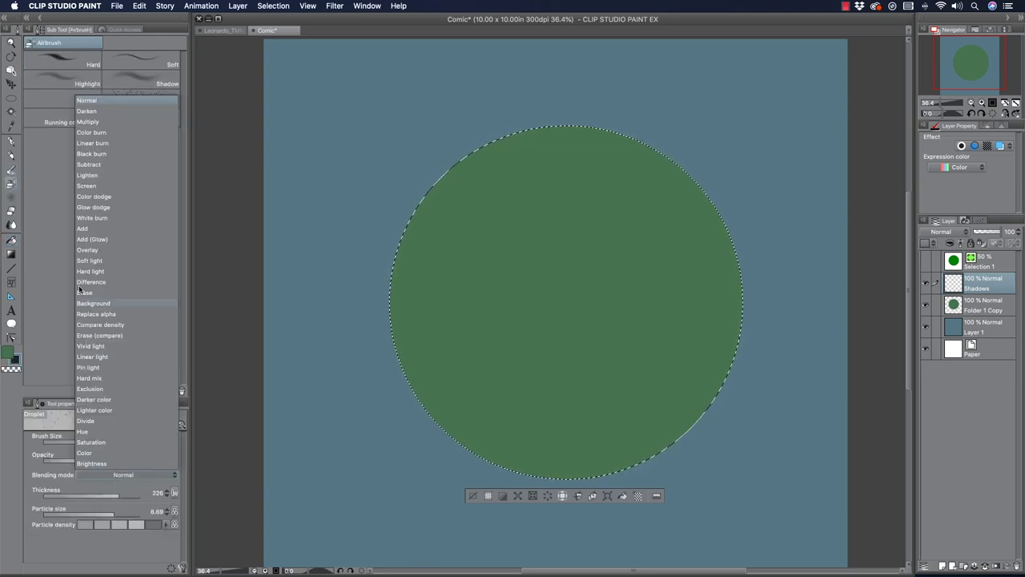
{"action": "left_click", "coordinate": [128, 120]}
{"action": "mouse_move", "coordinate": [416, 206]}
{"action": "left_mouse_down"}
{"action": "mouse_move", "coordinate": [497, 413]}
{"action": "mouse_move", "coordinate": [392, 198]}
{"action": "mouse_move", "coordinate": [300, 161]}
{"action": "left_mouse_up"}
{"action": "key", "text": "super+z"}
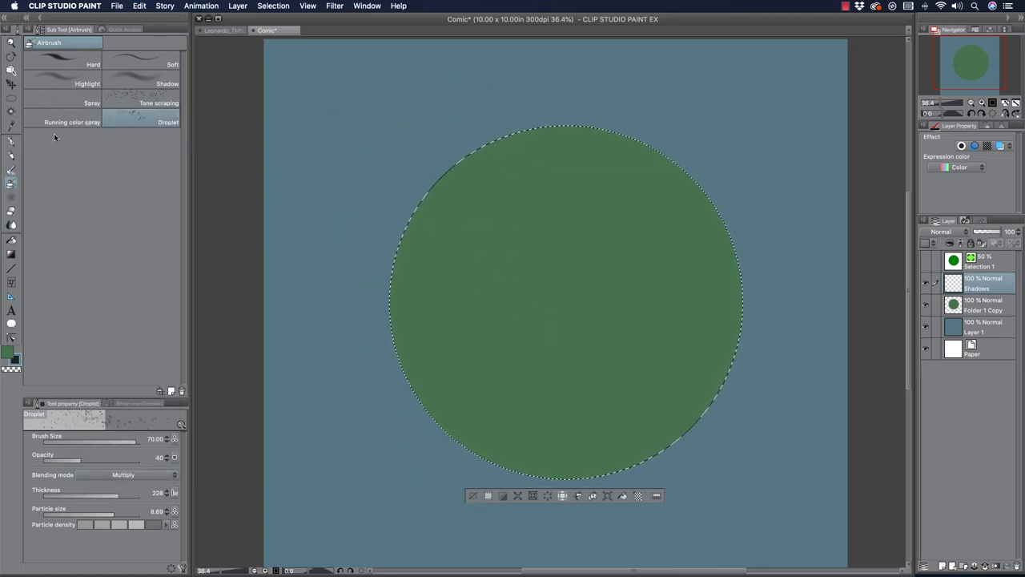
Step: Shade around the circle's edges with the Shadow airbrush at size 60, and lower the Shadows layer's opacity to 79%
{"action": "left_click", "coordinate": [148, 79]}
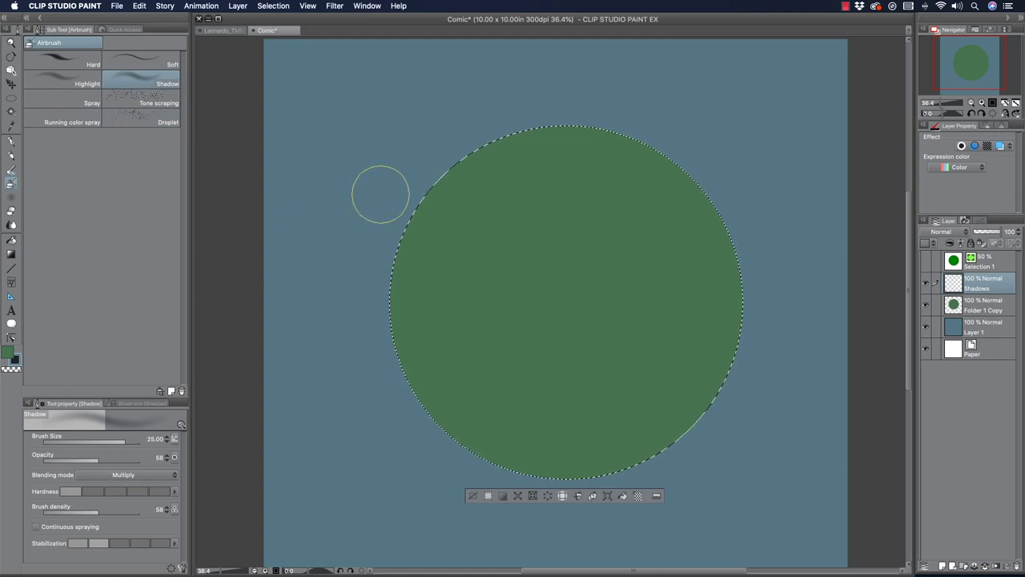
{"action": "key", "text": "bracketright"}
{"action": "key", "text": "bracketright"}
{"action": "key", "text": "bracketright"}
{"action": "key", "text": "bracketright"}
{"action": "mouse_move", "coordinate": [419, 215]}
{"action": "left_mouse_down"}
{"action": "mouse_move", "coordinate": [477, 448]}
{"action": "mouse_move", "coordinate": [400, 195]}
{"action": "mouse_move", "coordinate": [734, 366]}
{"action": "mouse_move", "coordinate": [418, 408]}
{"action": "mouse_move", "coordinate": [459, 219]}
{"action": "left_mouse_up"}
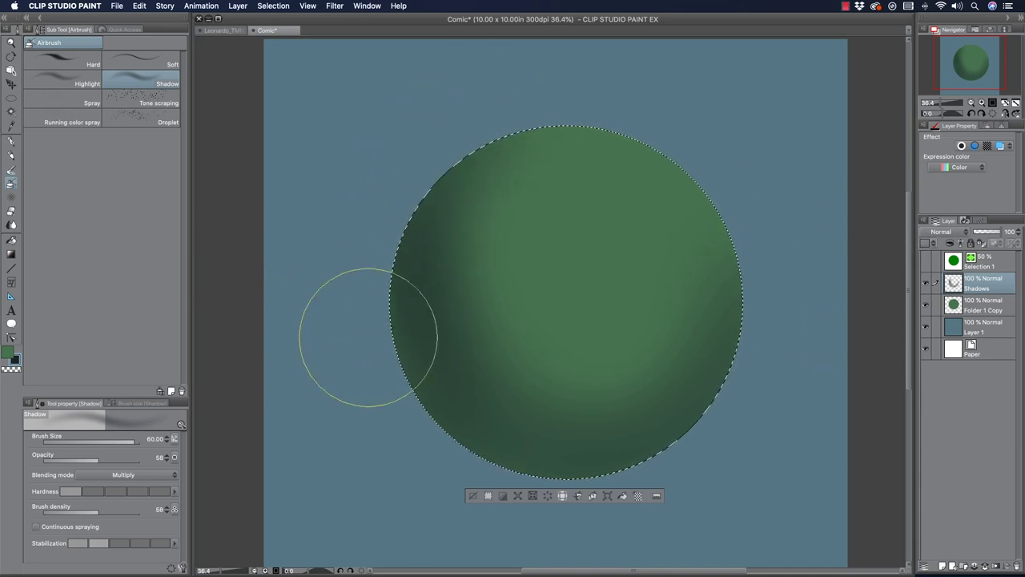
{"action": "mouse_move", "coordinate": [503, 110]}
{"action": "left_mouse_down"}
{"action": "mouse_move", "coordinate": [384, 312]}
{"action": "mouse_move", "coordinate": [513, 99]}
{"action": "mouse_move", "coordinate": [654, 91]}
{"action": "mouse_move", "coordinate": [402, 195]}
{"action": "mouse_move", "coordinate": [394, 253]}
{"action": "mouse_move", "coordinate": [418, 165]}
{"action": "mouse_move", "coordinate": [508, 286]}
{"action": "left_mouse_up"}
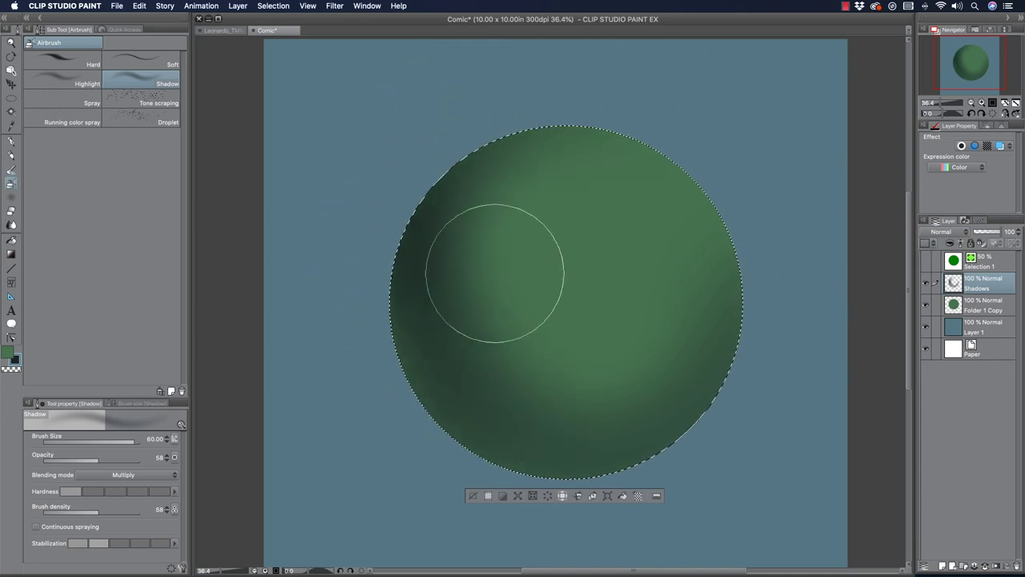
{"action": "mouse_move", "coordinate": [698, 370]}
{"action": "left_mouse_down"}
{"action": "mouse_move", "coordinate": [653, 104]}
{"action": "mouse_move", "coordinate": [569, 94]}
{"action": "mouse_move", "coordinate": [763, 268]}
{"action": "mouse_move", "coordinate": [648, 429]}
{"action": "mouse_move", "coordinate": [765, 268]}
{"action": "mouse_move", "coordinate": [569, 77]}
{"action": "mouse_move", "coordinate": [594, 83]}
{"action": "mouse_move", "coordinate": [749, 342]}
{"action": "mouse_move", "coordinate": [479, 370]}
{"action": "mouse_move", "coordinate": [453, 126]}
{"action": "mouse_move", "coordinate": [448, 168]}
{"action": "mouse_move", "coordinate": [548, 372]}
{"action": "mouse_move", "coordinate": [711, 207]}
{"action": "mouse_move", "coordinate": [682, 160]}
{"action": "mouse_move", "coordinate": [637, 399]}
{"action": "mouse_move", "coordinate": [400, 214]}
{"action": "mouse_move", "coordinate": [501, 136]}
{"action": "mouse_move", "coordinate": [460, 256]}
{"action": "mouse_move", "coordinate": [511, 294]}
{"action": "mouse_move", "coordinate": [444, 262]}
{"action": "mouse_move", "coordinate": [466, 284]}
{"action": "mouse_move", "coordinate": [642, 129]}
{"action": "mouse_move", "coordinate": [511, 139]}
{"action": "mouse_move", "coordinate": [446, 268]}
{"action": "mouse_move", "coordinate": [592, 415]}
{"action": "mouse_move", "coordinate": [677, 153]}
{"action": "mouse_move", "coordinate": [625, 120]}
{"action": "mouse_move", "coordinate": [740, 243]}
{"action": "mouse_move", "coordinate": [567, 410]}
{"action": "mouse_move", "coordinate": [341, 107]}
{"action": "mouse_move", "coordinate": [358, 205]}
{"action": "mouse_move", "coordinate": [376, 208]}
{"action": "mouse_move", "coordinate": [435, 319]}
{"action": "mouse_move", "coordinate": [427, 247]}
{"action": "mouse_move", "coordinate": [623, 105]}
{"action": "mouse_move", "coordinate": [514, 131]}
{"action": "mouse_move", "coordinate": [440, 312]}
{"action": "mouse_move", "coordinate": [481, 162]}
{"action": "mouse_move", "coordinate": [740, 207]}
{"action": "mouse_move", "coordinate": [676, 163]}
{"action": "mouse_move", "coordinate": [716, 339]}
{"action": "mouse_move", "coordinate": [521, 336]}
{"action": "left_mouse_up"}
{"action": "left_click_drag", "start_coordinate": [1003, 232], "coordinate": [998, 231]}
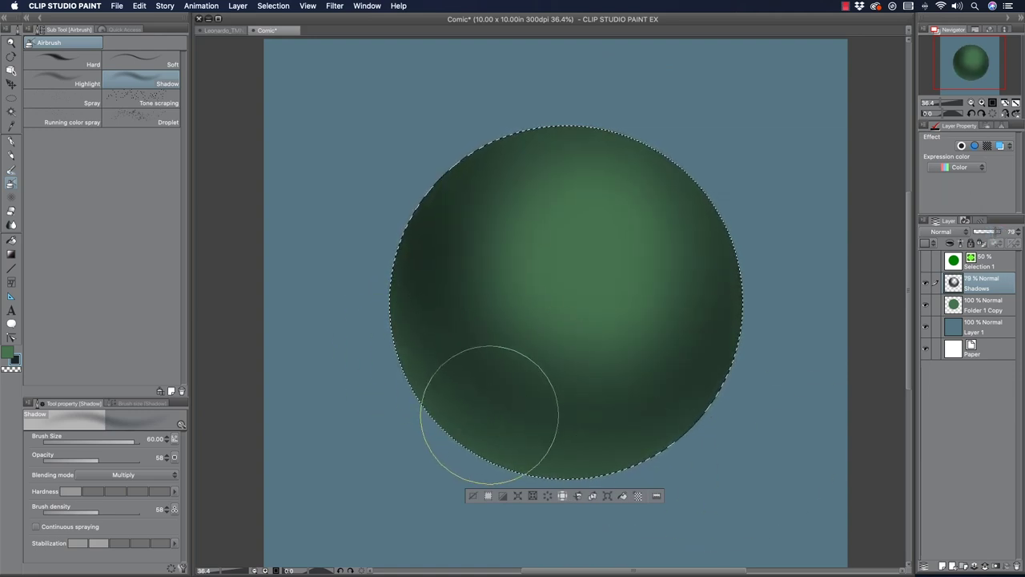
Step: Add a new layer above Shadows named T1 and set its blending mode to Multiply
{"action": "left_click", "coordinate": [943, 566]}
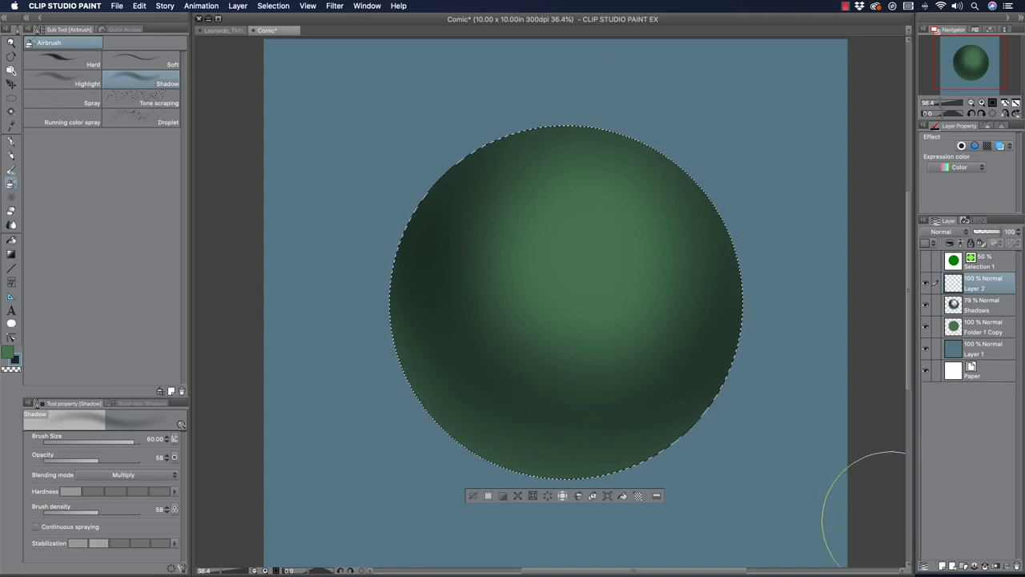
{"action": "double_click", "coordinate": [973, 288]}
{"action": "type", "text": "Ti"}
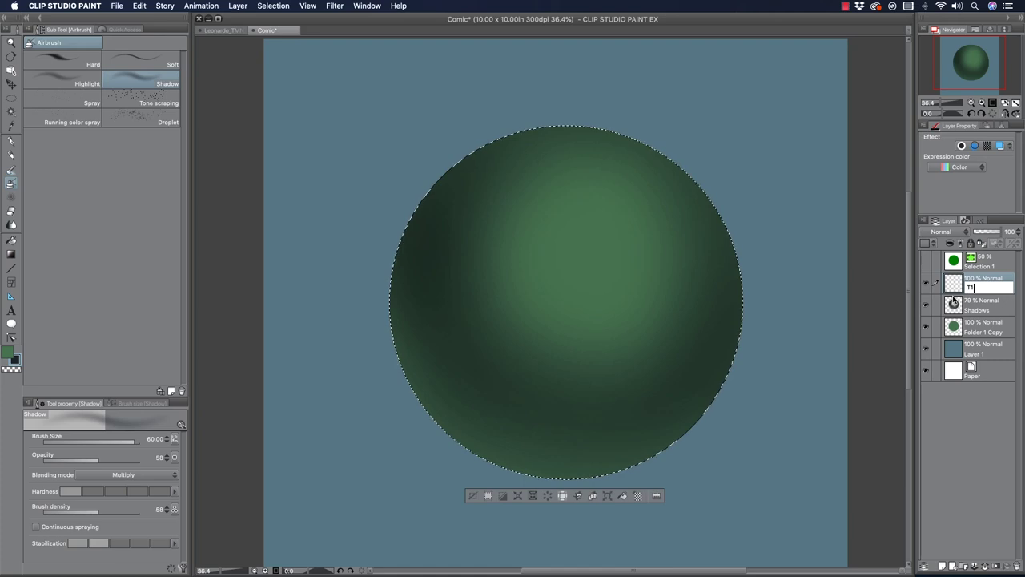
{"action": "key", "text": "Return"}
{"action": "left_click", "coordinate": [942, 231]}
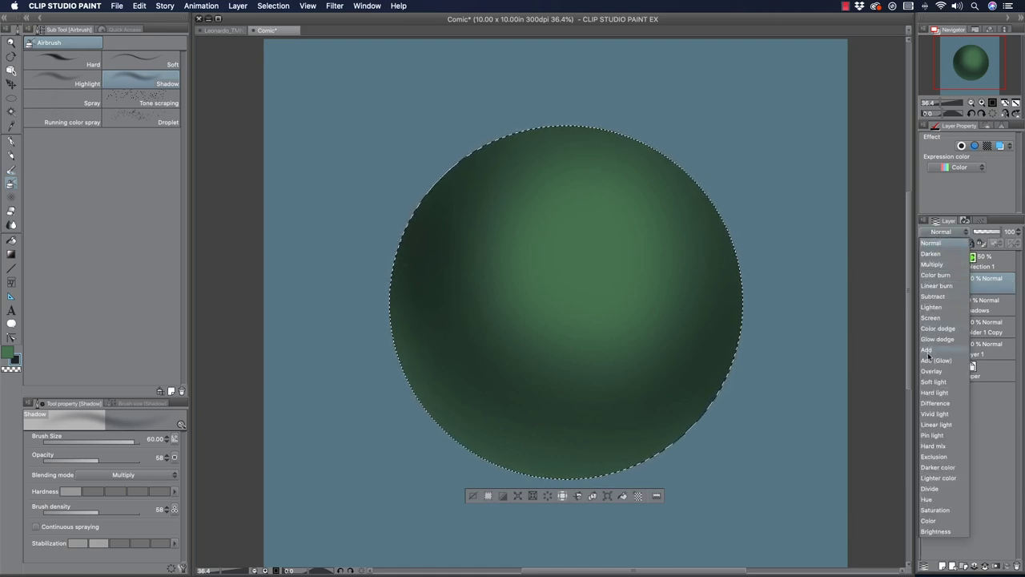
{"action": "left_click", "coordinate": [931, 264]}
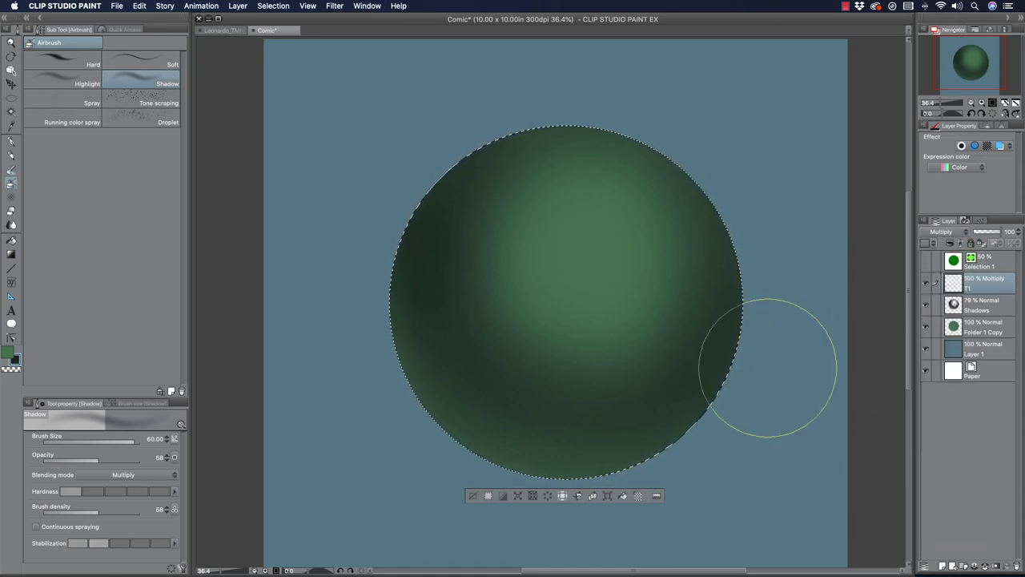
Step: Spray dark speckles over the sphere's shaded areas on T1 with the Droplet airbrush, varying its size from 80 down to 40
{"action": "left_click", "coordinate": [128, 121]}
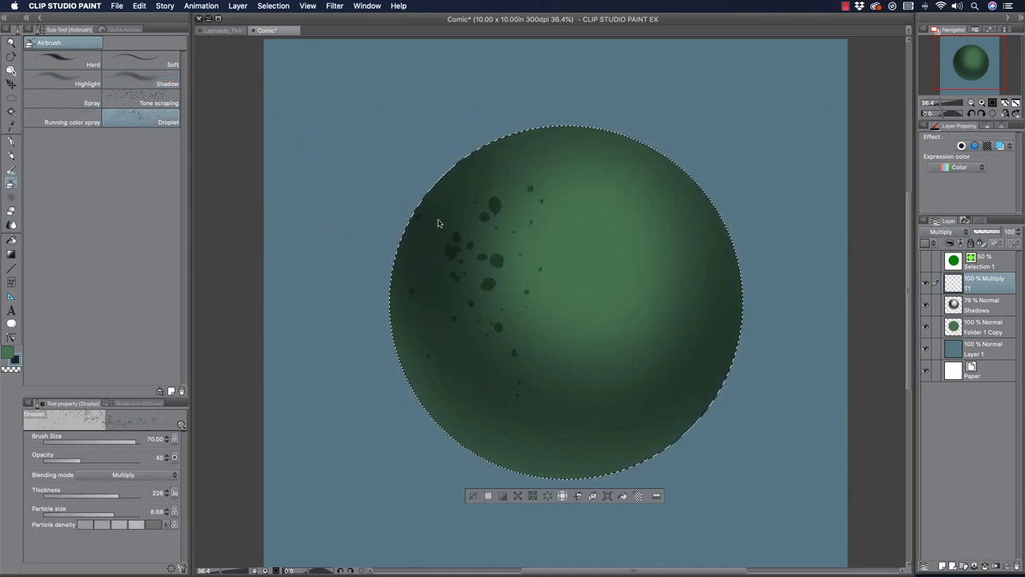
{"action": "key", "text": "super+z"}
{"action": "key", "text": "]"}
{"action": "left_click_drag", "start_coordinate": [468, 269], "coordinate": [482, 344]}
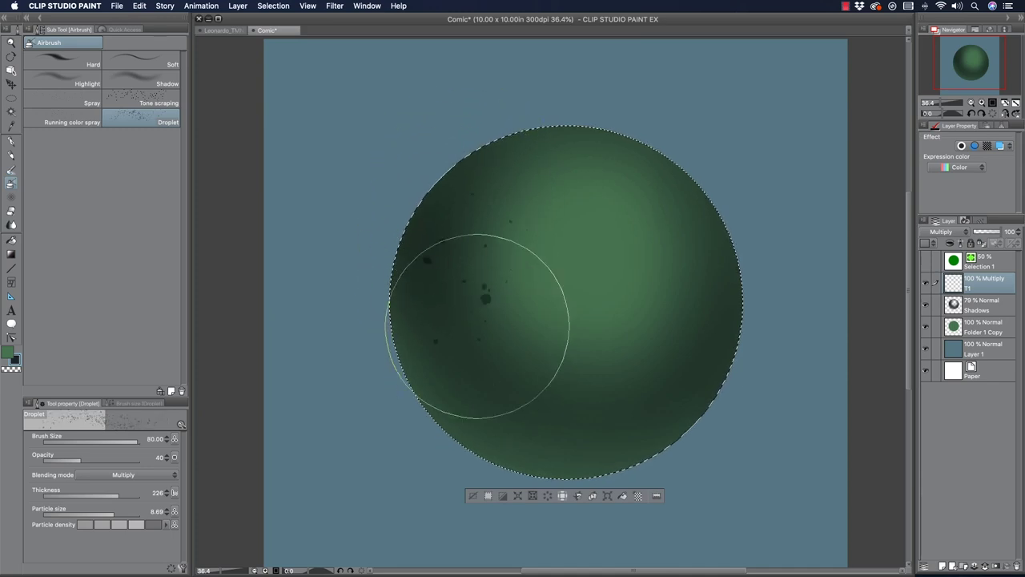
{"action": "mouse_move", "coordinate": [450, 195]}
{"action": "left_mouse_down"}
{"action": "mouse_move", "coordinate": [449, 291]}
{"action": "mouse_move", "coordinate": [624, 384]}
{"action": "mouse_move", "coordinate": [704, 207]}
{"action": "left_mouse_up"}
{"action": "key", "text": "["}
{"action": "key", "text": "["}
{"action": "mouse_move", "coordinate": [590, 132]}
{"action": "left_mouse_down"}
{"action": "mouse_move", "coordinate": [696, 337]}
{"action": "mouse_move", "coordinate": [596, 133]}
{"action": "mouse_move", "coordinate": [508, 160]}
{"action": "left_mouse_up"}
{"action": "key", "text": "["}
{"action": "key", "text": "["}
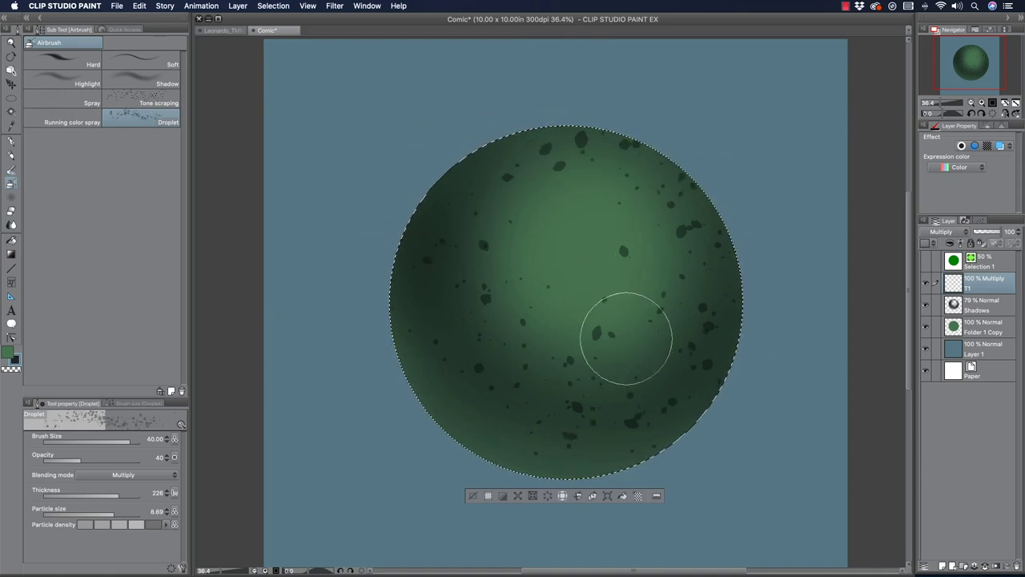
{"action": "mouse_move", "coordinate": [407, 326]}
{"action": "left_mouse_down"}
{"action": "mouse_move", "coordinate": [424, 184]}
{"action": "mouse_move", "coordinate": [440, 307]}
{"action": "left_mouse_up"}
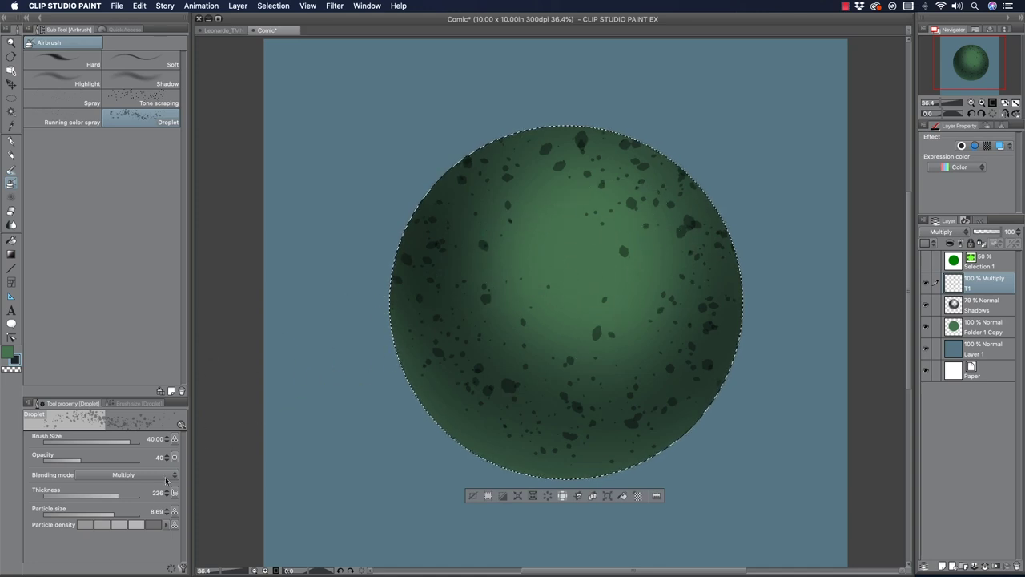
Step: Add finer speckles with the Droplet airbrush at particle size 3.48 and brush size 70, and lower T1's opacity to 29%
{"action": "left_click_drag", "start_coordinate": [126, 514], "coordinate": [105, 516]}
{"action": "key", "text": "]"}
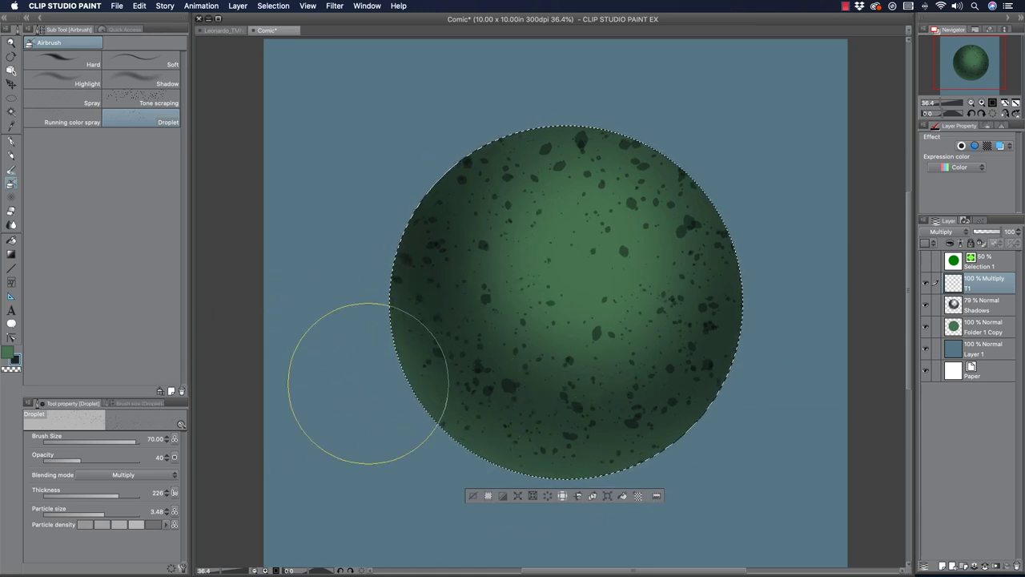
{"action": "left_click_drag", "start_coordinate": [998, 232], "coordinate": [981, 231]}
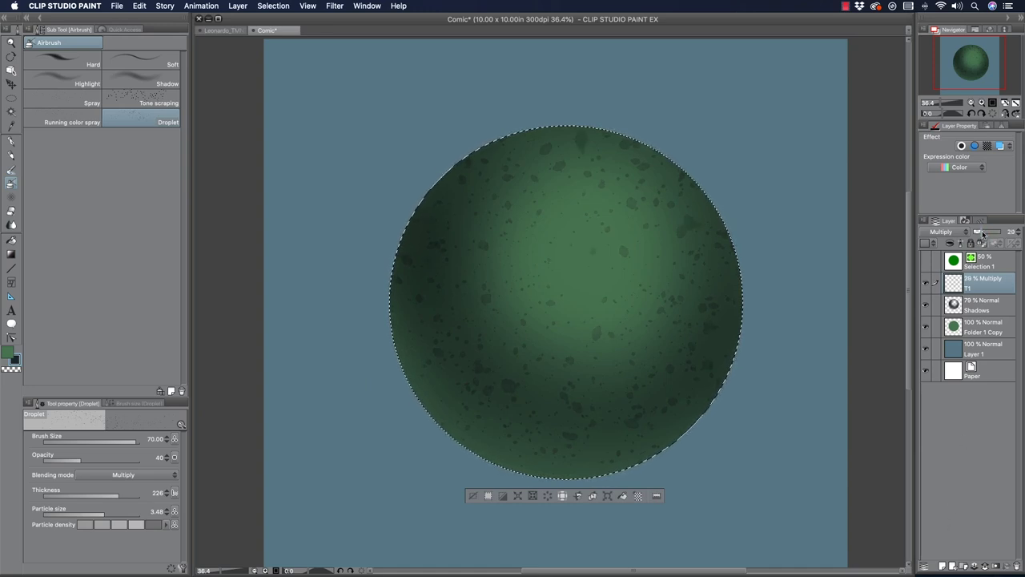
Step: Add a new layer above T1 and spray more speckles over the sphere with the Droplet airbrush at opacity 57
{"action": "left_click", "coordinate": [943, 567]}
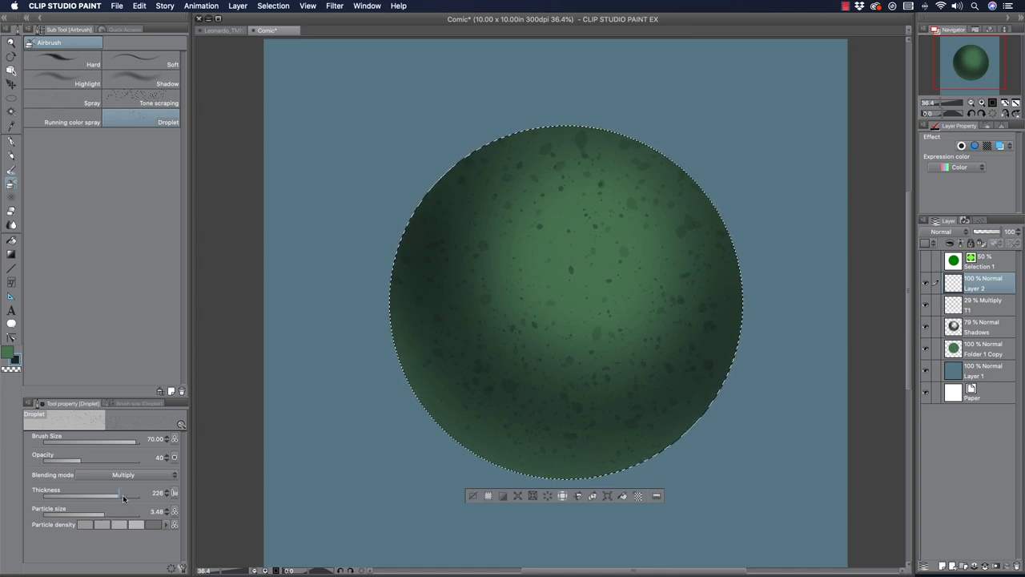
{"action": "left_click_drag", "start_coordinate": [90, 463], "coordinate": [97, 458]}
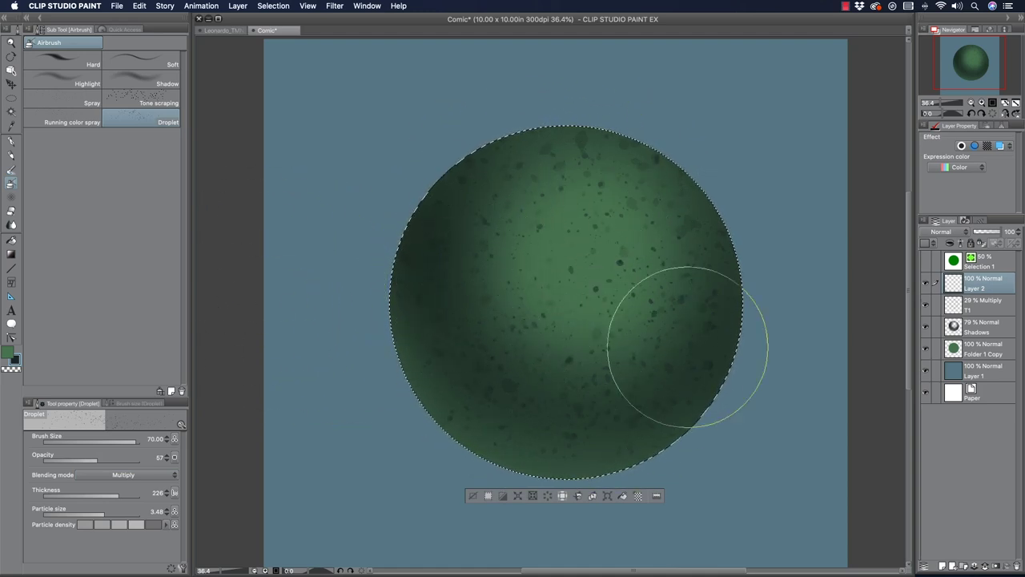
Step: Set the Shadows layer's opacity to 88% and rename the new speckle layer above T1 as T2
{"action": "left_click", "coordinate": [981, 327]}
{"action": "left_click_drag", "start_coordinate": [994, 232], "coordinate": [1002, 232]}
{"action": "left_click", "coordinate": [978, 309]}
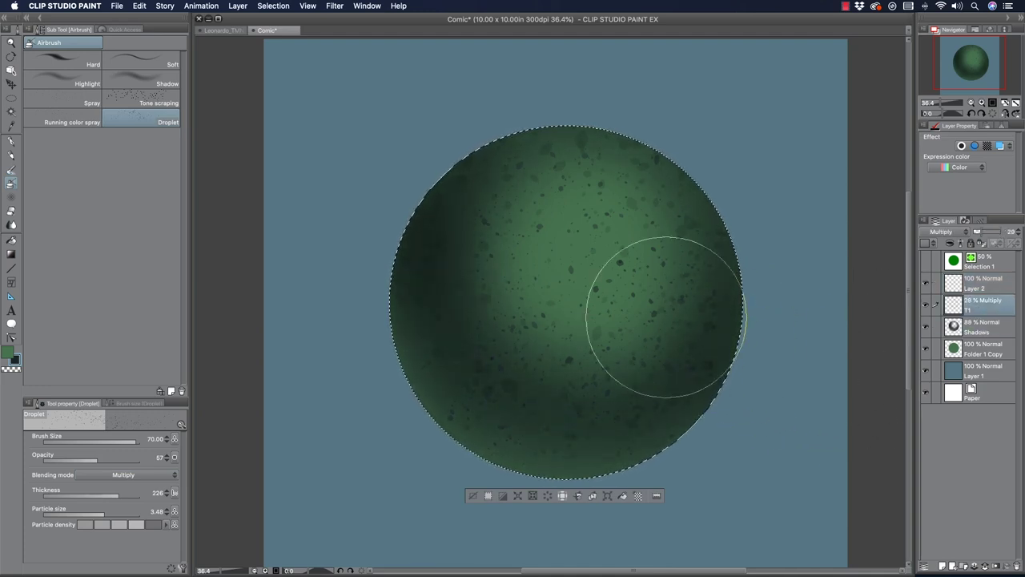
{"action": "left_click", "coordinate": [983, 288]}
{"action": "double_click", "coordinate": [975, 288]}
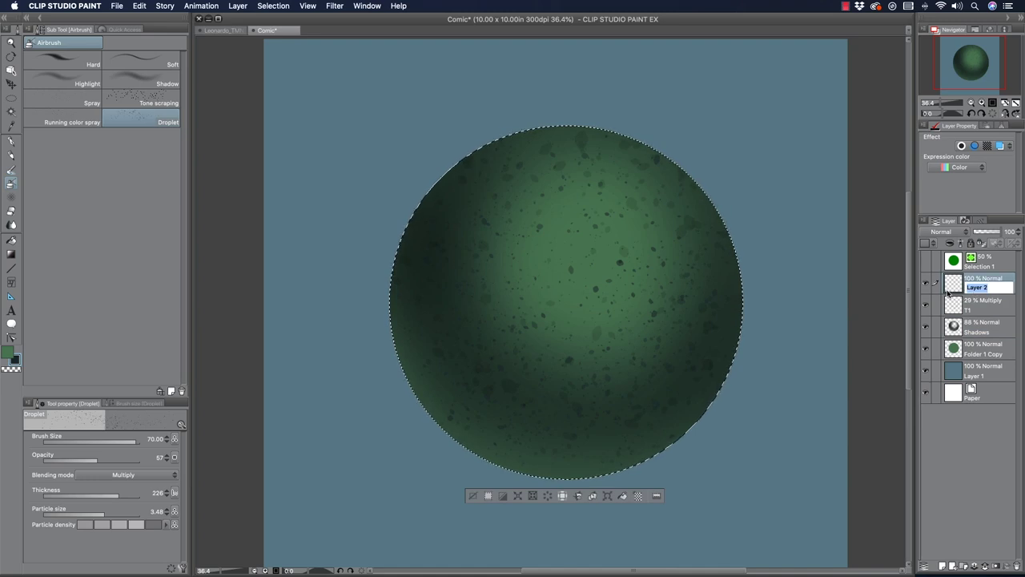
{"action": "type", "text": "T2"}
{"action": "key", "text": "Return"}
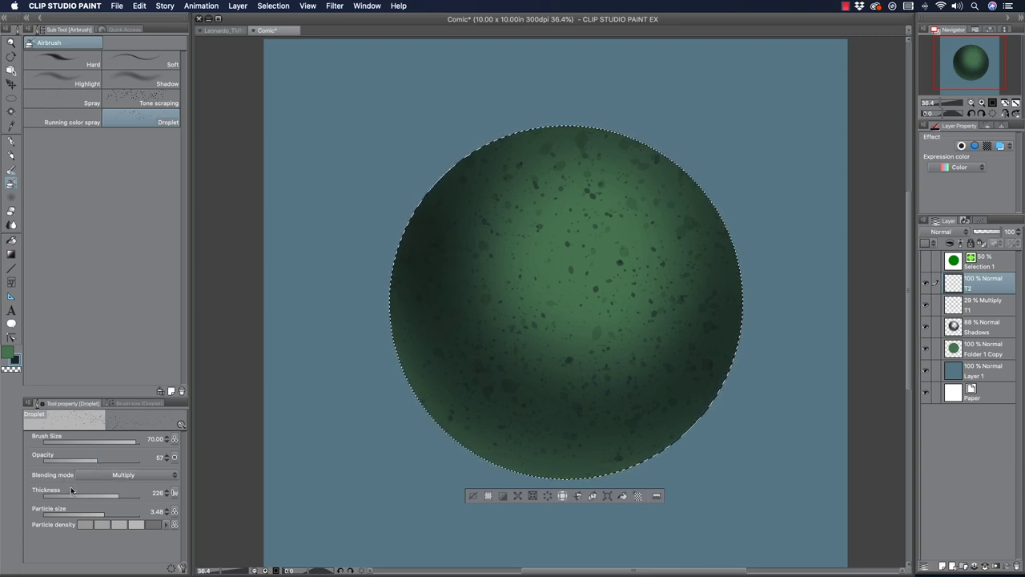
Step: Spray a few larger droplets on T2 at Droplet particle size 12.41, and set up the Spray airbrush with Multiply blending
{"action": "left_click_drag", "start_coordinate": [106, 516], "coordinate": [118, 514]}
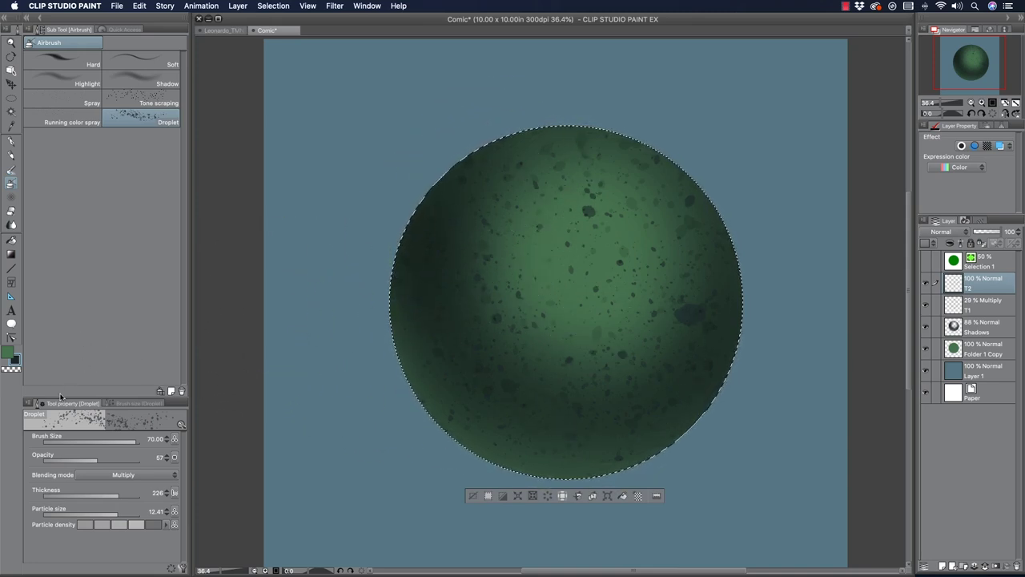
{"action": "left_click", "coordinate": [69, 103]}
{"action": "left_click_drag", "start_coordinate": [85, 508], "coordinate": [115, 507]}
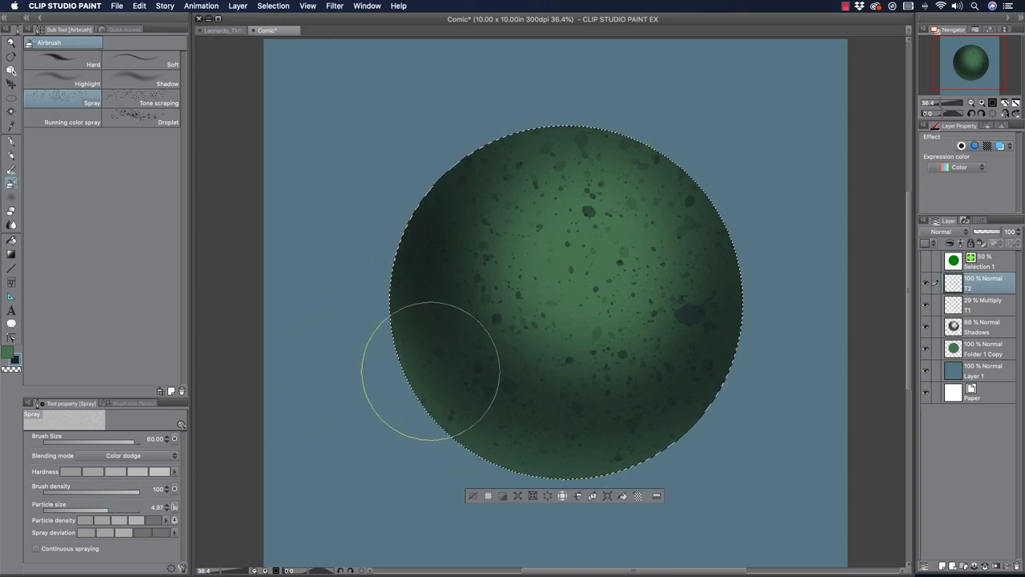
{"action": "left_click", "coordinate": [124, 455]}
{"action": "left_click", "coordinate": [104, 84]}
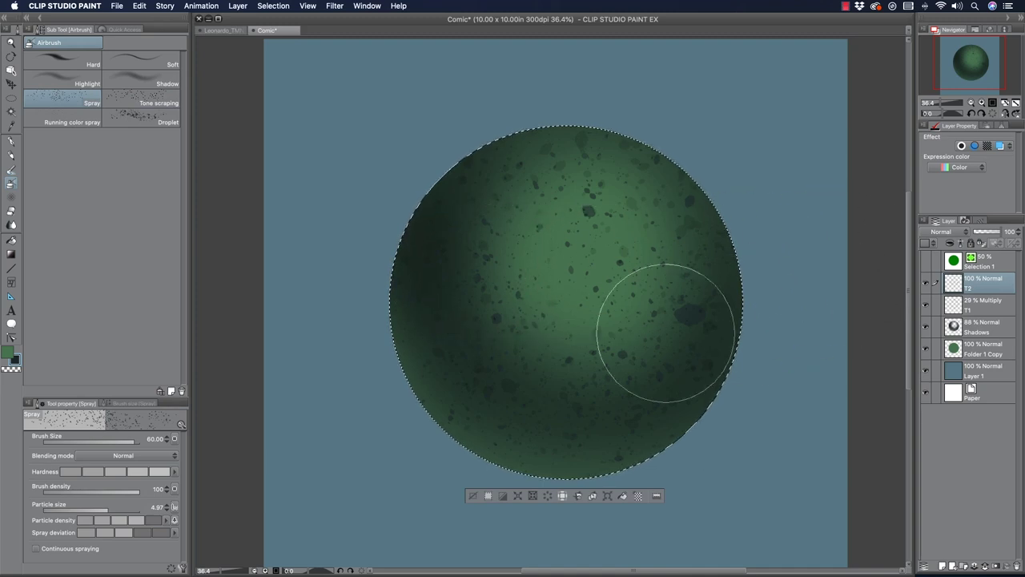
{"action": "left_click", "coordinate": [124, 455]}
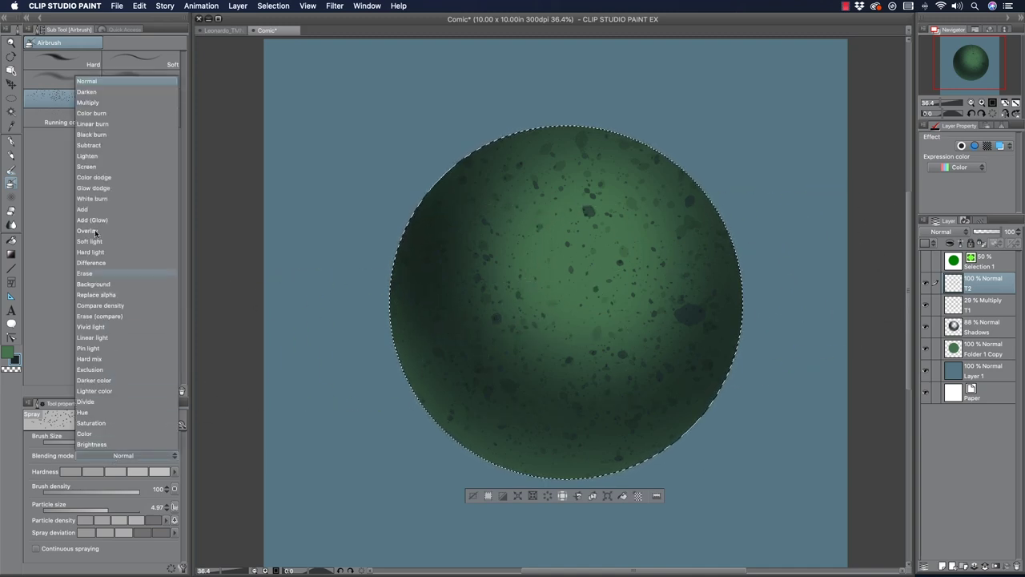
{"action": "left_click", "coordinate": [88, 102]}
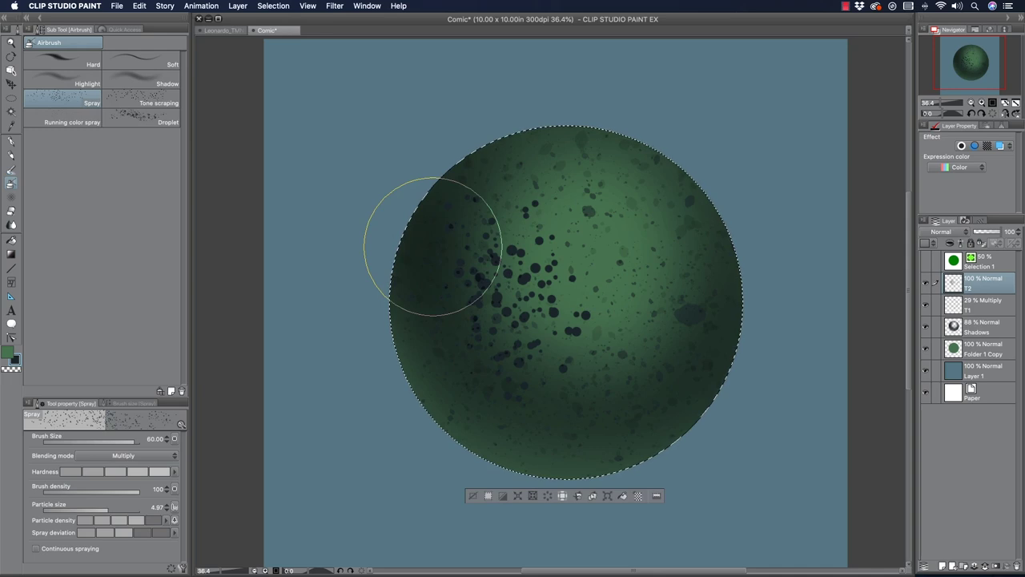
Step: Spray fine speckles across the whole sphere on T2 with the Spray airbrush, reducing its particle size to 0.80
{"action": "left_click", "coordinate": [96, 510]}
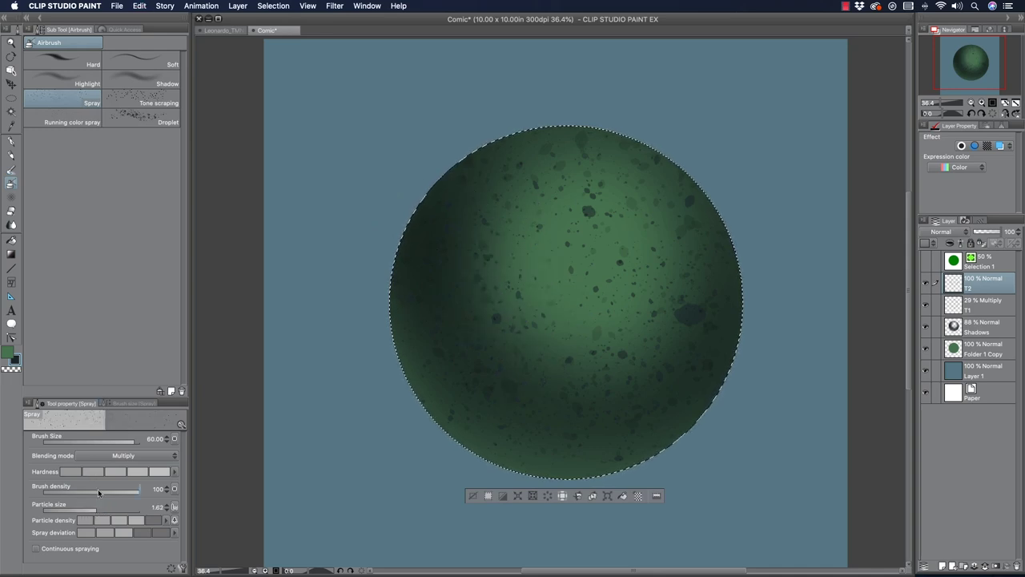
{"action": "left_click_drag", "start_coordinate": [446, 240], "coordinate": [457, 337]}
{"action": "key", "text": "super+z"}
{"action": "left_click_drag", "start_coordinate": [93, 509], "coordinate": [90, 510]}
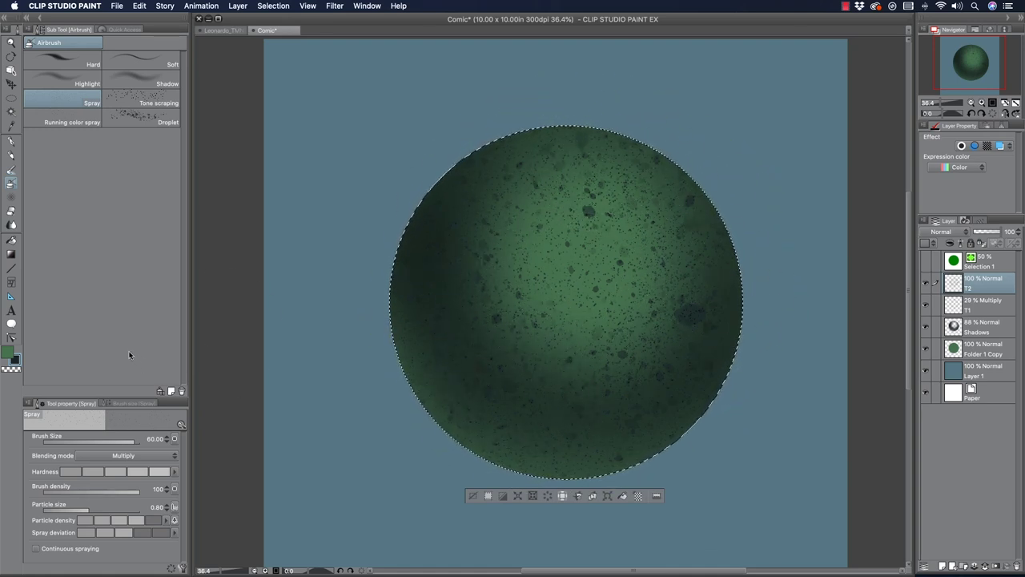
{"action": "left_click", "coordinate": [90, 513]}
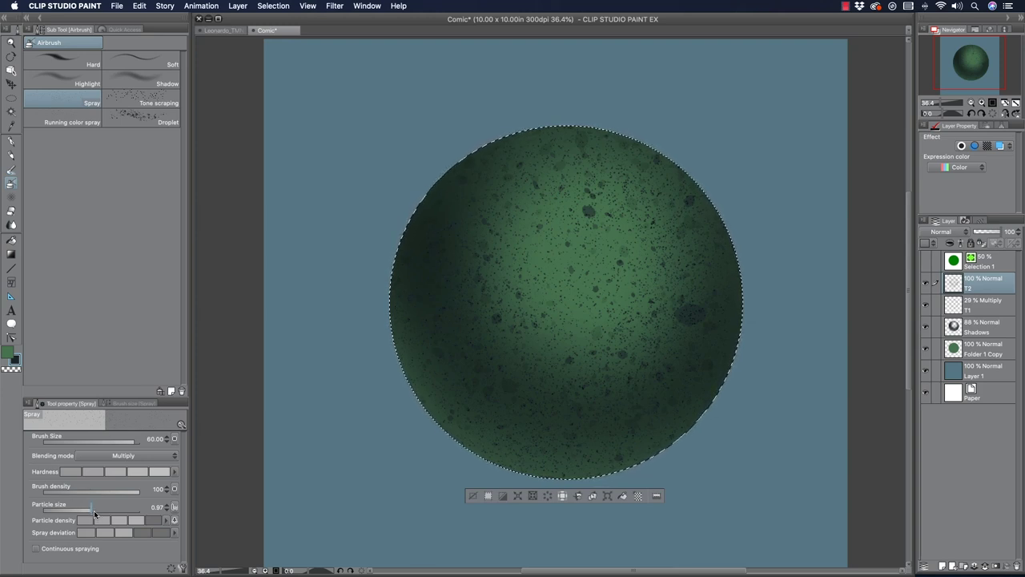
Step: Add slightly coarser speckles on T2 at Spray particle size 1.71, lowering the brush density to 63 and finally 35
{"action": "left_click_drag", "start_coordinate": [95, 513], "coordinate": [97, 512]}
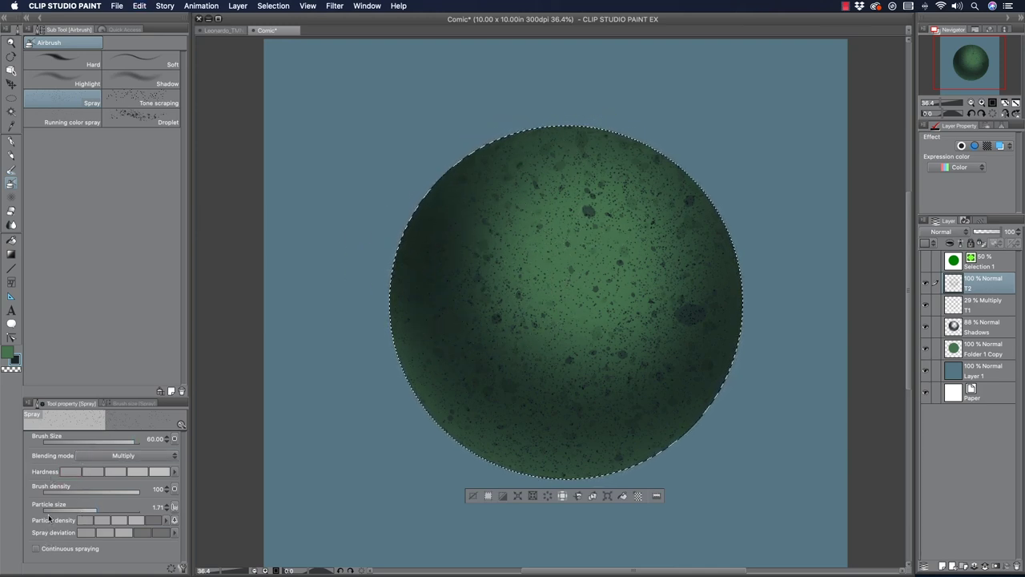
{"action": "left_click_drag", "start_coordinate": [127, 494], "coordinate": [104, 494]}
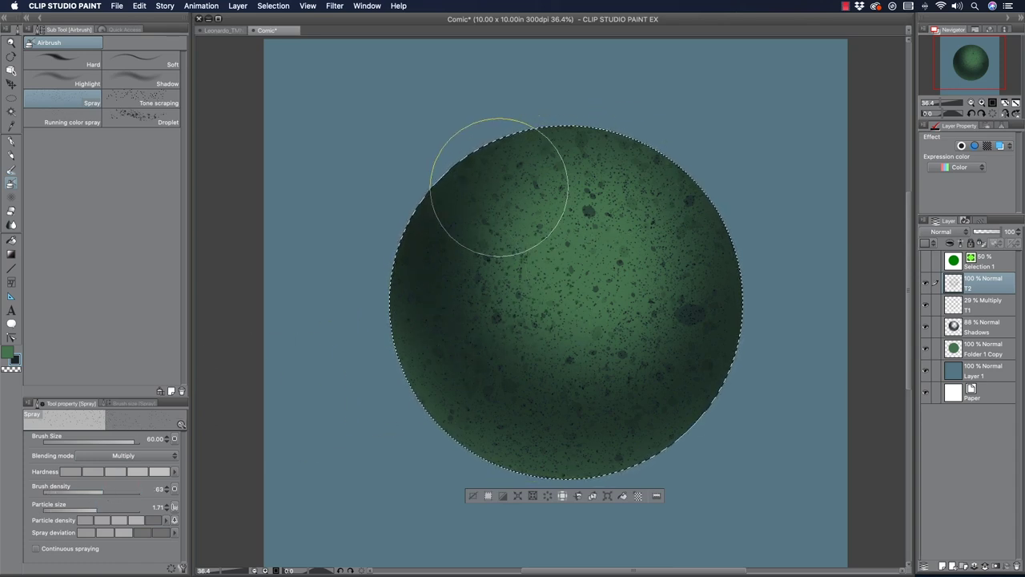
{"action": "left_click_drag", "start_coordinate": [103, 488], "coordinate": [75, 488]}
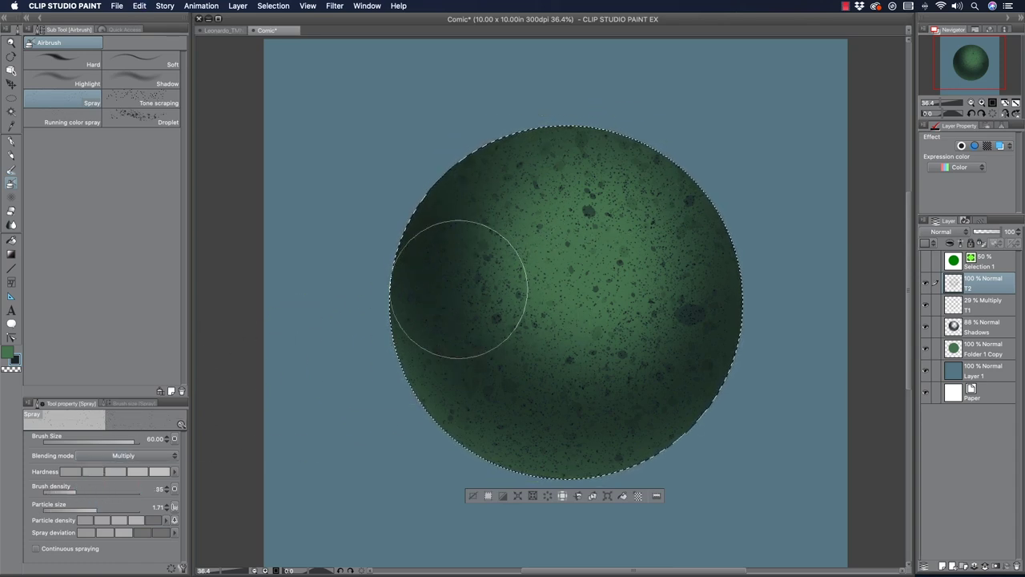
Step: Set the Shadows layer's opacity to 90% and make T2 the active layer again
{"action": "left_click", "coordinate": [981, 326]}
{"action": "left_click_drag", "start_coordinate": [993, 231], "coordinate": [1023, 259]}
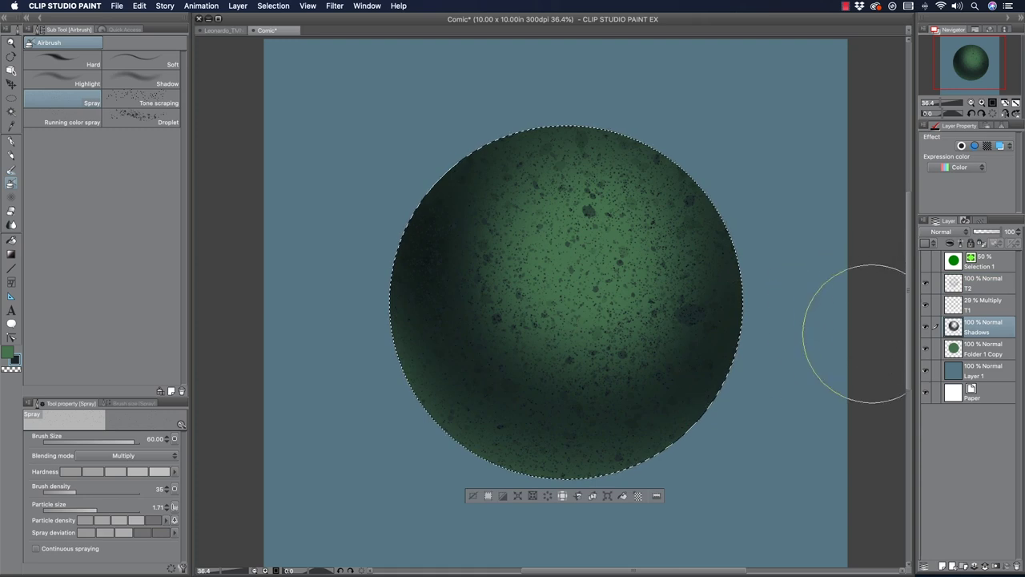
{"action": "left_click", "coordinate": [999, 232]}
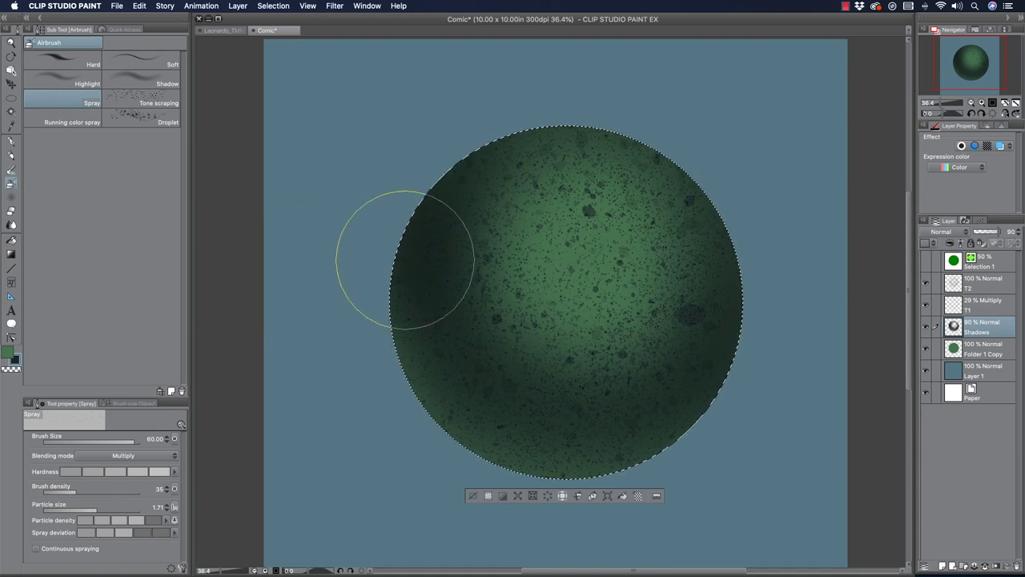
{"action": "left_click", "coordinate": [985, 285]}
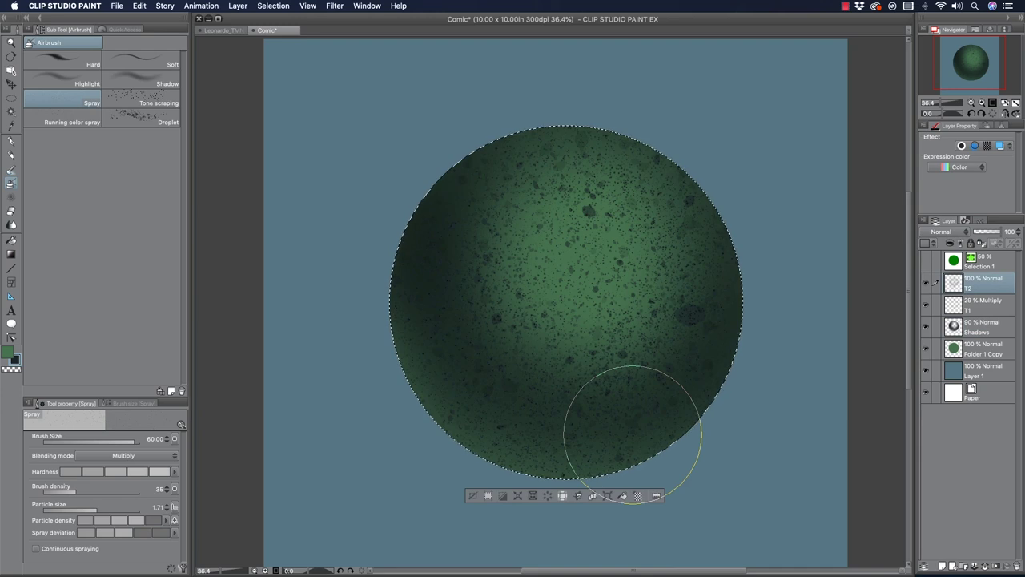
Step: Add a new layer above T2 and name it T3
{"action": "left_click", "coordinate": [943, 566]}
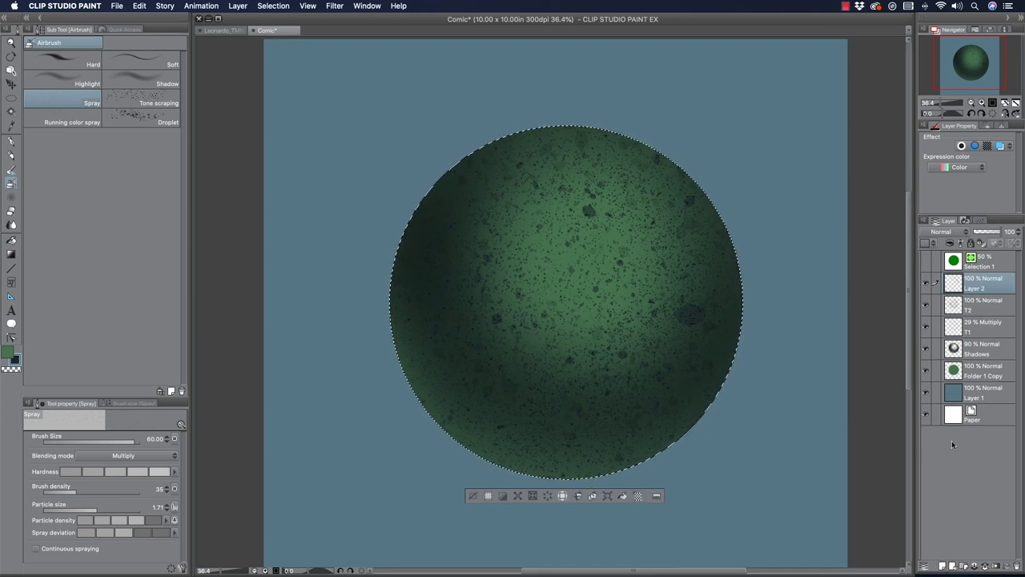
{"action": "double_click", "coordinate": [973, 289]}
{"action": "type", "text": "T3"}
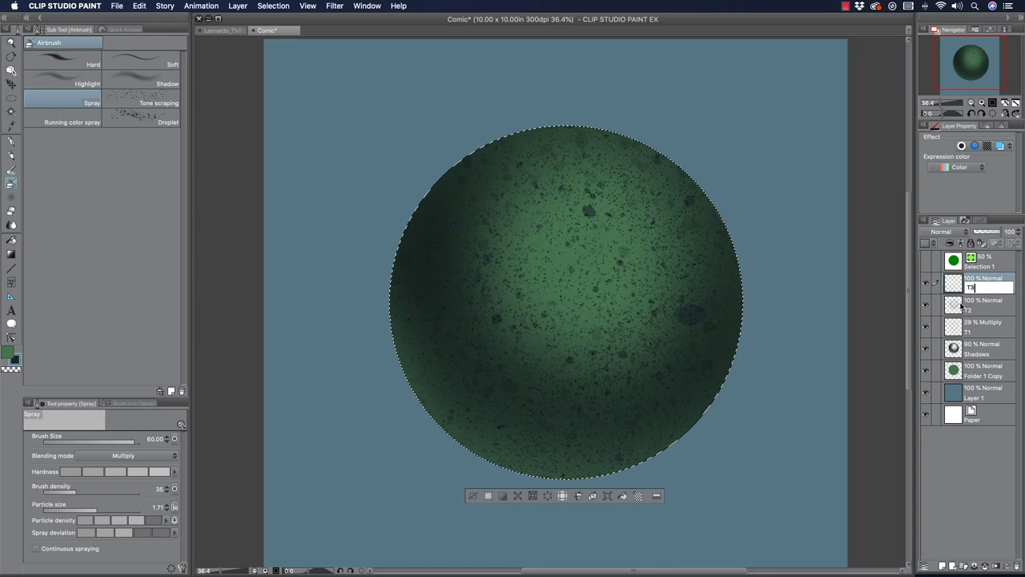
{"action": "key", "text": "Return"}
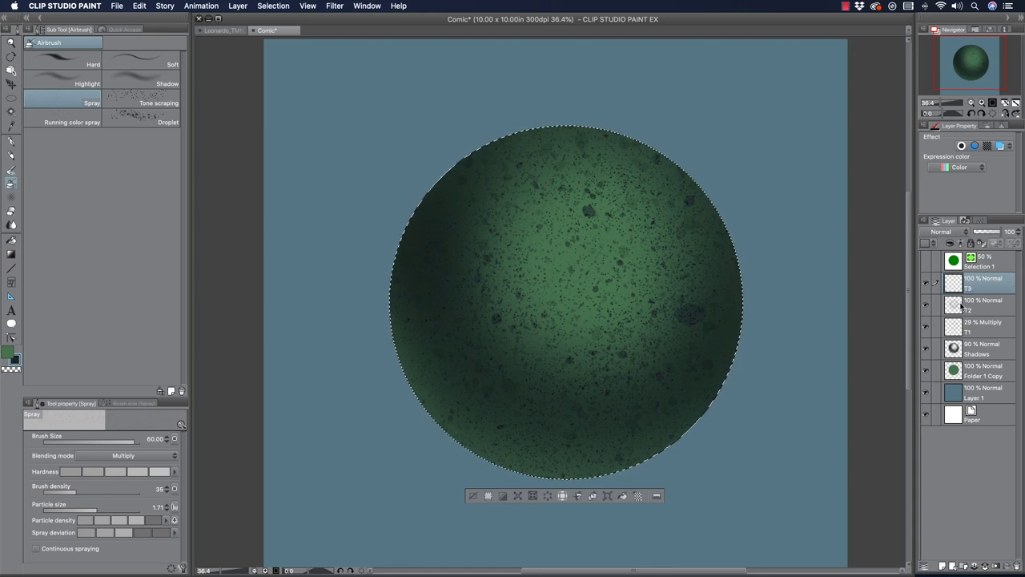
Step: Try hatching long curved strokes across the sphere on T3 with the Darker pencil at size 4 and brush density 85, and clear them
{"action": "left_click", "coordinate": [12, 156]}
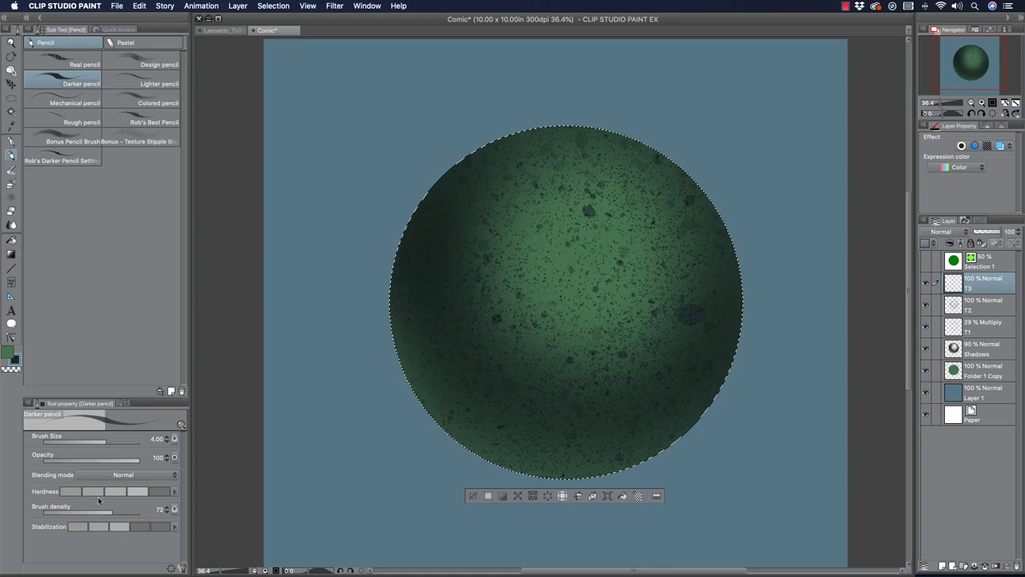
{"action": "left_click_drag", "start_coordinate": [121, 515], "coordinate": [125, 517]}
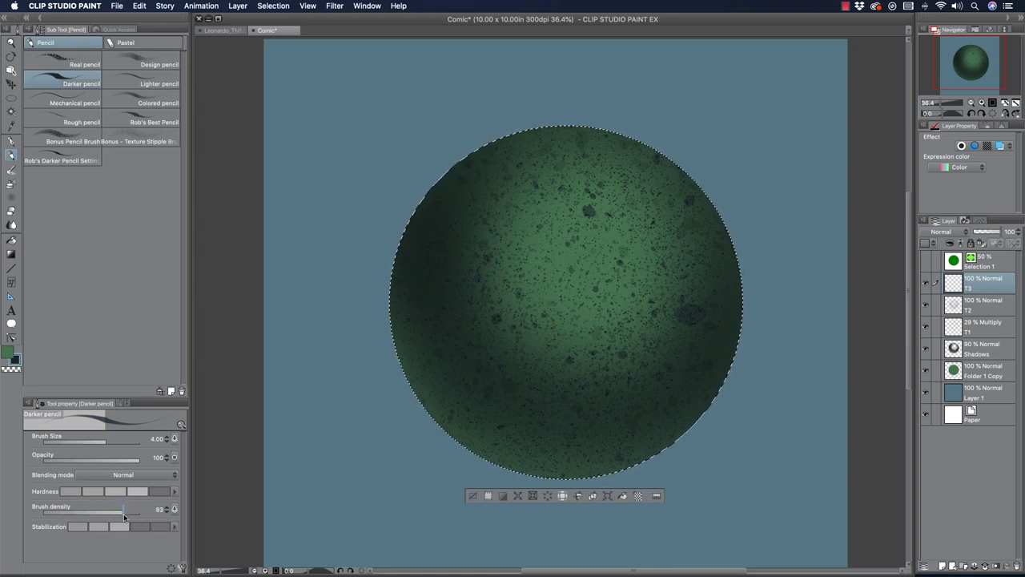
{"action": "key", "text": "bracketleft"}
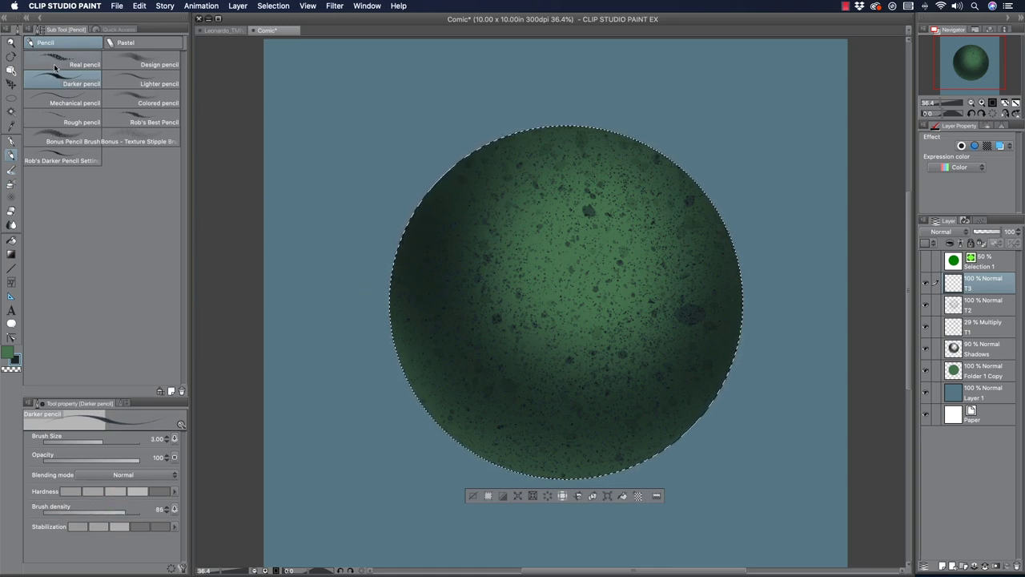
{"action": "key", "text": "bracketright"}
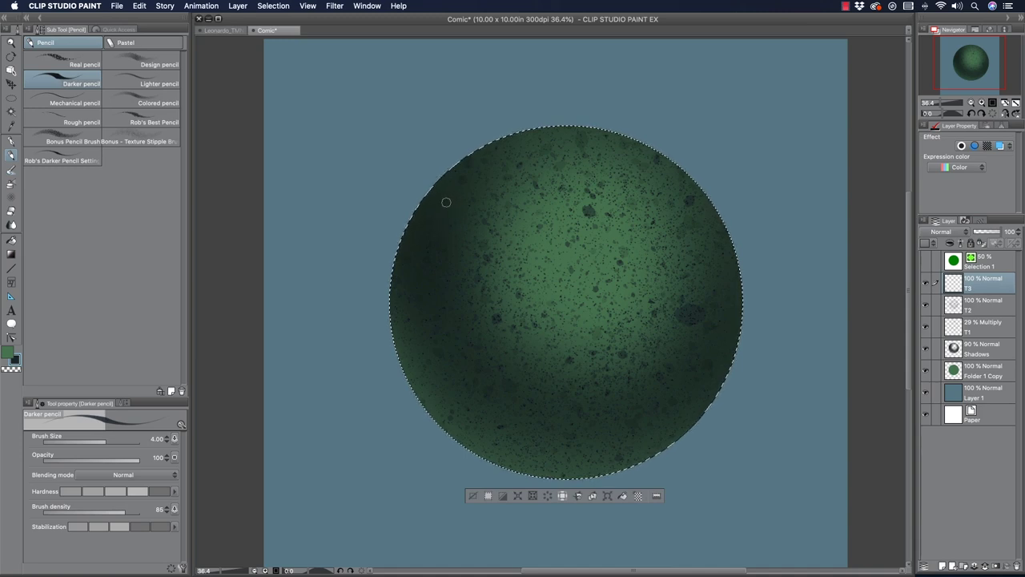
{"action": "mouse_move", "coordinate": [496, 178]}
{"action": "left_mouse_down"}
{"action": "mouse_move", "coordinate": [717, 235]}
{"action": "mouse_move", "coordinate": [416, 164]}
{"action": "mouse_move", "coordinate": [553, 160]}
{"action": "mouse_move", "coordinate": [776, 261]}
{"action": "mouse_move", "coordinate": [616, 180]}
{"action": "mouse_move", "coordinate": [409, 165]}
{"action": "mouse_move", "coordinate": [558, 149]}
{"action": "mouse_move", "coordinate": [752, 199]}
{"action": "mouse_move", "coordinate": [529, 140]}
{"action": "mouse_move", "coordinate": [722, 268]}
{"action": "mouse_move", "coordinate": [486, 169]}
{"action": "mouse_move", "coordinate": [672, 140]}
{"action": "mouse_move", "coordinate": [556, 183]}
{"action": "mouse_move", "coordinate": [388, 218]}
{"action": "mouse_move", "coordinate": [561, 197]}
{"action": "mouse_move", "coordinate": [724, 256]}
{"action": "mouse_move", "coordinate": [447, 220]}
{"action": "mouse_move", "coordinate": [462, 187]}
{"action": "mouse_move", "coordinate": [751, 271]}
{"action": "mouse_move", "coordinate": [456, 213]}
{"action": "mouse_move", "coordinate": [690, 263]}
{"action": "mouse_move", "coordinate": [483, 221]}
{"action": "mouse_move", "coordinate": [733, 301]}
{"action": "mouse_move", "coordinate": [479, 258]}
{"action": "mouse_move", "coordinate": [565, 255]}
{"action": "mouse_move", "coordinate": [741, 294]}
{"action": "mouse_move", "coordinate": [407, 273]}
{"action": "mouse_move", "coordinate": [683, 302]}
{"action": "mouse_move", "coordinate": [514, 277]}
{"action": "mouse_move", "coordinate": [478, 275]}
{"action": "mouse_move", "coordinate": [750, 321]}
{"action": "mouse_move", "coordinate": [468, 246]}
{"action": "mouse_move", "coordinate": [493, 242]}
{"action": "mouse_move", "coordinate": [722, 353]}
{"action": "mouse_move", "coordinate": [400, 274]}
{"action": "mouse_move", "coordinate": [595, 327]}
{"action": "mouse_move", "coordinate": [415, 296]}
{"action": "mouse_move", "coordinate": [660, 343]}
{"action": "mouse_move", "coordinate": [469, 329]}
{"action": "mouse_move", "coordinate": [607, 321]}
{"action": "mouse_move", "coordinate": [494, 291]}
{"action": "mouse_move", "coordinate": [701, 376]}
{"action": "mouse_move", "coordinate": [388, 340]}
{"action": "mouse_move", "coordinate": [575, 373]}
{"action": "mouse_move", "coordinate": [424, 360]}
{"action": "mouse_move", "coordinate": [712, 390]}
{"action": "mouse_move", "coordinate": [512, 243]}
{"action": "mouse_move", "coordinate": [386, 205]}
{"action": "mouse_move", "coordinate": [524, 225]}
{"action": "mouse_move", "coordinate": [734, 359]}
{"action": "mouse_move", "coordinate": [616, 237]}
{"action": "mouse_move", "coordinate": [414, 171]}
{"action": "mouse_move", "coordinate": [586, 189]}
{"action": "mouse_move", "coordinate": [733, 257]}
{"action": "mouse_move", "coordinate": [378, 178]}
{"action": "mouse_move", "coordinate": [620, 178]}
{"action": "mouse_move", "coordinate": [661, 164]}
{"action": "mouse_move", "coordinate": [437, 170]}
{"action": "mouse_move", "coordinate": [407, 255]}
{"action": "mouse_move", "coordinate": [677, 318]}
{"action": "mouse_move", "coordinate": [653, 328]}
{"action": "mouse_move", "coordinate": [357, 304]}
{"action": "mouse_move", "coordinate": [638, 377]}
{"action": "left_mouse_up"}
{"action": "mouse_move", "coordinate": [446, 386]}
{"action": "left_mouse_down"}
{"action": "mouse_move", "coordinate": [701, 426]}
{"action": "mouse_move", "coordinate": [682, 411]}
{"action": "left_mouse_up"}
{"action": "mouse_move", "coordinate": [429, 404]}
{"action": "left_mouse_down"}
{"action": "mouse_move", "coordinate": [631, 457]}
{"action": "mouse_move", "coordinate": [634, 473]}
{"action": "mouse_move", "coordinate": [596, 462]}
{"action": "mouse_move", "coordinate": [626, 469]}
{"action": "left_mouse_up"}
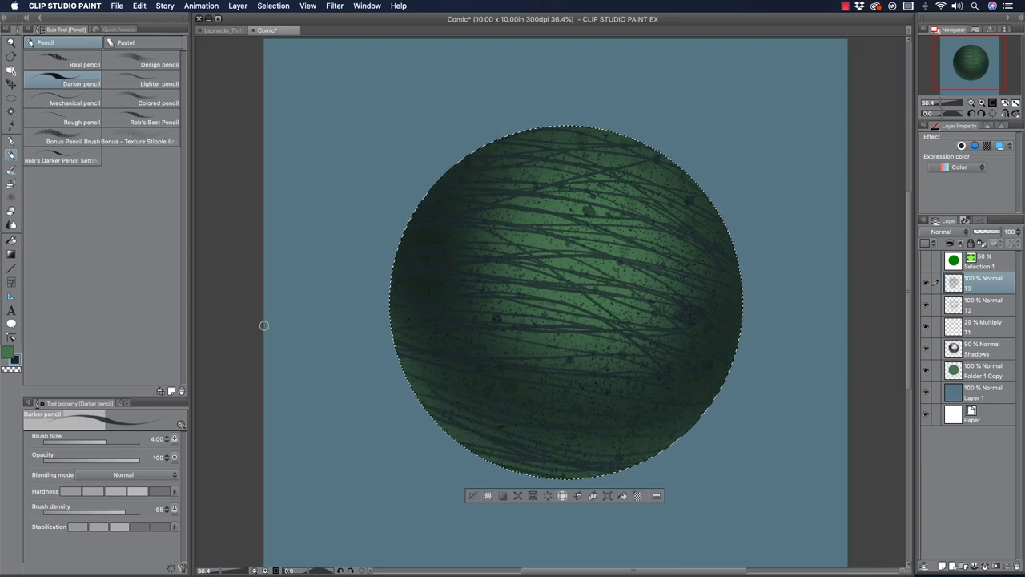
{"action": "key", "text": "Delete"}
Step: Try drawing a network of cracked, scale-like skin lines across the sphere's upper part on T3 with the Darker pencil
{"action": "mouse_move", "coordinate": [505, 196]}
{"action": "left_mouse_down"}
{"action": "mouse_move", "coordinate": [557, 204]}
{"action": "mouse_move", "coordinate": [543, 197]}
{"action": "mouse_move", "coordinate": [575, 218]}
{"action": "mouse_move", "coordinate": [480, 196]}
{"action": "mouse_move", "coordinate": [505, 215]}
{"action": "mouse_move", "coordinate": [591, 225]}
{"action": "mouse_move", "coordinate": [617, 242]}
{"action": "mouse_move", "coordinate": [575, 231]}
{"action": "mouse_move", "coordinate": [599, 229]}
{"action": "mouse_move", "coordinate": [563, 206]}
{"action": "mouse_move", "coordinate": [651, 232]}
{"action": "mouse_move", "coordinate": [609, 226]}
{"action": "mouse_move", "coordinate": [619, 212]}
{"action": "mouse_move", "coordinate": [579, 200]}
{"action": "mouse_move", "coordinate": [480, 189]}
{"action": "mouse_move", "coordinate": [572, 186]}
{"action": "mouse_move", "coordinate": [629, 203]}
{"action": "mouse_move", "coordinate": [630, 214]}
{"action": "mouse_move", "coordinate": [571, 183]}
{"action": "mouse_move", "coordinate": [610, 191]}
{"action": "mouse_move", "coordinate": [672, 241]}
{"action": "mouse_move", "coordinate": [599, 241]}
{"action": "mouse_move", "coordinate": [626, 238]}
{"action": "mouse_move", "coordinate": [615, 248]}
{"action": "mouse_move", "coordinate": [561, 238]}
{"action": "mouse_move", "coordinate": [599, 250]}
{"action": "mouse_move", "coordinate": [591, 255]}
{"action": "mouse_move", "coordinate": [505, 219]}
{"action": "mouse_move", "coordinate": [537, 242]}
{"action": "mouse_move", "coordinate": [649, 270]}
{"action": "mouse_move", "coordinate": [630, 249]}
{"action": "mouse_move", "coordinate": [669, 263]}
{"action": "mouse_move", "coordinate": [662, 245]}
{"action": "mouse_move", "coordinate": [695, 262]}
{"action": "mouse_move", "coordinate": [643, 202]}
{"action": "mouse_move", "coordinate": [603, 177]}
{"action": "mouse_move", "coordinate": [555, 180]}
{"action": "left_mouse_up"}
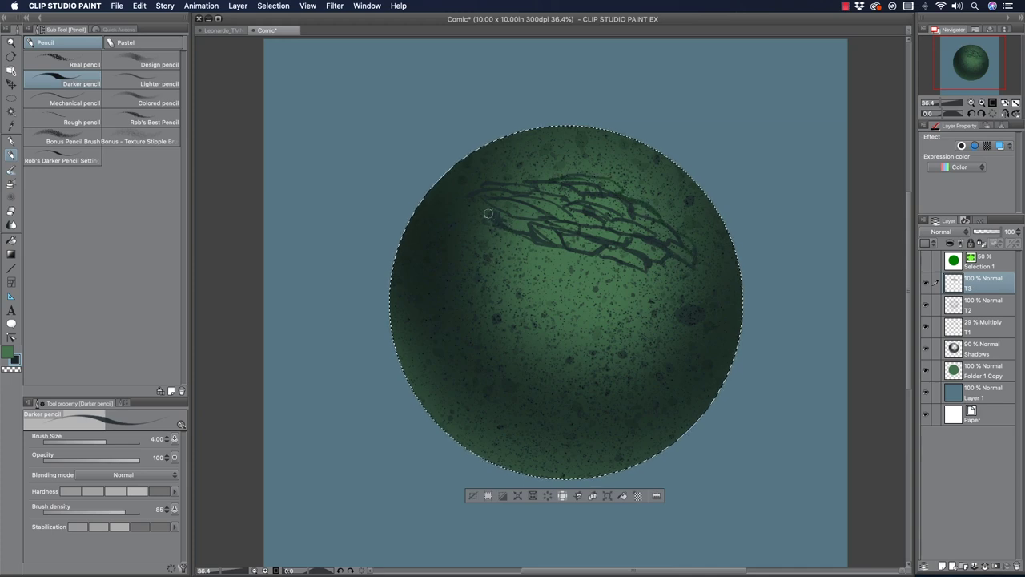
{"action": "mouse_move", "coordinate": [467, 209]}
{"action": "left_mouse_down"}
{"action": "mouse_move", "coordinate": [484, 237]}
{"action": "mouse_move", "coordinate": [593, 264]}
{"action": "left_mouse_up"}
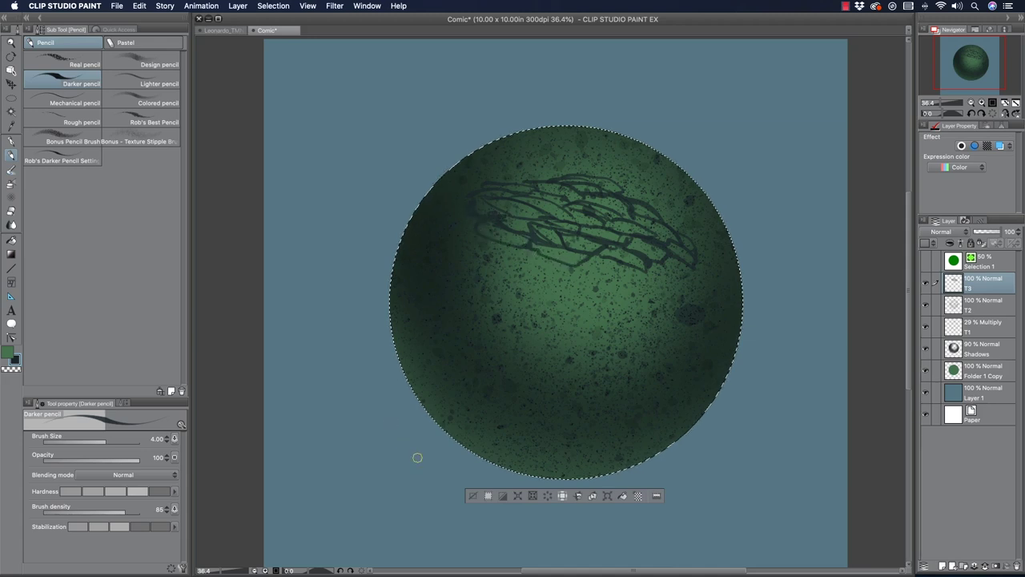
Step: Try covering the sphere with scaly skin on T3 using the 031 Monster Skin A brush at size 60, and clear the layer
{"action": "left_click", "coordinate": [8, 170]}
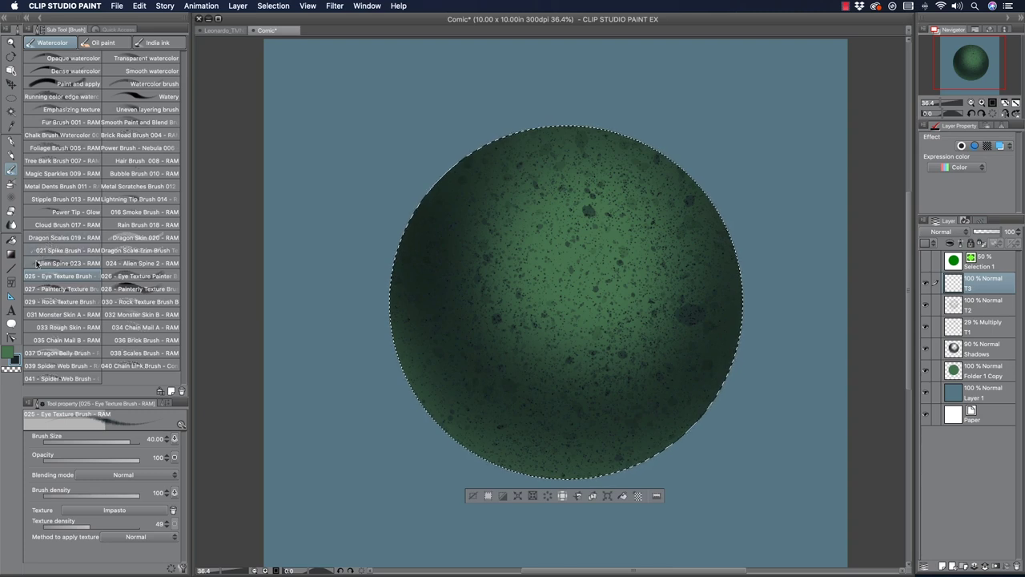
{"action": "left_click", "coordinate": [48, 314]}
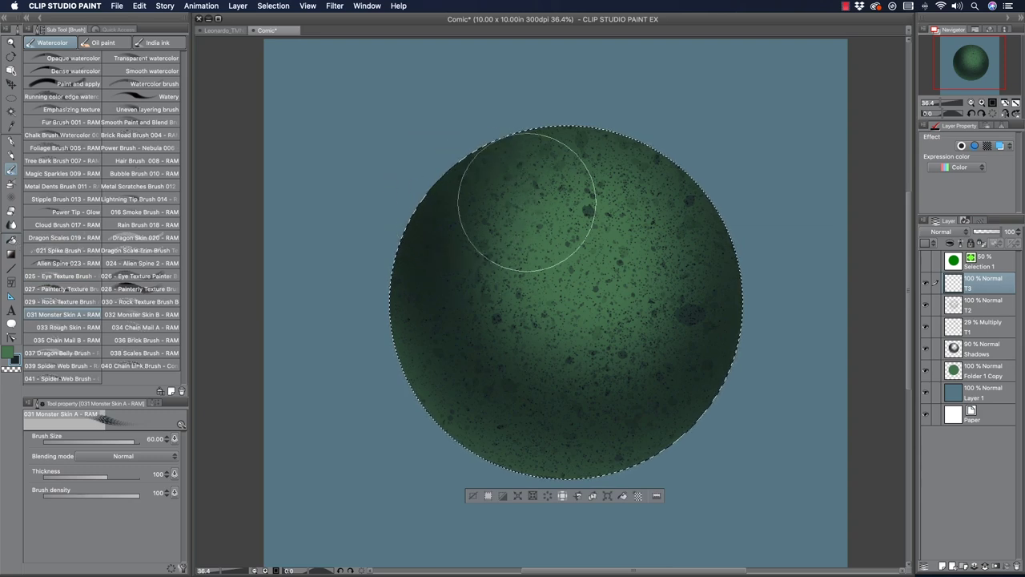
{"action": "mouse_move", "coordinate": [801, 344]}
{"action": "left_mouse_down"}
{"action": "mouse_move", "coordinate": [508, 206]}
{"action": "mouse_move", "coordinate": [499, 156]}
{"action": "mouse_move", "coordinate": [811, 277]}
{"action": "mouse_move", "coordinate": [384, 136]}
{"action": "mouse_move", "coordinate": [614, 312]}
{"action": "mouse_move", "coordinate": [777, 384]}
{"action": "mouse_move", "coordinate": [353, 299]}
{"action": "mouse_move", "coordinate": [742, 424]}
{"action": "mouse_move", "coordinate": [441, 313]}
{"action": "mouse_move", "coordinate": [607, 434]}
{"action": "mouse_move", "coordinate": [551, 462]}
{"action": "mouse_move", "coordinate": [253, 343]}
{"action": "left_mouse_up"}
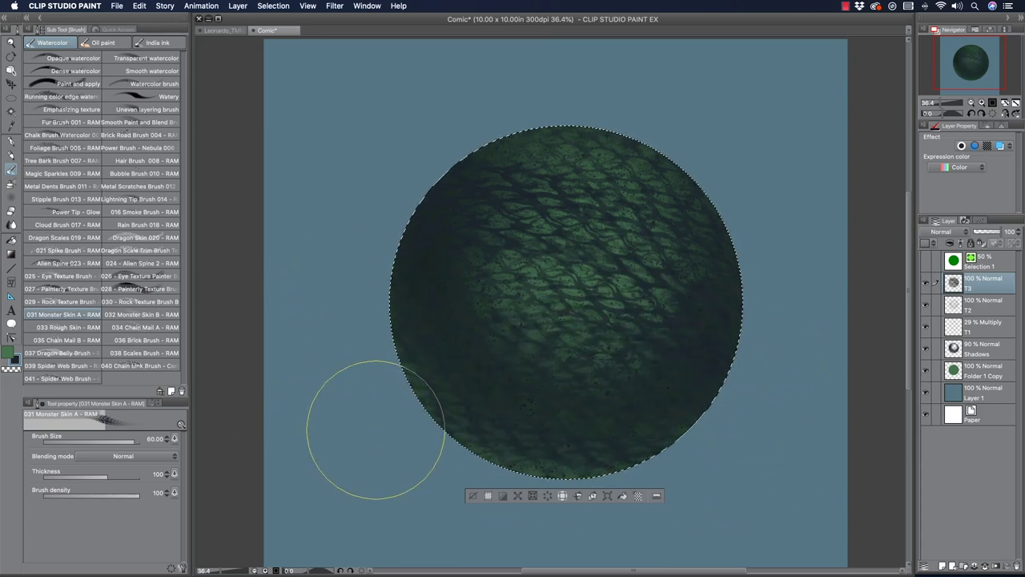
{"action": "key", "text": "Delete"}
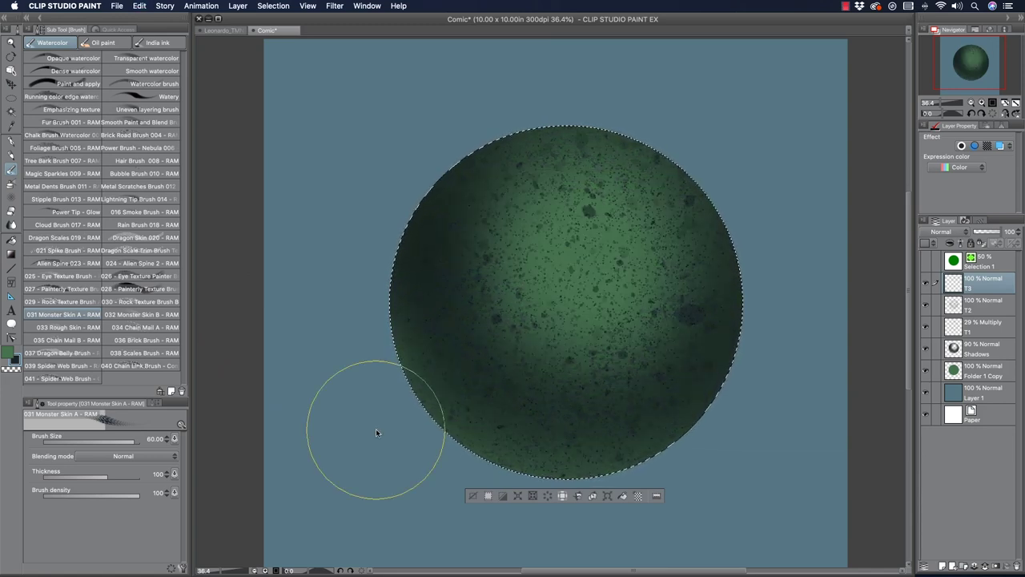
Step: Set T3's blending mode to Multiply and change the secondary colour to near-black with hex 030505
{"action": "left_click", "coordinate": [941, 232]}
{"action": "left_click", "coordinate": [945, 255]}
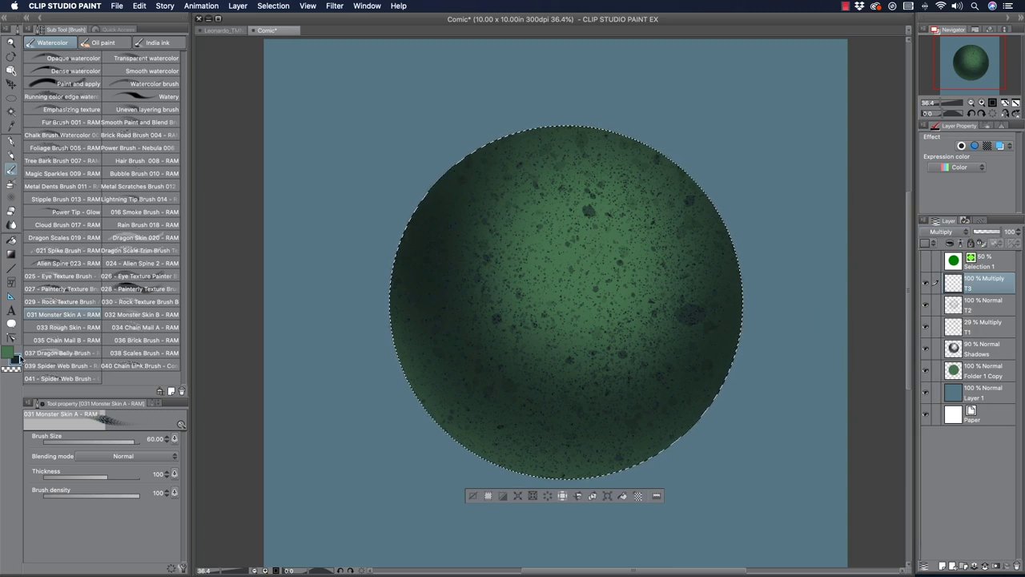
{"action": "left_click", "coordinate": [14, 359]}
{"action": "left_click", "coordinate": [404, 466]}
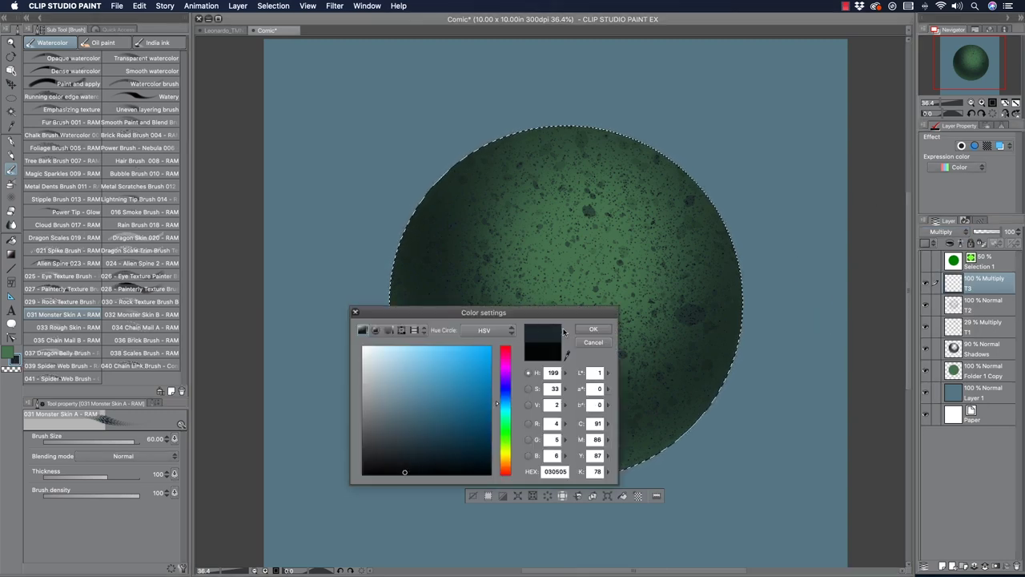
{"action": "left_click", "coordinate": [594, 329]}
Step: Try brushing diagonal bands of near-black scales across the sphere on T3 with 031 Monster Skin A at size 50, and clear them
{"action": "left_click_drag", "start_coordinate": [412, 247], "coordinate": [646, 355]}
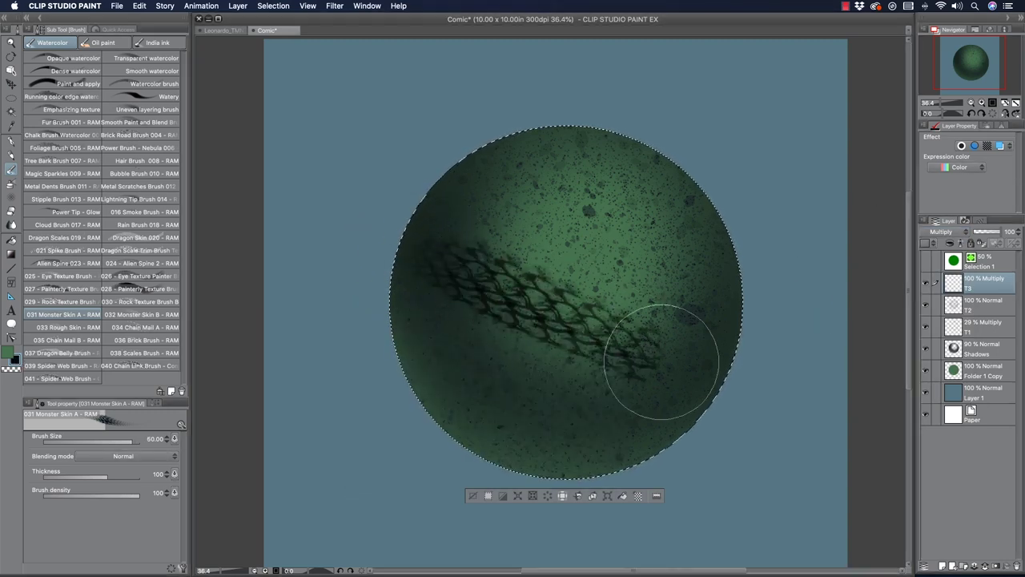
{"action": "mouse_move", "coordinate": [710, 309]}
{"action": "left_mouse_down"}
{"action": "mouse_move", "coordinate": [481, 243]}
{"action": "mouse_move", "coordinate": [390, 226]}
{"action": "mouse_move", "coordinate": [614, 283]}
{"action": "mouse_move", "coordinate": [772, 375]}
{"action": "left_mouse_up"}
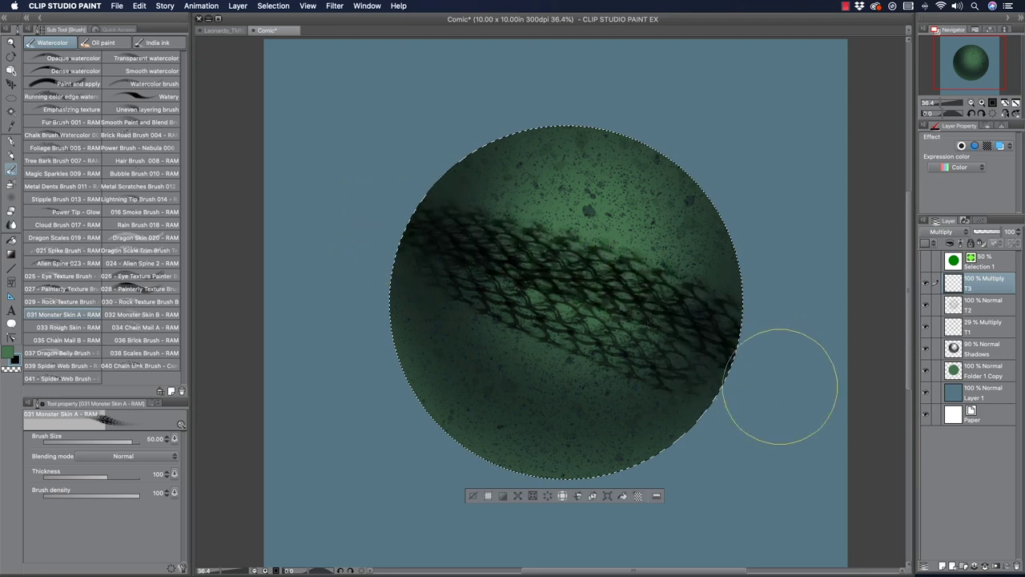
{"action": "key", "text": "Delete"}
{"action": "mouse_move", "coordinate": [493, 271]}
{"action": "left_mouse_down"}
{"action": "mouse_move", "coordinate": [645, 326]}
{"action": "mouse_move", "coordinate": [797, 406]}
{"action": "mouse_move", "coordinate": [823, 404]}
{"action": "mouse_move", "coordinate": [760, 330]}
{"action": "mouse_move", "coordinate": [618, 259]}
{"action": "mouse_move", "coordinate": [349, 205]}
{"action": "mouse_move", "coordinate": [503, 194]}
{"action": "mouse_move", "coordinate": [753, 286]}
{"action": "mouse_move", "coordinate": [737, 366]}
{"action": "left_mouse_up"}
{"action": "key", "text": "Delete"}
Step: Cover the whole sphere with near-black 031 Monster Skin A scales at size 50 on T3, and lower the layer's opacity to 33%
{"action": "mouse_move", "coordinate": [360, 248]}
{"action": "left_mouse_down"}
{"action": "mouse_move", "coordinate": [445, 256]}
{"action": "mouse_move", "coordinate": [568, 292]}
{"action": "mouse_move", "coordinate": [739, 378]}
{"action": "mouse_move", "coordinate": [779, 373]}
{"action": "mouse_move", "coordinate": [733, 310]}
{"action": "mouse_move", "coordinate": [631, 259]}
{"action": "mouse_move", "coordinate": [411, 213]}
{"action": "mouse_move", "coordinate": [361, 191]}
{"action": "mouse_move", "coordinate": [470, 165]}
{"action": "mouse_move", "coordinate": [575, 181]}
{"action": "mouse_move", "coordinate": [685, 223]}
{"action": "mouse_move", "coordinate": [793, 285]}
{"action": "mouse_move", "coordinate": [786, 232]}
{"action": "mouse_move", "coordinate": [665, 150]}
{"action": "mouse_move", "coordinate": [453, 112]}
{"action": "mouse_move", "coordinate": [307, 179]}
{"action": "mouse_move", "coordinate": [292, 303]}
{"action": "mouse_move", "coordinate": [401, 294]}
{"action": "mouse_move", "coordinate": [595, 350]}
{"action": "mouse_move", "coordinate": [735, 416]}
{"action": "mouse_move", "coordinate": [705, 477]}
{"action": "mouse_move", "coordinate": [524, 407]}
{"action": "mouse_move", "coordinate": [324, 357]}
{"action": "mouse_move", "coordinate": [304, 333]}
{"action": "mouse_move", "coordinate": [504, 373]}
{"action": "mouse_move", "coordinate": [689, 452]}
{"action": "mouse_move", "coordinate": [645, 500]}
{"action": "mouse_move", "coordinate": [280, 393]}
{"action": "left_mouse_up"}
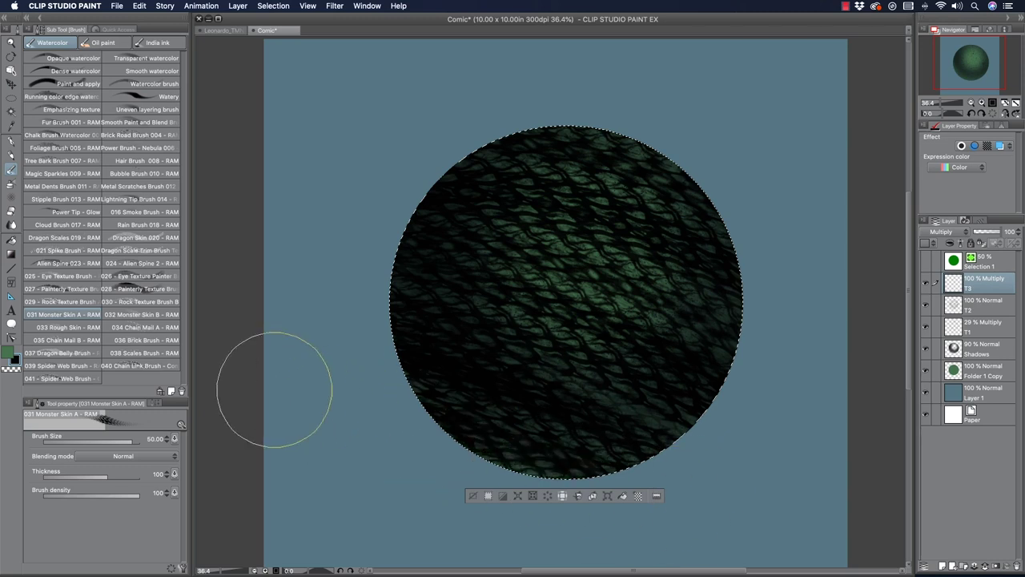
{"action": "left_click_drag", "start_coordinate": [1001, 232], "coordinate": [987, 232]}
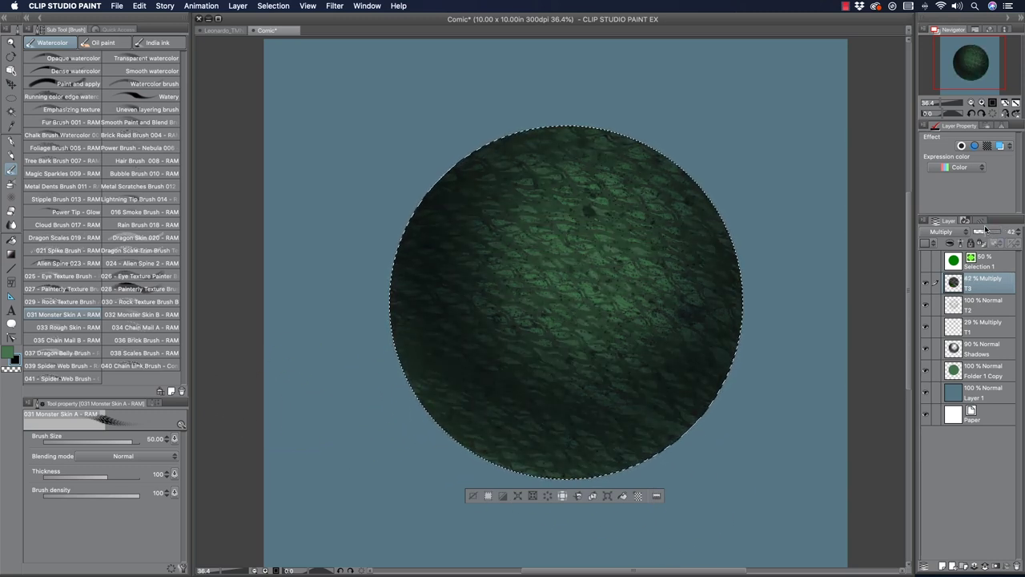
{"action": "left_click_drag", "start_coordinate": [985, 230], "coordinate": [984, 231]}
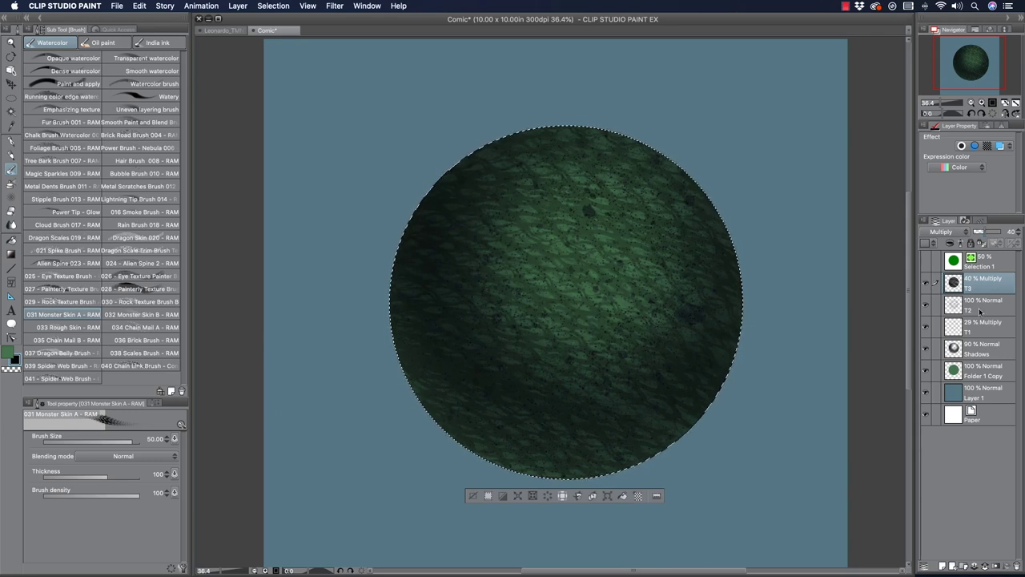
{"action": "left_click_drag", "start_coordinate": [986, 231], "coordinate": [985, 232]}
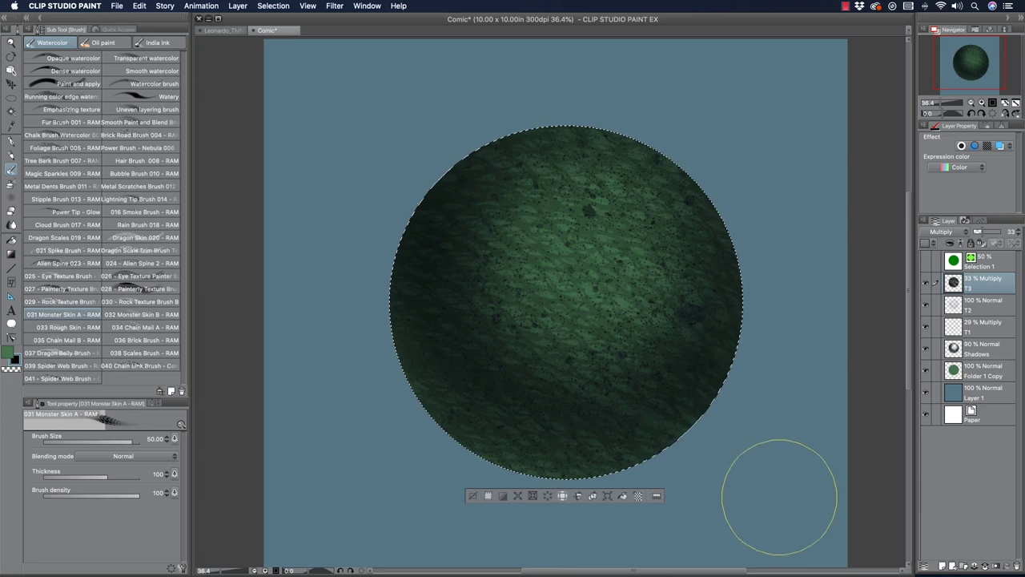
Step: Merge the Shadows layer down into Folder 1 Copy, and add a new layer named Overpaint above T3
{"action": "left_click", "coordinate": [947, 357]}
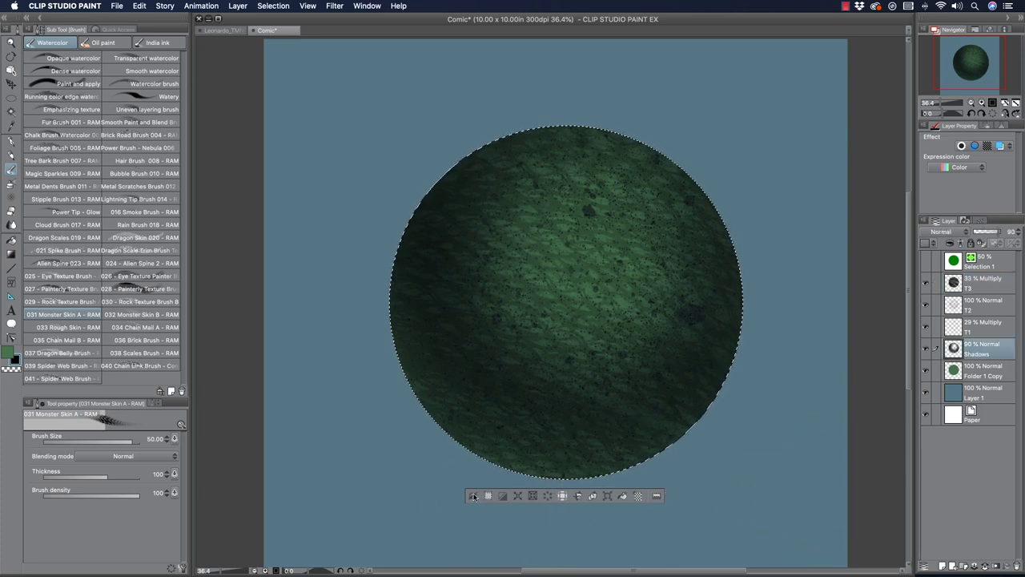
{"action": "key", "text": "super+e"}
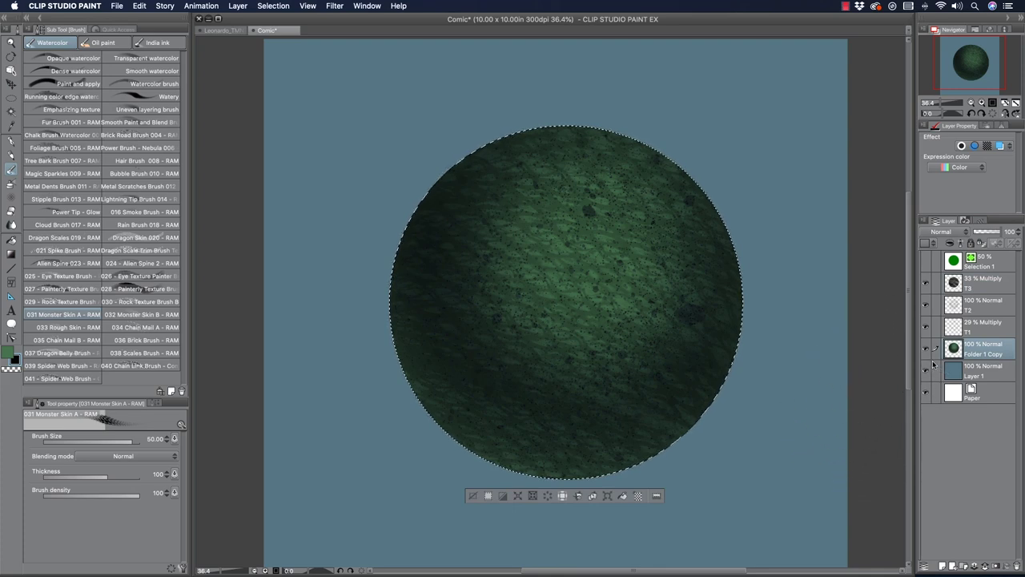
{"action": "left_click", "coordinate": [979, 279]}
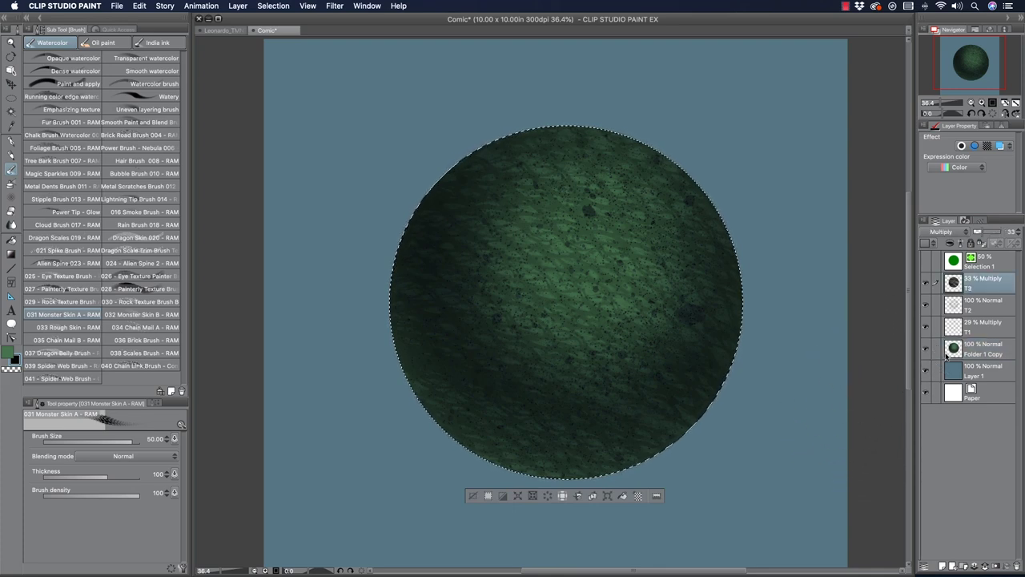
{"action": "left_click", "coordinate": [943, 565]}
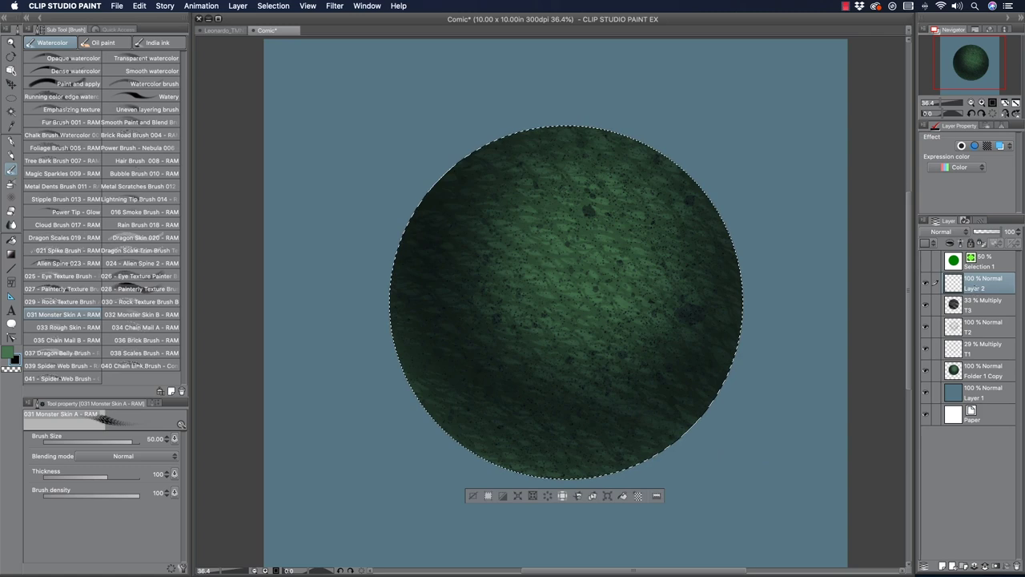
{"action": "double_click", "coordinate": [976, 288]}
{"action": "type", "text": "Overpaint"}
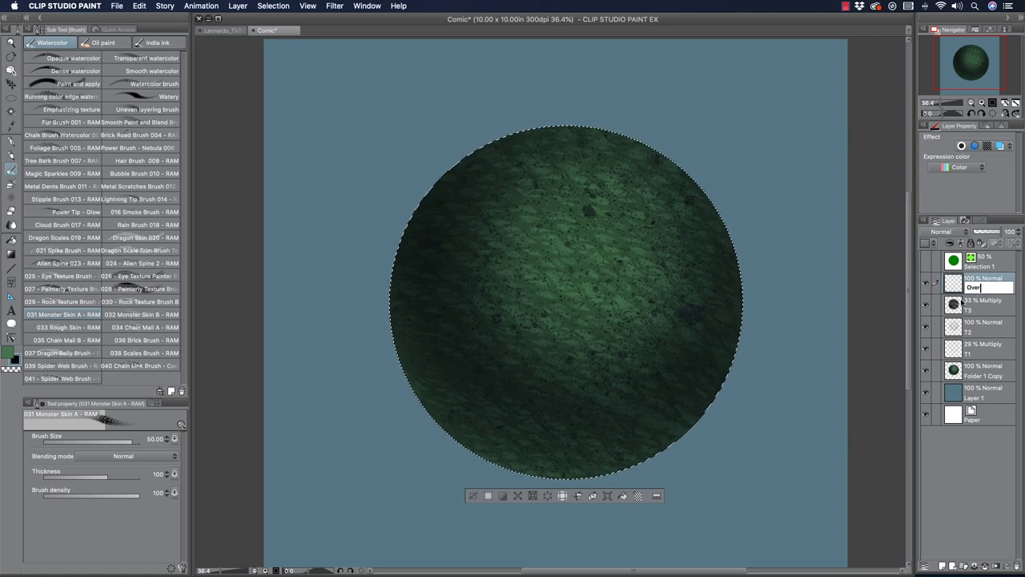
{"action": "key", "text": "Return"}
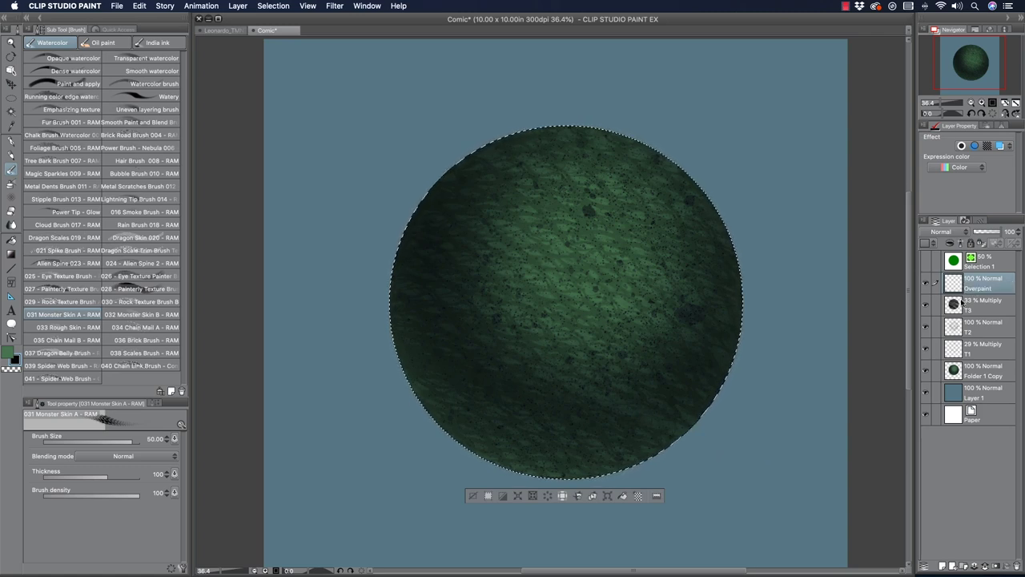
Step: Check the turtle painting's skin for reference, and set up the Darker pencil with a pale yellow-green main colour
{"action": "left_click", "coordinate": [228, 30]}
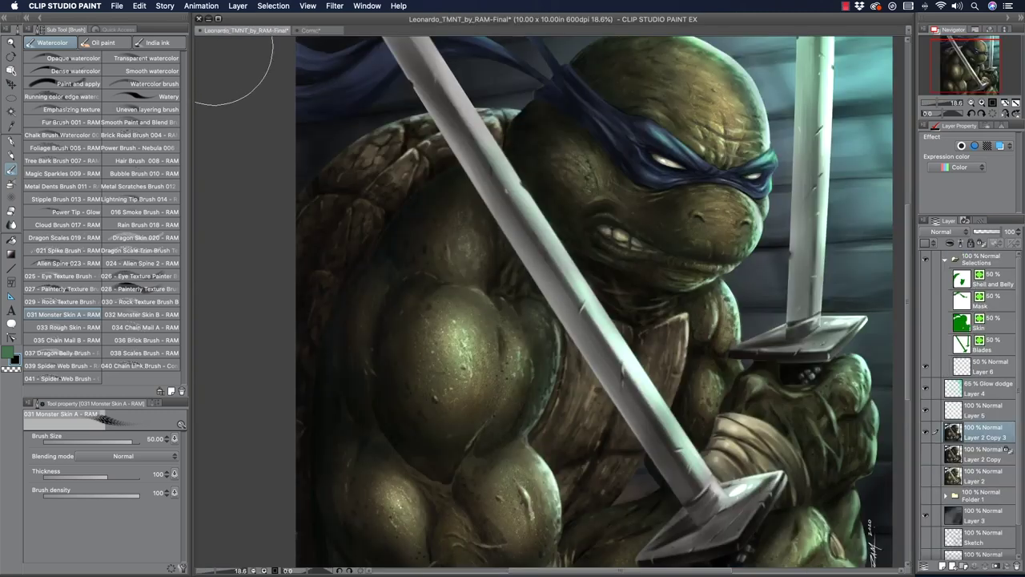
{"action": "left_click", "coordinate": [313, 31]}
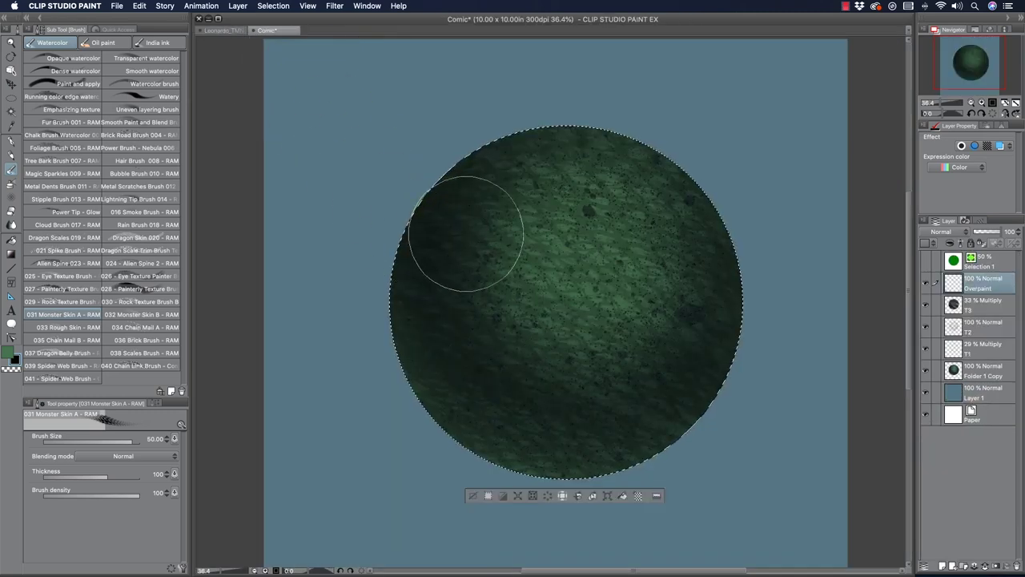
{"action": "left_click", "coordinate": [11, 44]}
{"action": "left_click", "coordinate": [586, 245]}
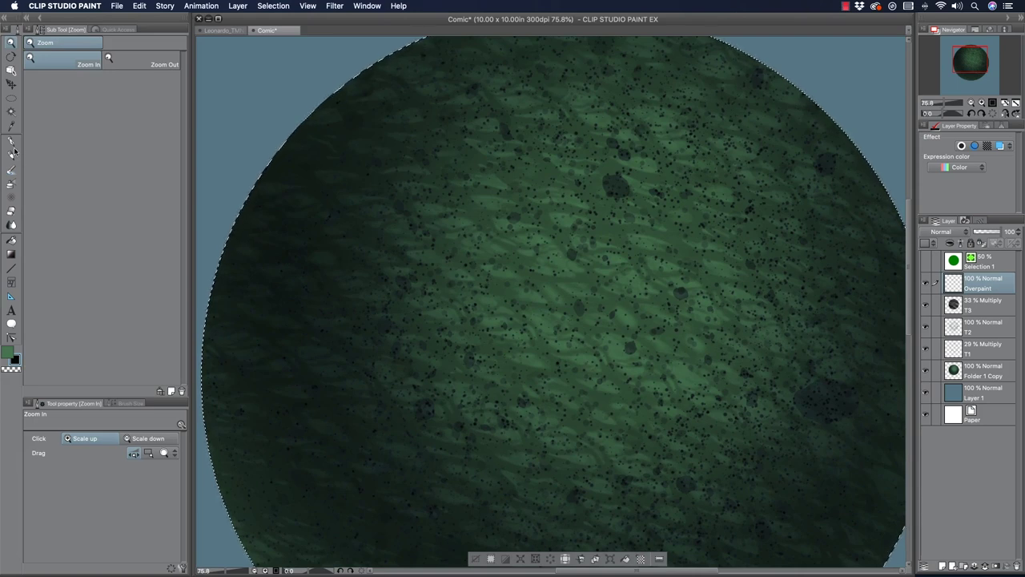
{"action": "left_click", "coordinate": [11, 153]}
{"action": "left_click", "coordinate": [10, 353]}
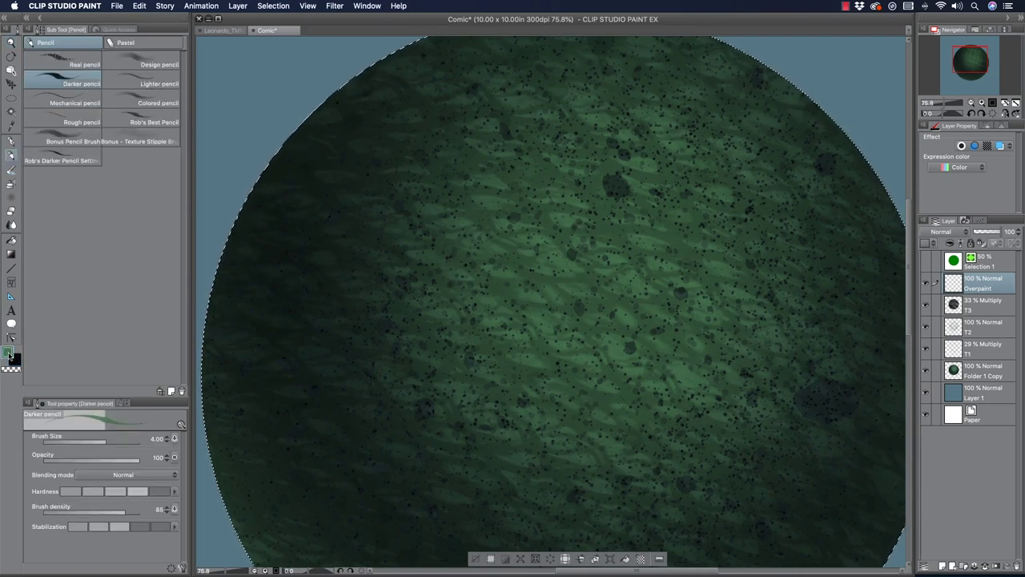
{"action": "left_click", "coordinate": [402, 374]}
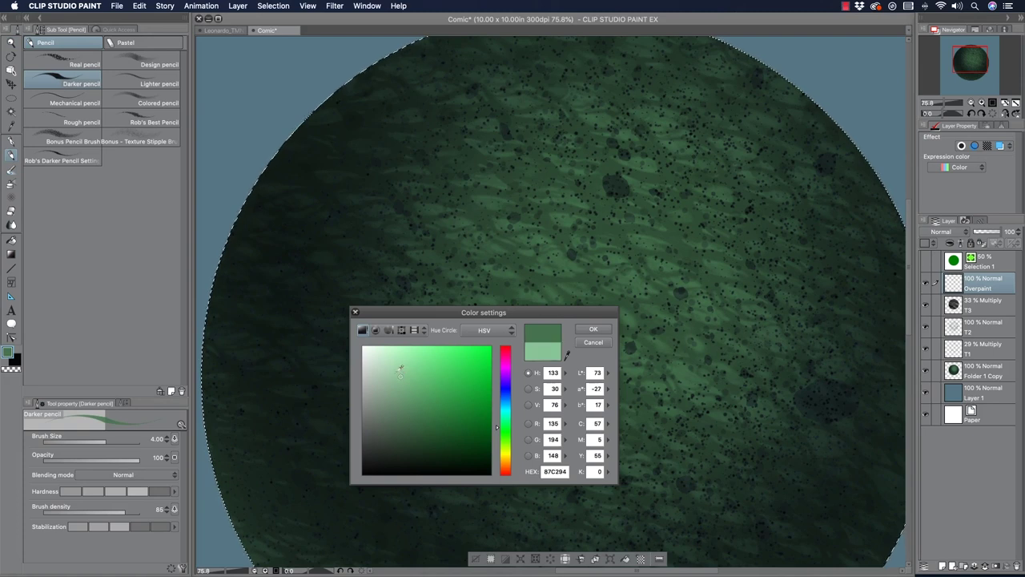
{"action": "left_click", "coordinate": [397, 367]}
{"action": "left_click_drag", "start_coordinate": [497, 427], "coordinate": [498, 448]}
{"action": "mouse_move", "coordinate": [412, 359]}
{"action": "left_mouse_down"}
{"action": "mouse_move", "coordinate": [428, 362]}
{"action": "mouse_move", "coordinate": [399, 361]}
{"action": "left_mouse_up"}
{"action": "left_click", "coordinate": [593, 329]}
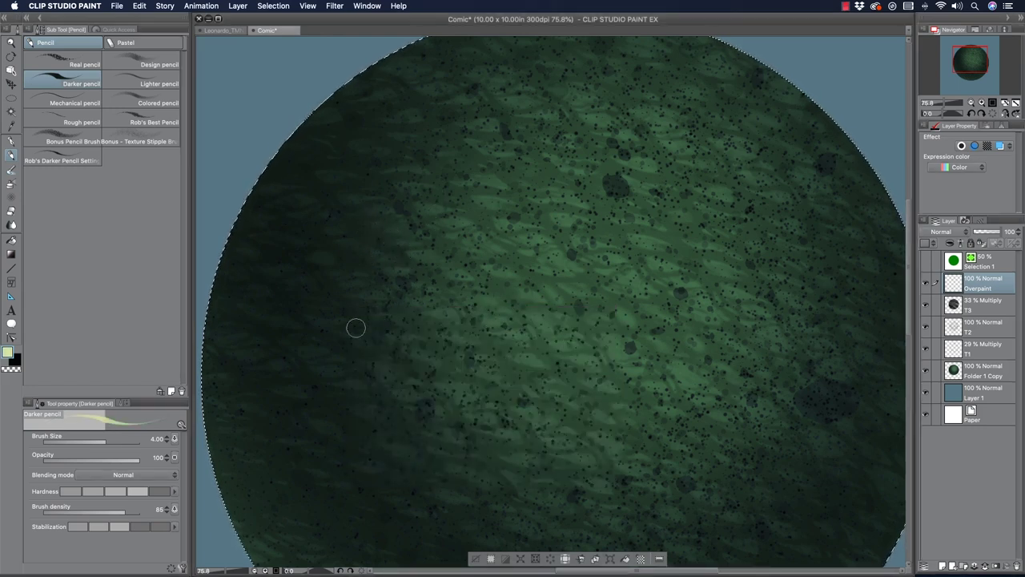
Step: Draw short curved pale highlight strokes for individual scales in the sphere's lit centre on Overpaint, using the Darker pencil at size 2
{"action": "mouse_move", "coordinate": [336, 324]}
{"action": "left_mouse_down"}
{"action": "mouse_move", "coordinate": [343, 232]}
{"action": "mouse_move", "coordinate": [403, 160]}
{"action": "left_mouse_up"}
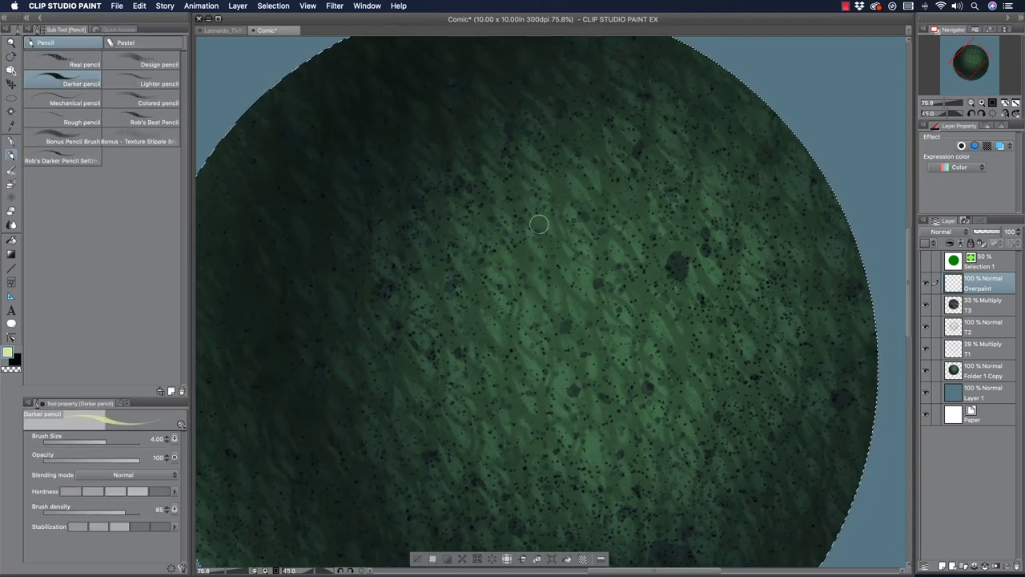
{"action": "key", "text": "["}
{"action": "key", "text": "["}
{"action": "key", "text": "["}
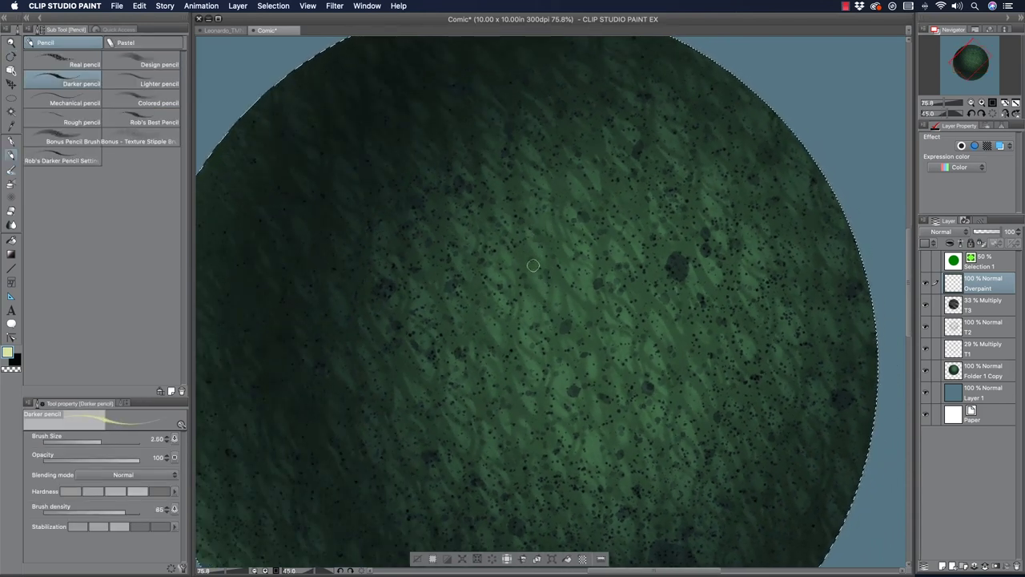
{"action": "left_click_drag", "start_coordinate": [543, 274], "coordinate": [545, 284]}
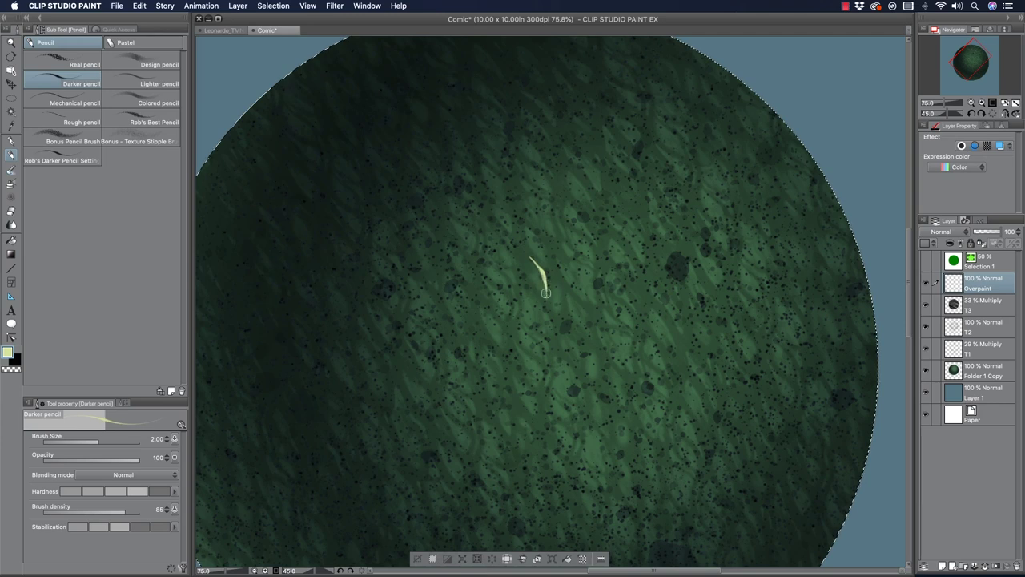
{"action": "mouse_move", "coordinate": [556, 283]}
{"action": "left_mouse_down"}
{"action": "mouse_move", "coordinate": [560, 309]}
{"action": "mouse_move", "coordinate": [588, 324]}
{"action": "left_mouse_up"}
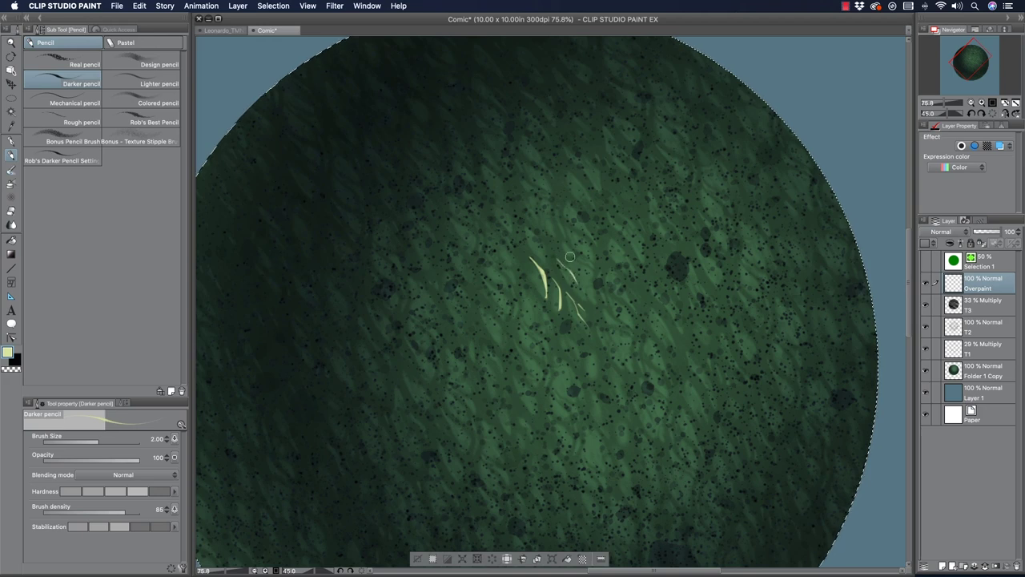
{"action": "left_click_drag", "start_coordinate": [590, 275], "coordinate": [593, 300]}
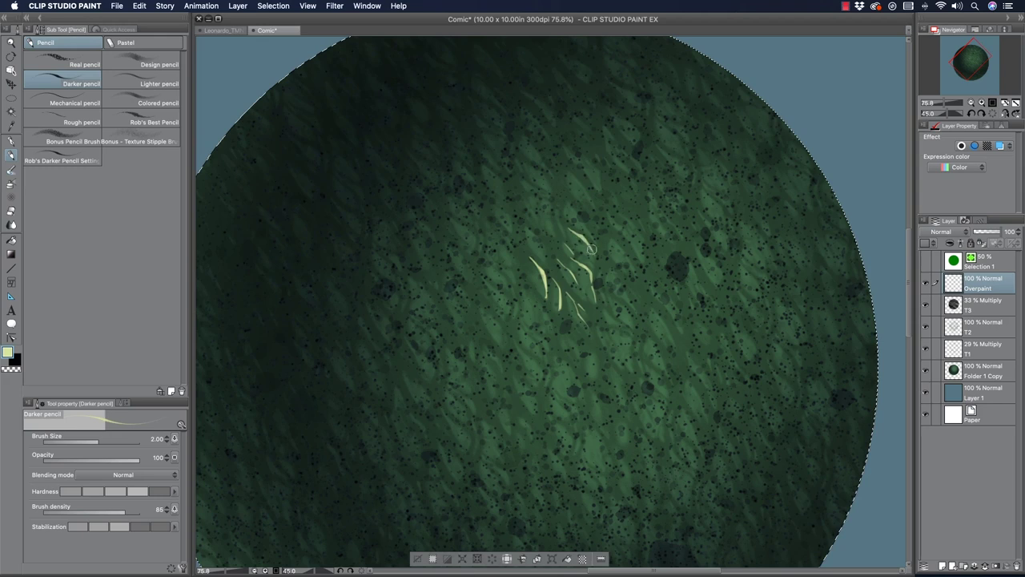
{"action": "mouse_move", "coordinate": [614, 240]}
{"action": "left_mouse_down"}
{"action": "mouse_move", "coordinate": [629, 261]}
{"action": "mouse_move", "coordinate": [631, 275]}
{"action": "mouse_move", "coordinate": [615, 277]}
{"action": "mouse_move", "coordinate": [632, 309]}
{"action": "left_mouse_up"}
{"action": "left_click_drag", "start_coordinate": [529, 296], "coordinate": [533, 328]}
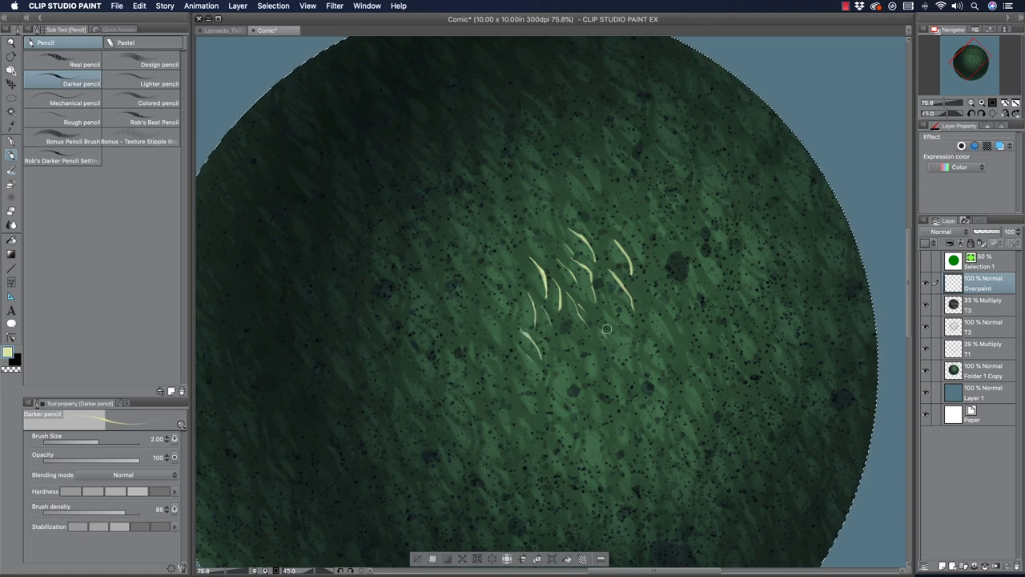
{"action": "left_click_drag", "start_coordinate": [625, 339], "coordinate": [631, 351]}
{"action": "mouse_move", "coordinate": [605, 308]}
{"action": "left_mouse_down"}
{"action": "mouse_move", "coordinate": [666, 329]}
{"action": "mouse_move", "coordinate": [659, 349]}
{"action": "left_mouse_up"}
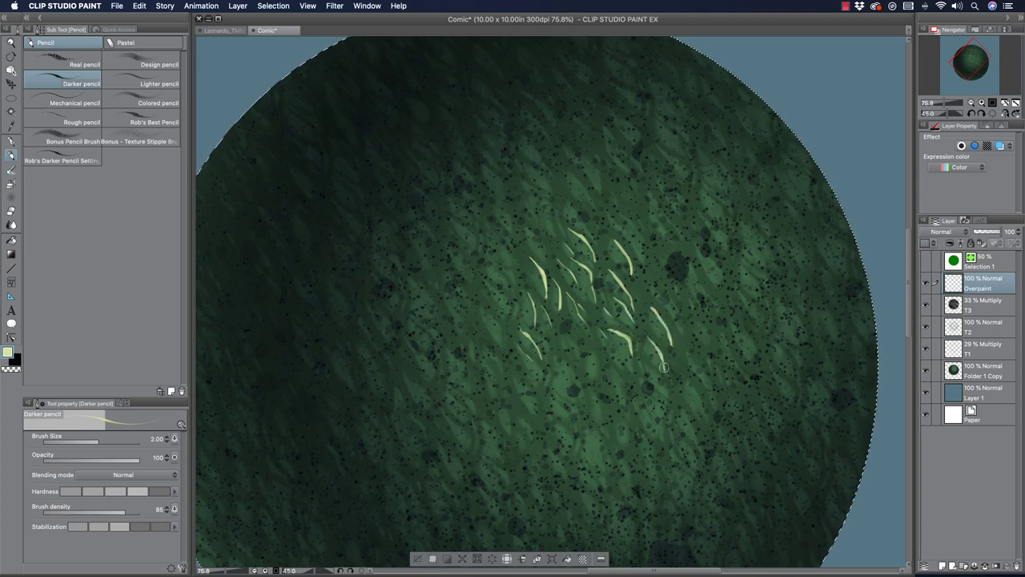
{"action": "mouse_move", "coordinate": [589, 349]}
{"action": "left_mouse_down"}
{"action": "mouse_move", "coordinate": [596, 376]}
{"action": "mouse_move", "coordinate": [579, 394]}
{"action": "left_mouse_up"}
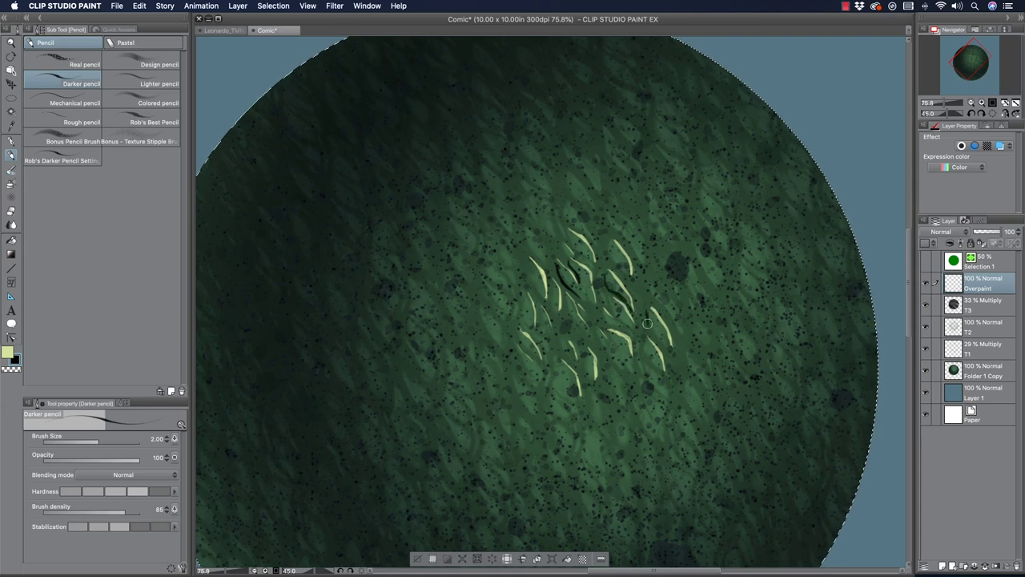
Step: Draw near-black shadow strokes beside the pale highlights to outline the individual scales, raising the pencil size to 2.5
{"action": "left_click_drag", "start_coordinate": [652, 332], "coordinate": [658, 370]}
{"action": "key", "text": "]"}
{"action": "left_click_drag", "start_coordinate": [606, 334], "coordinate": [627, 358]}
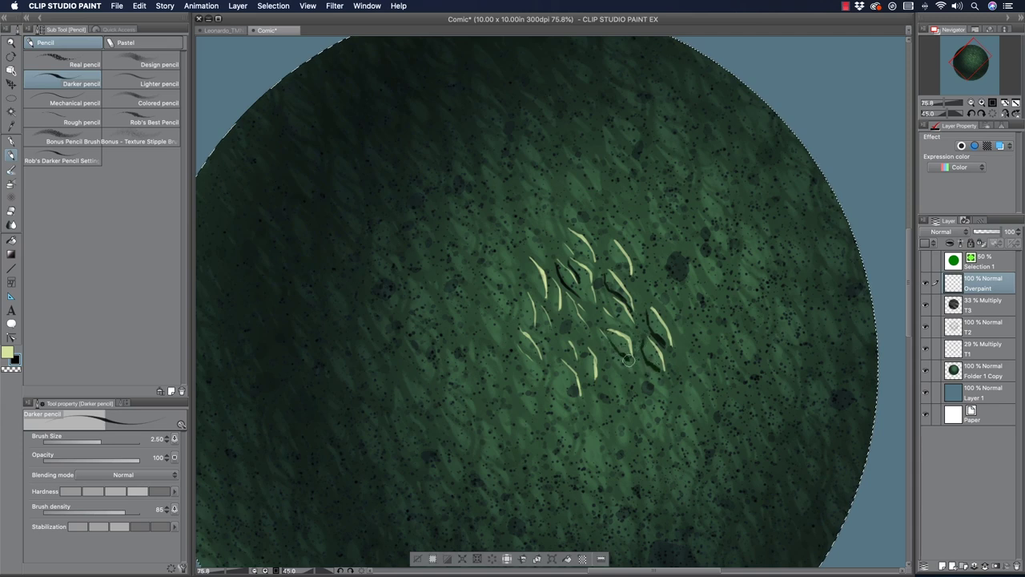
{"action": "mouse_move", "coordinate": [600, 312]}
{"action": "left_mouse_down"}
{"action": "mouse_move", "coordinate": [627, 330]}
{"action": "mouse_move", "coordinate": [598, 284]}
{"action": "mouse_move", "coordinate": [600, 302]}
{"action": "mouse_move", "coordinate": [647, 327]}
{"action": "left_mouse_up"}
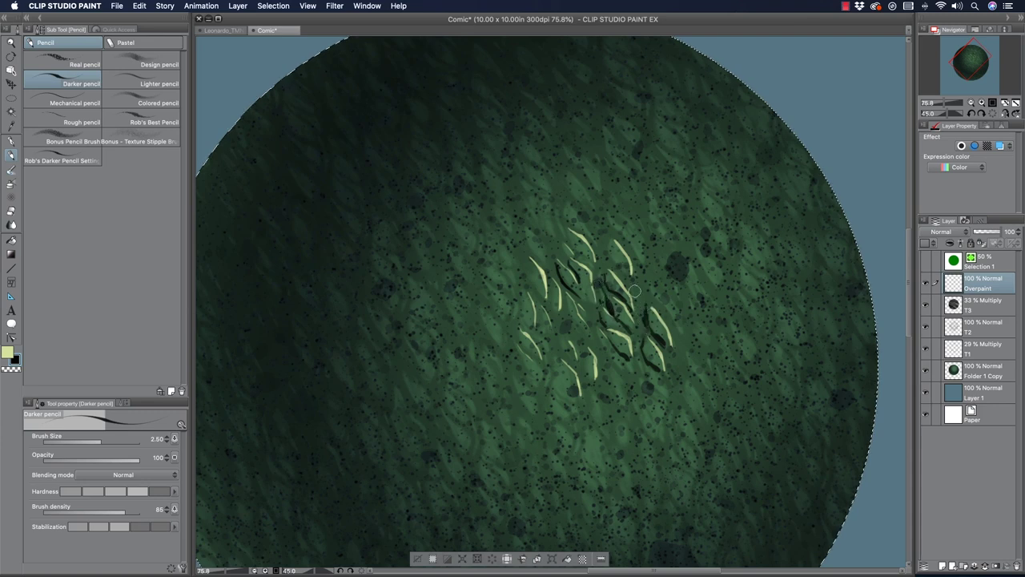
{"action": "mouse_move", "coordinate": [609, 261]}
{"action": "left_mouse_down"}
{"action": "mouse_move", "coordinate": [606, 243]}
{"action": "mouse_move", "coordinate": [609, 266]}
{"action": "left_mouse_up"}
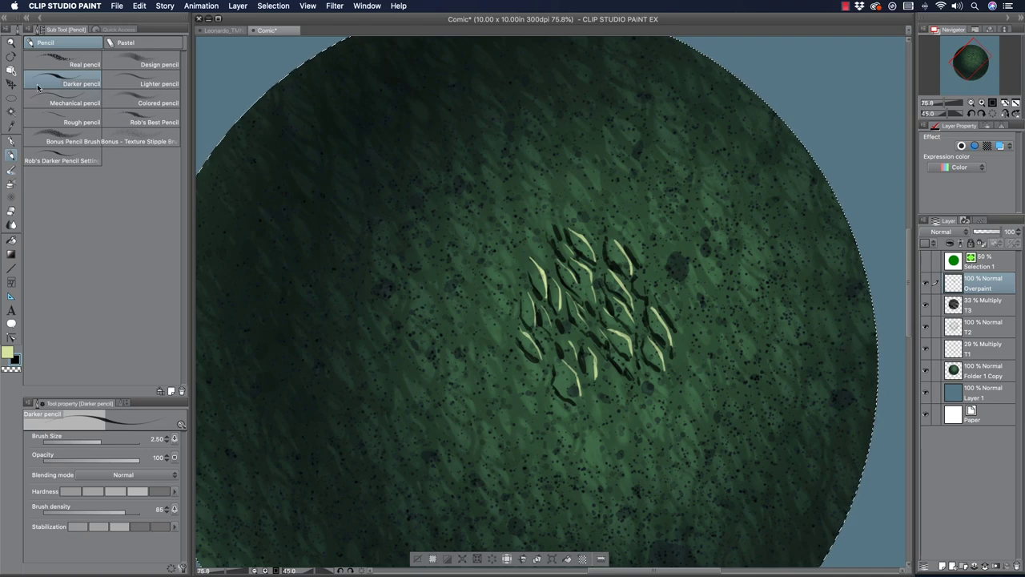
Step: Extend the scale patch with more near-black curved strokes along its upper-left edge, using the Darker pencil at size 2.5
{"action": "double_click", "coordinate": [12, 54]}
{"action": "left_click", "coordinate": [11, 43]}
{"action": "mouse_move", "coordinate": [474, 190]}
{"action": "left_mouse_down"}
{"action": "mouse_move", "coordinate": [441, 183]}
{"action": "mouse_move", "coordinate": [481, 172]}
{"action": "left_mouse_up"}
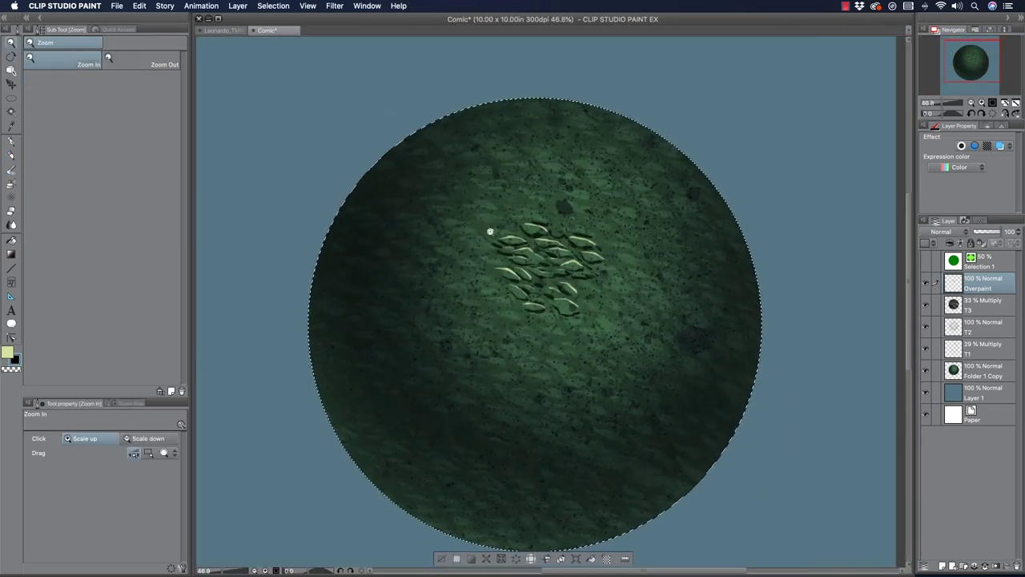
{"action": "left_click", "coordinate": [484, 230]}
{"action": "left_click", "coordinate": [509, 235]}
{"action": "left_click", "coordinate": [542, 258]}
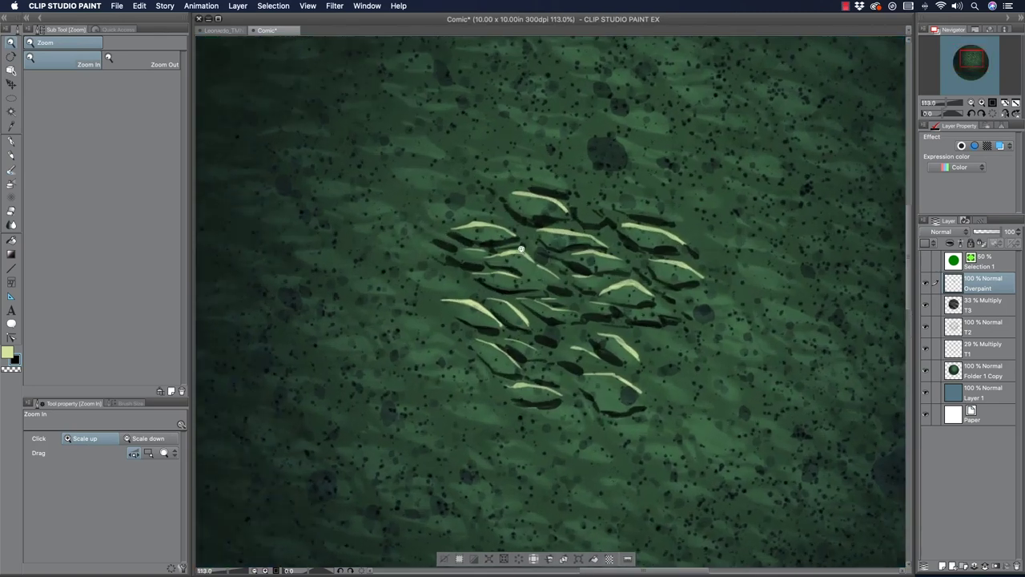
{"action": "left_click_drag", "start_coordinate": [998, 232], "coordinate": [1006, 233]}
{"action": "left_click", "coordinate": [12, 148]}
{"action": "mouse_move", "coordinate": [420, 210]}
{"action": "left_mouse_down"}
{"action": "mouse_move", "coordinate": [439, 225]}
{"action": "mouse_move", "coordinate": [487, 219]}
{"action": "left_mouse_up"}
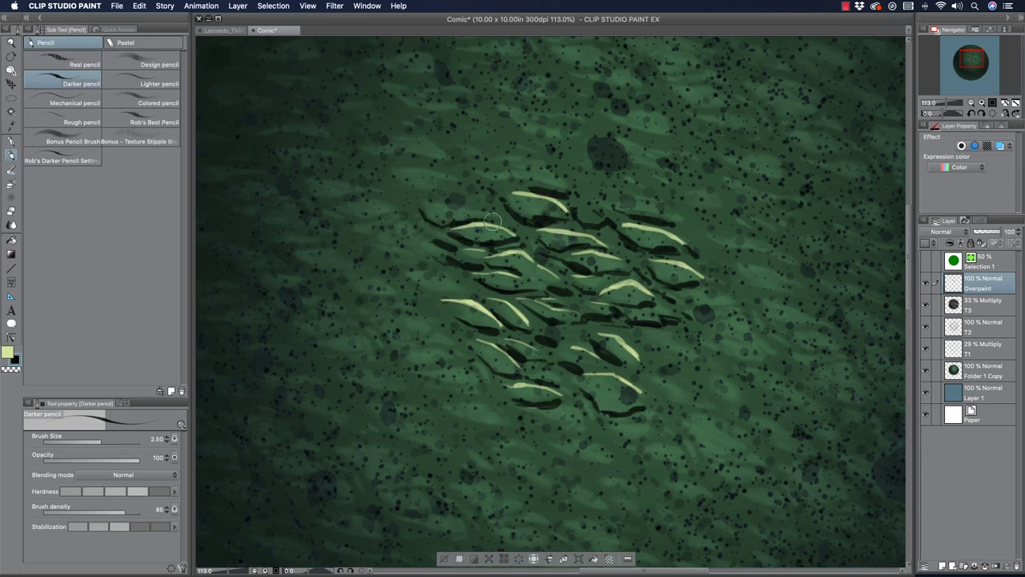
{"action": "mouse_move", "coordinate": [398, 185]}
{"action": "left_mouse_down"}
{"action": "mouse_move", "coordinate": [484, 178]}
{"action": "mouse_move", "coordinate": [521, 184]}
{"action": "mouse_move", "coordinate": [514, 169]}
{"action": "mouse_move", "coordinate": [565, 187]}
{"action": "left_mouse_up"}
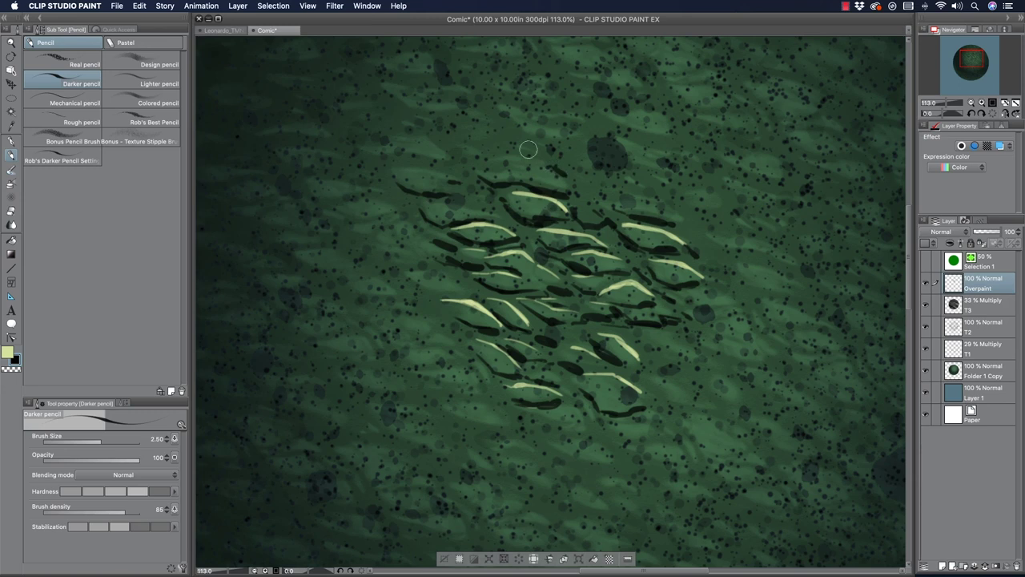
Step: Extend the scale patch with near-black curved shadow strokes below, to the right and to the left of it, using the Darker pencil at size 2.5
{"action": "mouse_move", "coordinate": [422, 378]}
{"action": "left_mouse_down"}
{"action": "mouse_move", "coordinate": [476, 383]}
{"action": "mouse_move", "coordinate": [454, 403]}
{"action": "mouse_move", "coordinate": [495, 400]}
{"action": "mouse_move", "coordinate": [453, 424]}
{"action": "mouse_move", "coordinate": [452, 415]}
{"action": "mouse_move", "coordinate": [508, 432]}
{"action": "mouse_move", "coordinate": [504, 406]}
{"action": "mouse_move", "coordinate": [559, 419]}
{"action": "mouse_move", "coordinate": [545, 433]}
{"action": "mouse_move", "coordinate": [560, 436]}
{"action": "mouse_move", "coordinate": [590, 431]}
{"action": "mouse_move", "coordinate": [583, 412]}
{"action": "mouse_move", "coordinate": [618, 439]}
{"action": "mouse_move", "coordinate": [668, 441]}
{"action": "left_mouse_up"}
{"action": "mouse_move", "coordinate": [521, 446]}
{"action": "left_mouse_down"}
{"action": "mouse_move", "coordinate": [593, 466]}
{"action": "mouse_move", "coordinate": [635, 454]}
{"action": "mouse_move", "coordinate": [689, 469]}
{"action": "left_mouse_up"}
{"action": "mouse_move", "coordinate": [630, 366]}
{"action": "left_mouse_down"}
{"action": "mouse_move", "coordinate": [659, 397]}
{"action": "mouse_move", "coordinate": [690, 405]}
{"action": "left_mouse_up"}
{"action": "mouse_move", "coordinate": [629, 340]}
{"action": "left_mouse_down"}
{"action": "mouse_move", "coordinate": [659, 362]}
{"action": "mouse_move", "coordinate": [694, 346]}
{"action": "mouse_move", "coordinate": [763, 370]}
{"action": "left_mouse_up"}
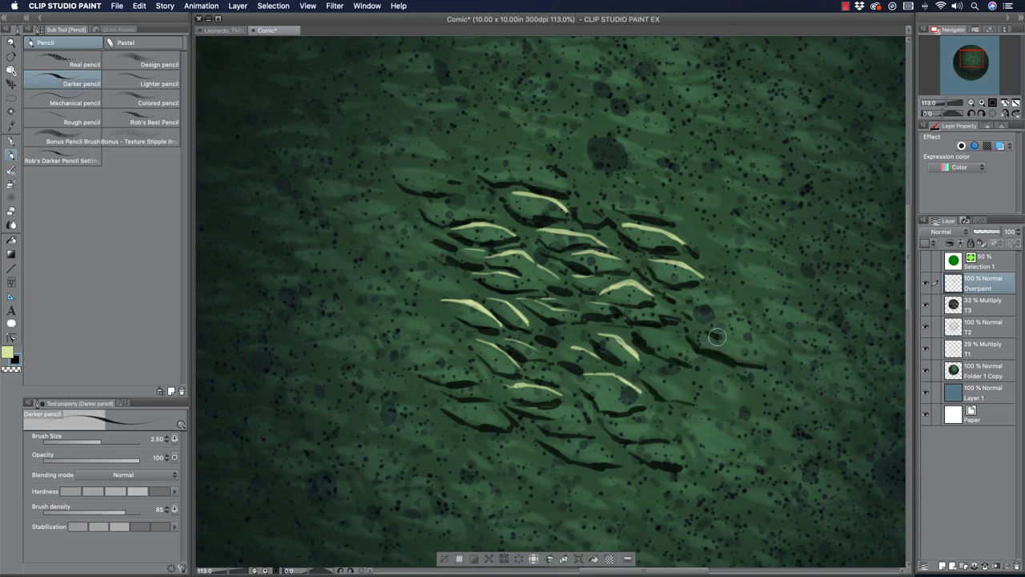
{"action": "mouse_move", "coordinate": [725, 269]}
{"action": "left_mouse_down"}
{"action": "mouse_move", "coordinate": [745, 289]}
{"action": "mouse_move", "coordinate": [798, 298]}
{"action": "left_mouse_up"}
{"action": "left_click_drag", "start_coordinate": [703, 237], "coordinate": [781, 264]}
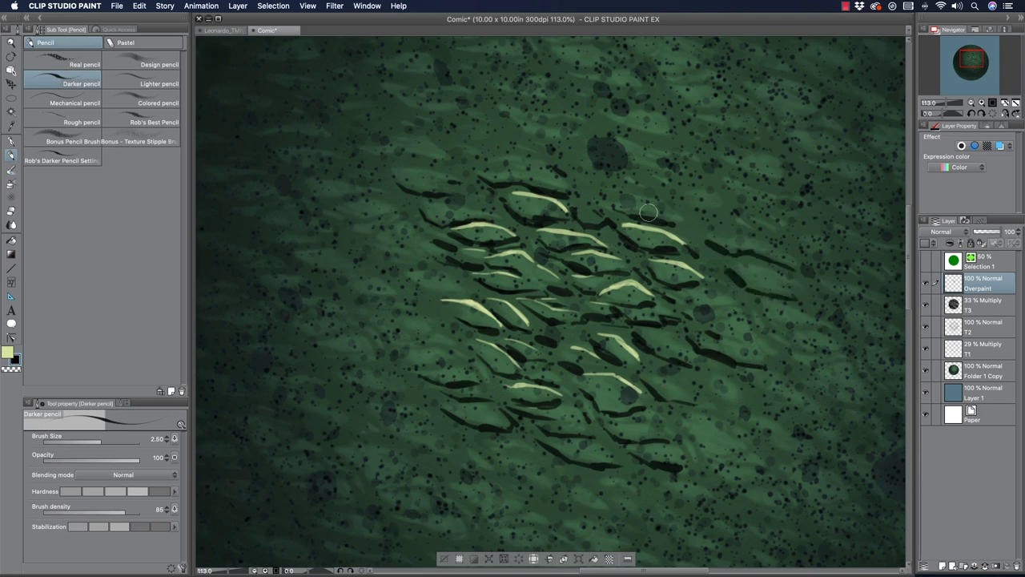
{"action": "left_click_drag", "start_coordinate": [412, 286], "coordinate": [469, 305]}
{"action": "left_click_drag", "start_coordinate": [388, 255], "coordinate": [433, 276]}
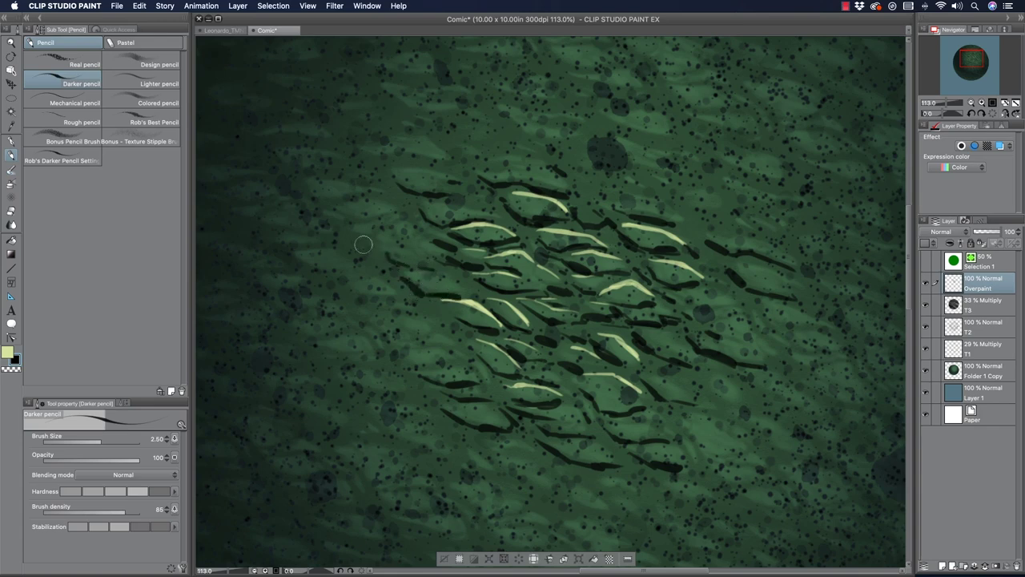
{"action": "left_click_drag", "start_coordinate": [354, 231], "coordinate": [391, 239]}
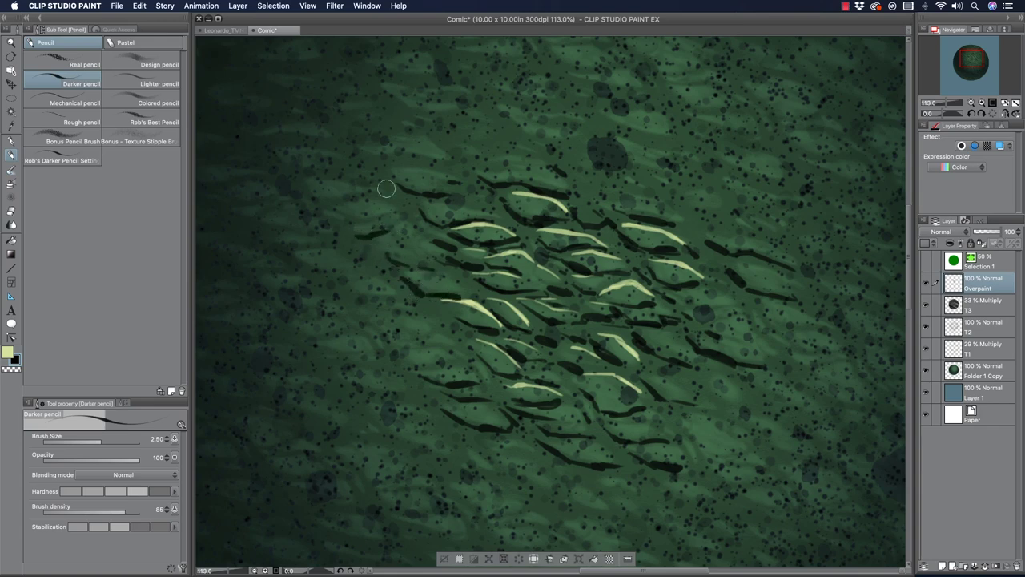
Step: Add pale yellow-green highlight strokes above the new dark strokes around the scale patch, using the Darker pencil at size 2.5
{"action": "left_click", "coordinate": [11, 42]}
{"action": "left_click_drag", "start_coordinate": [399, 189], "coordinate": [296, 189]}
{"action": "left_click_drag", "start_coordinate": [389, 143], "coordinate": [418, 171]}
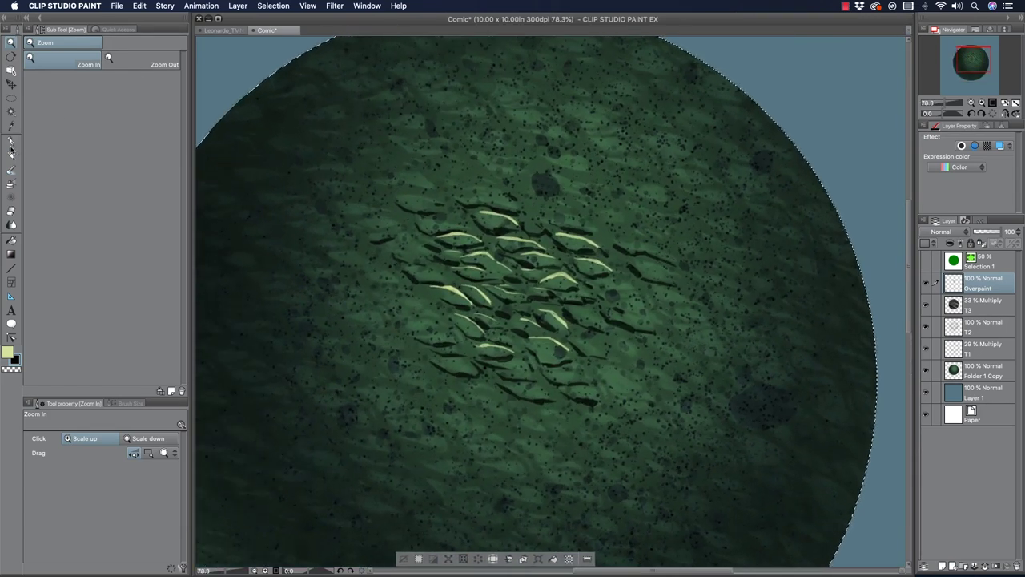
{"action": "left_click", "coordinate": [12, 155]}
{"action": "left_click", "coordinate": [6, 352]}
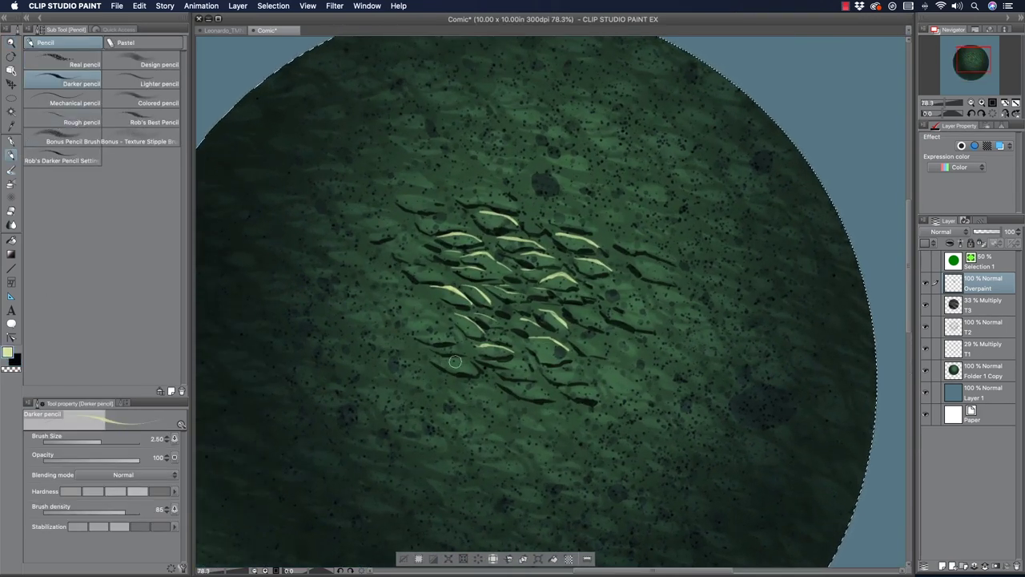
{"action": "mouse_move", "coordinate": [438, 347]}
{"action": "left_mouse_down"}
{"action": "mouse_move", "coordinate": [465, 353]}
{"action": "mouse_move", "coordinate": [434, 335]}
{"action": "mouse_move", "coordinate": [522, 364]}
{"action": "mouse_move", "coordinate": [499, 371]}
{"action": "mouse_move", "coordinate": [546, 392]}
{"action": "left_mouse_up"}
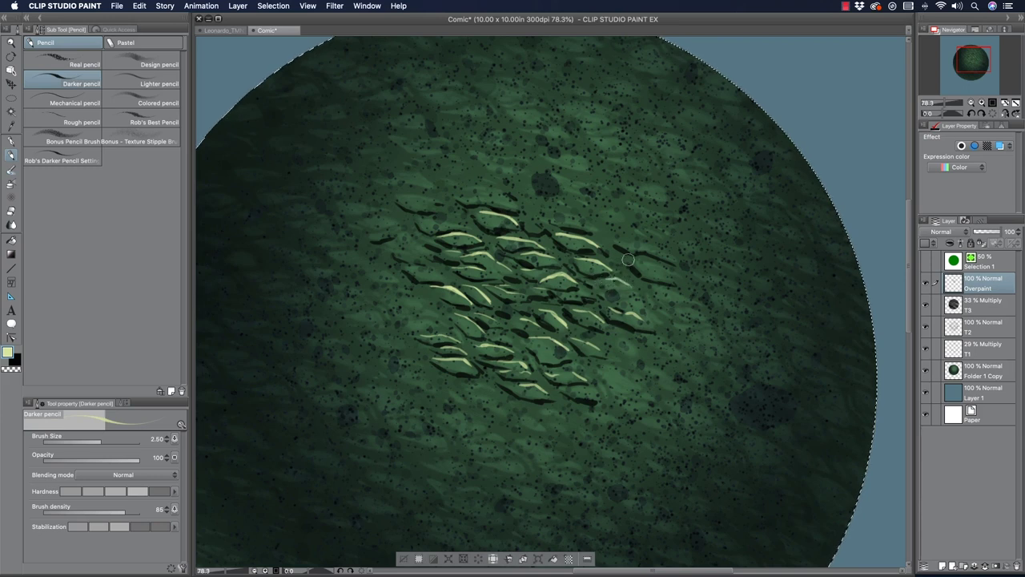
{"action": "left_click_drag", "start_coordinate": [640, 263], "coordinate": [665, 273]}
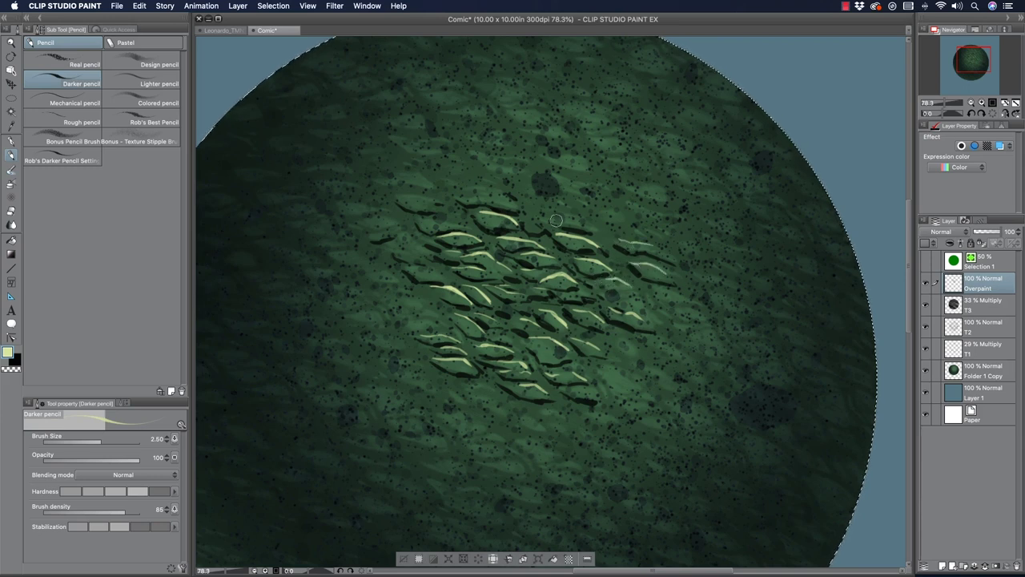
{"action": "left_click_drag", "start_coordinate": [560, 216], "coordinate": [594, 228]}
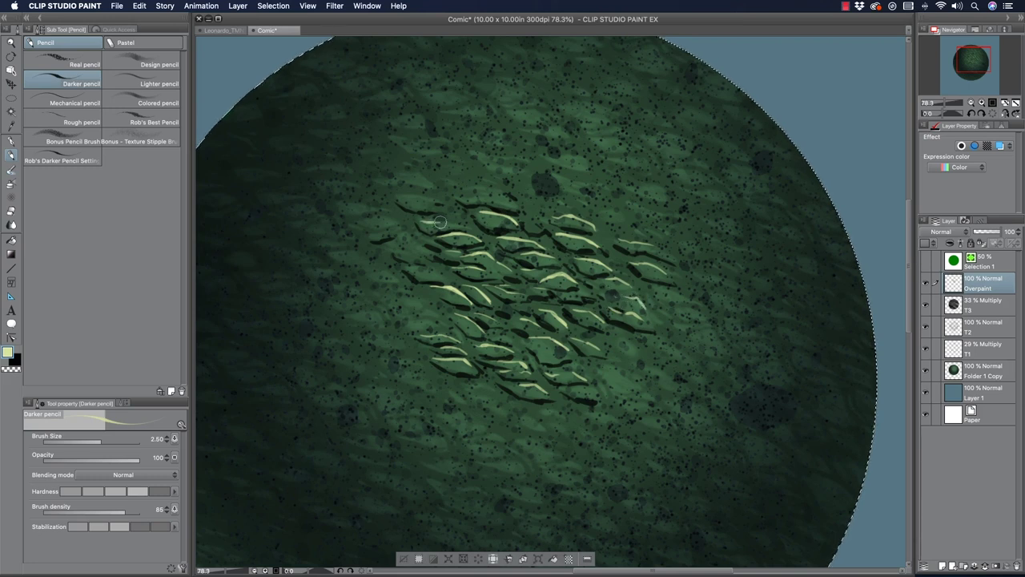
{"action": "mouse_move", "coordinate": [418, 197]}
{"action": "left_mouse_down"}
{"action": "mouse_move", "coordinate": [448, 208]}
{"action": "mouse_move", "coordinate": [489, 192]}
{"action": "mouse_move", "coordinate": [515, 205]}
{"action": "left_mouse_up"}
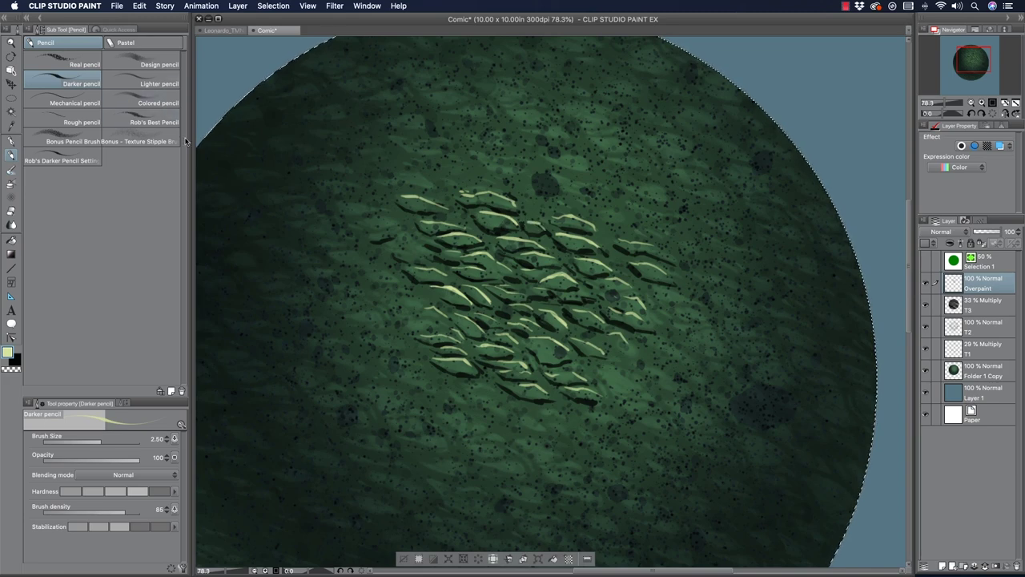
Step: Clear the circular selection and place a duplicate of the Overpaint scale patch to the lower right of the original
{"action": "key", "text": "/"}
{"action": "mouse_move", "coordinate": [421, 191]}
{"action": "left_mouse_down"}
{"action": "mouse_move", "coordinate": [385, 180]}
{"action": "mouse_move", "coordinate": [456, 223]}
{"action": "left_mouse_up"}
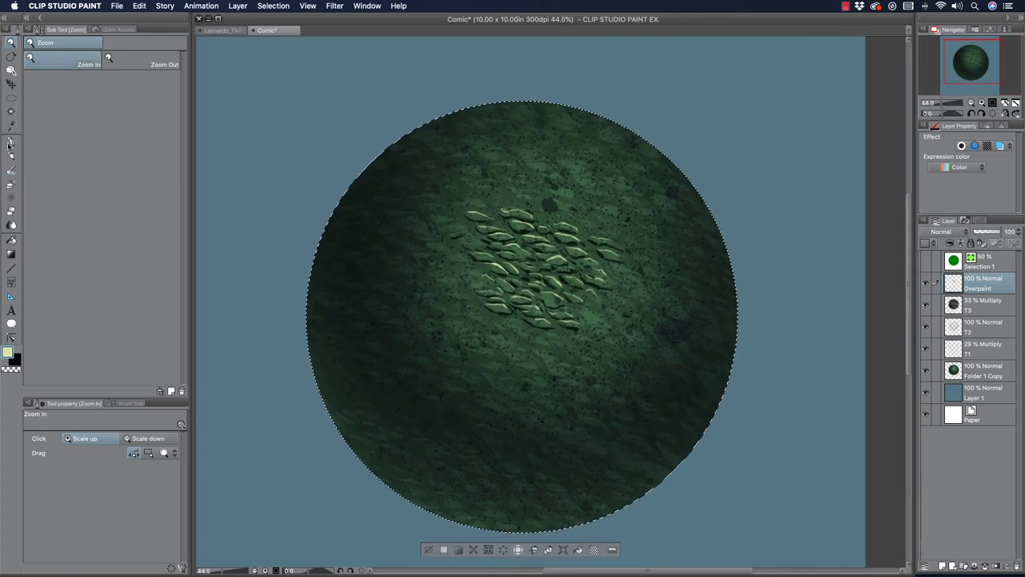
{"action": "left_click", "coordinate": [12, 84]}
{"action": "key", "text": "super+d"}
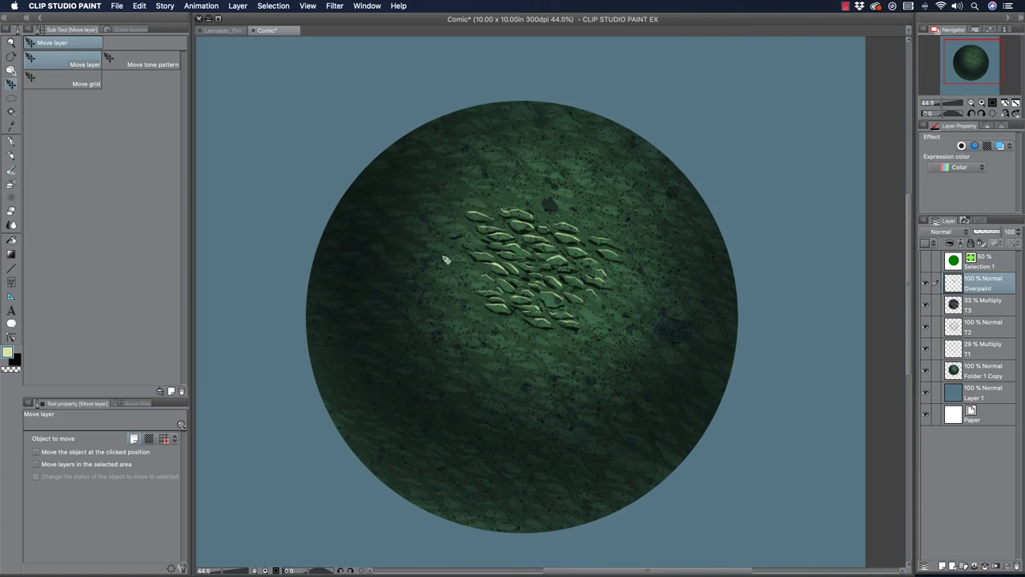
{"action": "left_click_drag", "start_coordinate": [511, 262], "coordinate": [617, 338]}
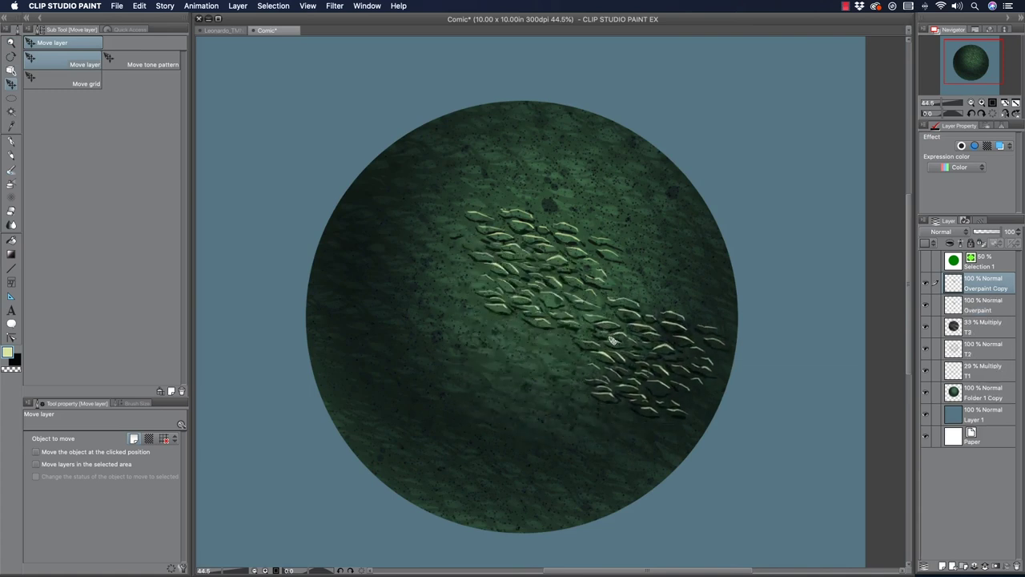
Step: Warp the Overpaint Copy patch with a Mesh Transformation so its scales curve with the sphere's lower-right side
{"action": "left_click", "coordinate": [137, 8]}
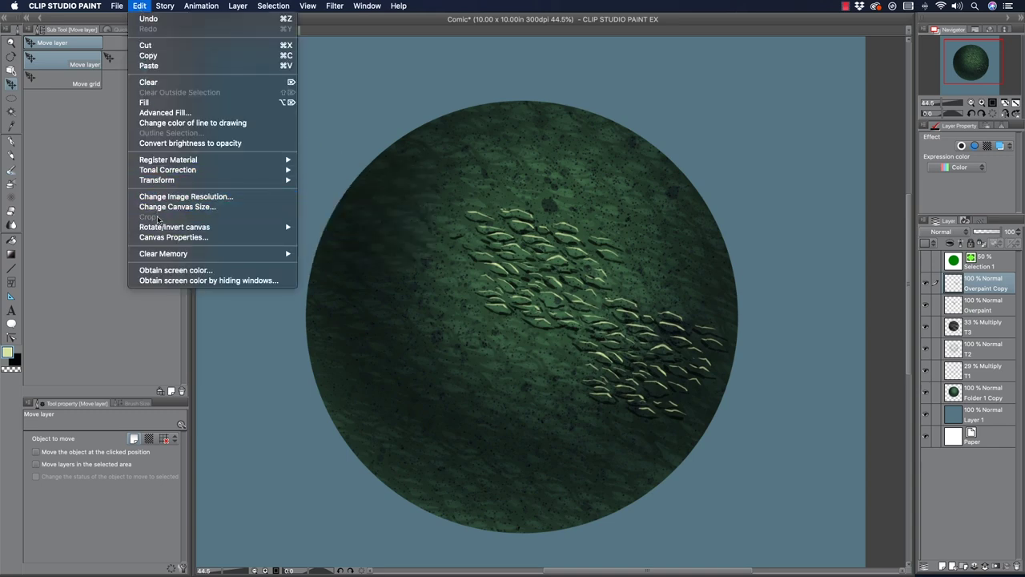
{"action": "mouse_move", "coordinate": [157, 174]}
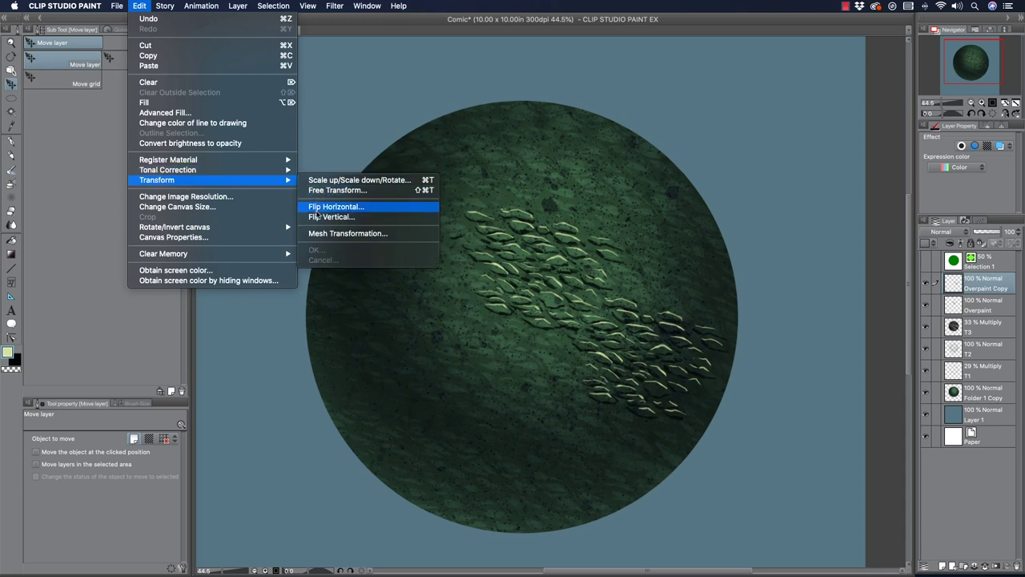
{"action": "left_click", "coordinate": [321, 233]}
{"action": "left_click_drag", "start_coordinate": [727, 338], "coordinate": [712, 334]}
{"action": "left_click_drag", "start_coordinate": [728, 378], "coordinate": [714, 379]}
{"action": "left_click_drag", "start_coordinate": [719, 414], "coordinate": [705, 412]}
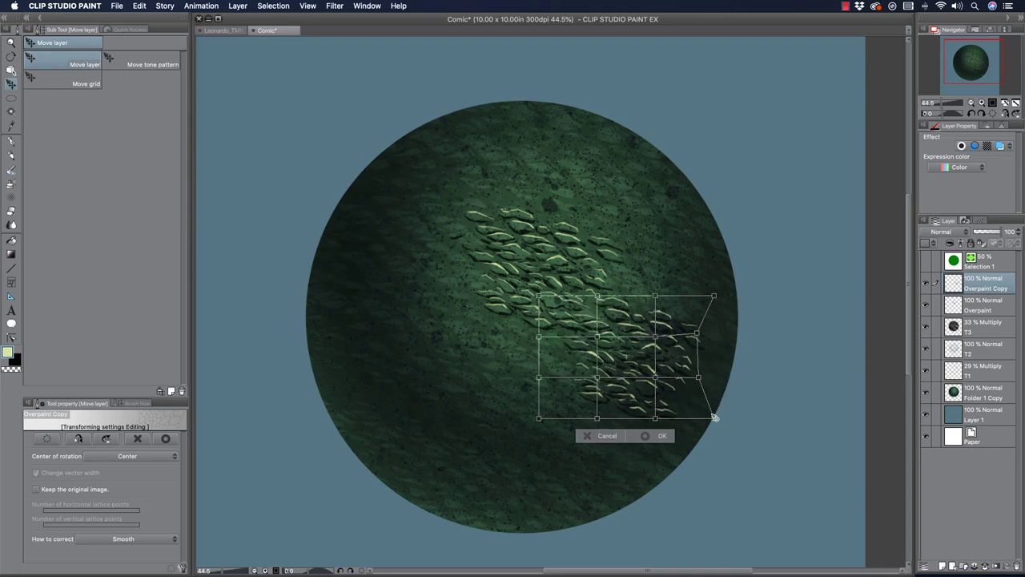
{"action": "left_click_drag", "start_coordinate": [625, 360], "coordinate": [623, 334]}
{"action": "left_click_drag", "start_coordinate": [616, 296], "coordinate": [614, 284]}
{"action": "left_click_drag", "start_coordinate": [675, 297], "coordinate": [665, 287]}
{"action": "left_click_drag", "start_coordinate": [615, 378], "coordinate": [609, 375]}
{"action": "left_click_drag", "start_coordinate": [558, 420], "coordinate": [550, 406]}
{"action": "left_click_drag", "start_coordinate": [615, 418], "coordinate": [603, 414]}
{"action": "left_click_drag", "start_coordinate": [674, 418], "coordinate": [663, 414]}
{"action": "left_click_drag", "start_coordinate": [727, 419], "coordinate": [711, 424]}
{"action": "left_click_drag", "start_coordinate": [661, 366], "coordinate": [675, 363]}
{"action": "left_click_drag", "start_coordinate": [731, 423], "coordinate": [701, 411]}
{"action": "left_click_drag", "start_coordinate": [619, 336], "coordinate": [623, 329]}
{"action": "mouse_move", "coordinate": [616, 389]}
{"action": "left_mouse_down"}
{"action": "mouse_move", "coordinate": [626, 396]}
{"action": "mouse_move", "coordinate": [601, 376]}
{"action": "left_mouse_up"}
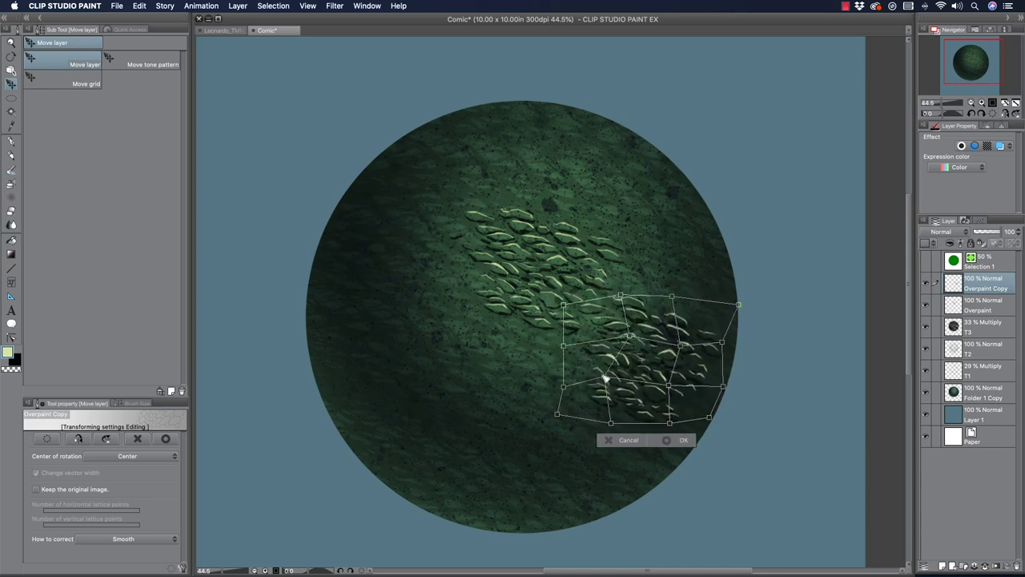
{"action": "left_click_drag", "start_coordinate": [563, 345], "coordinate": [553, 337]}
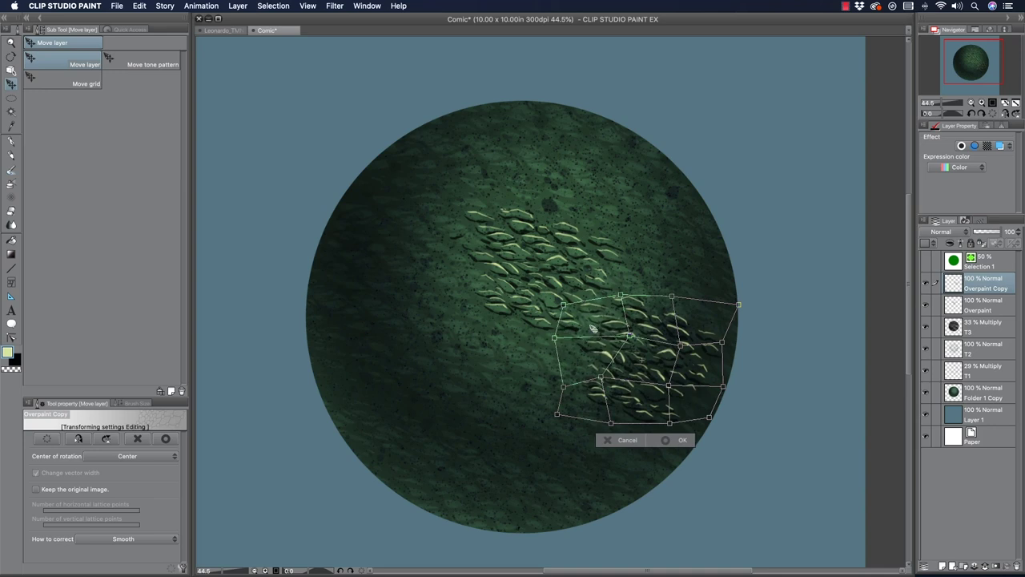
{"action": "left_click_drag", "start_coordinate": [630, 337], "coordinate": [619, 332]}
{"action": "left_click_drag", "start_coordinate": [620, 295], "coordinate": [663, 288]}
{"action": "left_click_drag", "start_coordinate": [738, 305], "coordinate": [719, 303]}
{"action": "key", "text": "Return"}
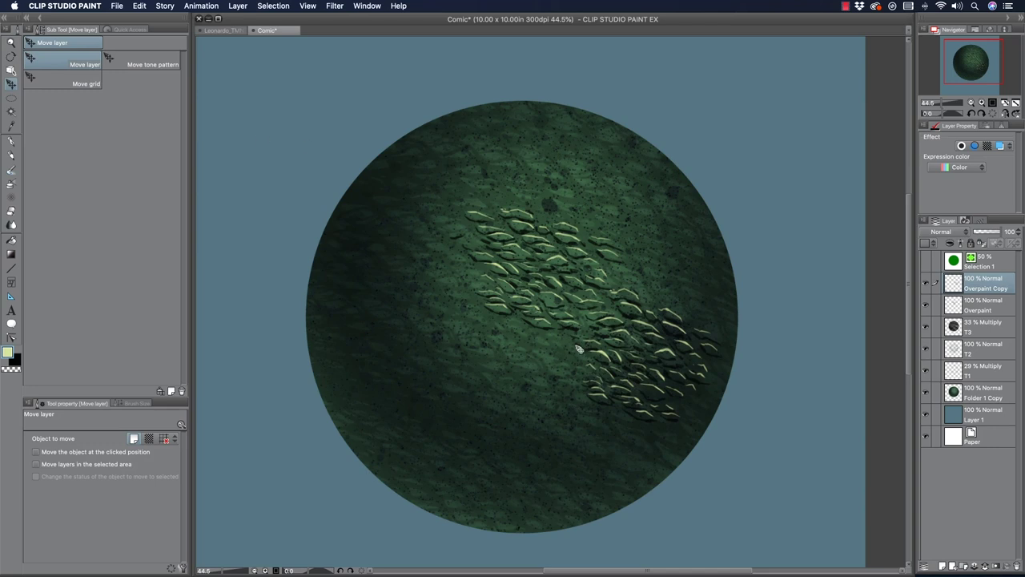
Step: Place another copy of the scale patch on the sphere's upper right and mesh-transform it to narrow toward the rim
{"action": "key", "text": "super+v"}
{"action": "left_click_drag", "start_coordinate": [614, 362], "coordinate": [624, 238]}
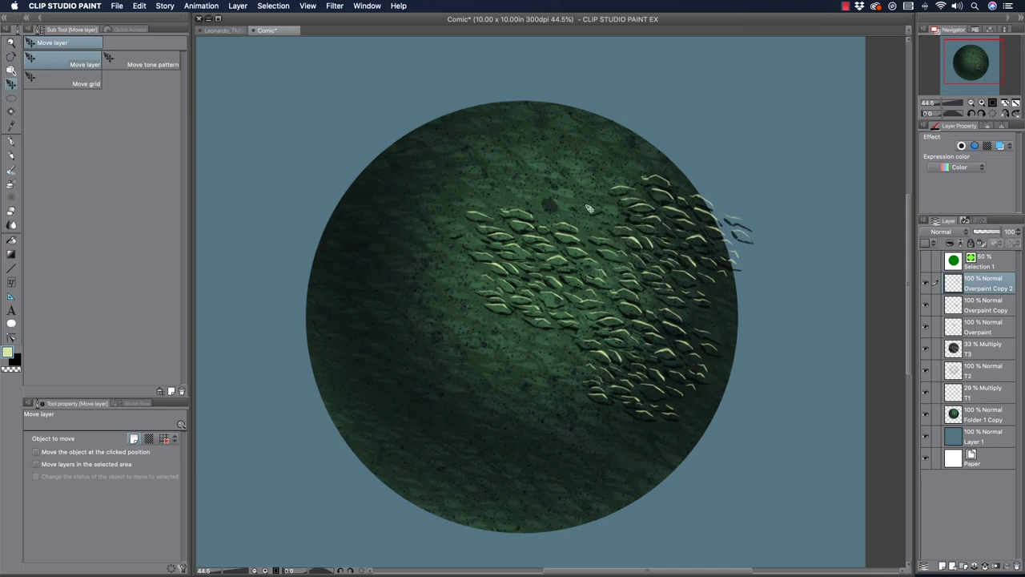
{"action": "left_click", "coordinate": [140, 7]}
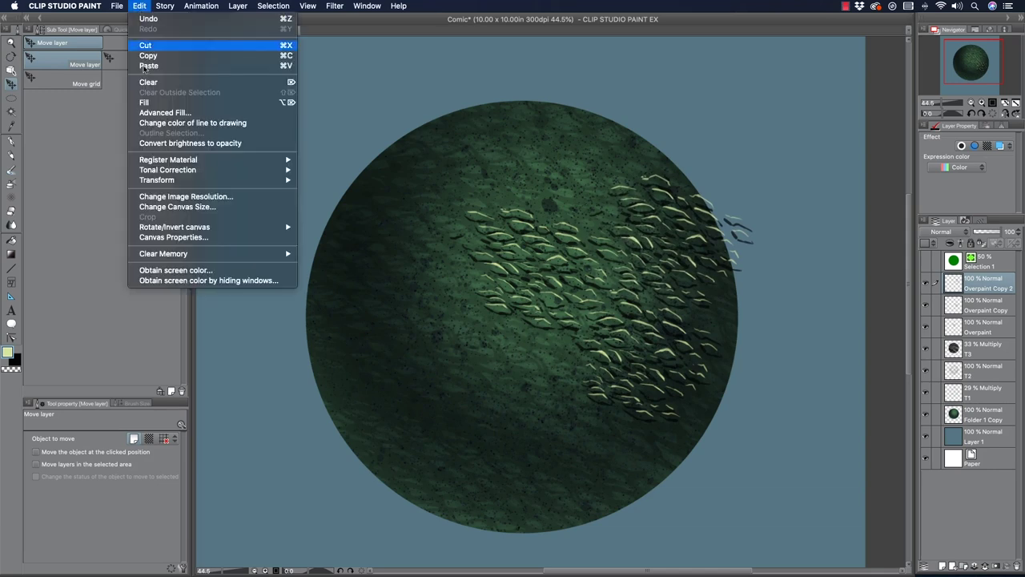
{"action": "mouse_move", "coordinate": [159, 181]}
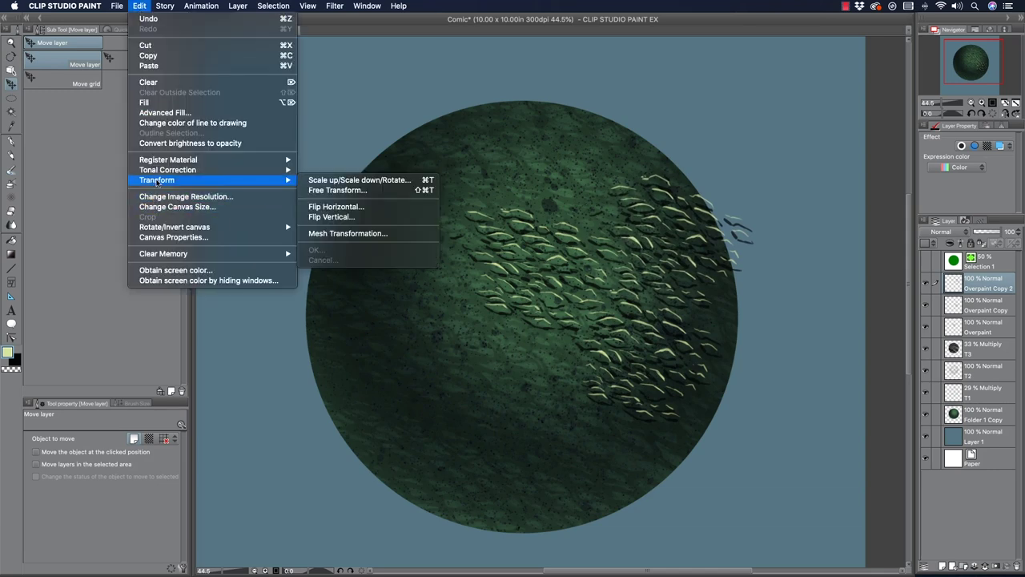
{"action": "left_click", "coordinate": [324, 233]}
{"action": "left_click_drag", "start_coordinate": [757, 222], "coordinate": [686, 224]}
{"action": "left_click_drag", "start_coordinate": [698, 175], "coordinate": [677, 176]}
{"action": "left_click_drag", "start_coordinate": [755, 174], "coordinate": [725, 172]}
{"action": "left_click_drag", "start_coordinate": [699, 263], "coordinate": [684, 262]}
{"action": "left_click_drag", "start_coordinate": [698, 308], "coordinate": [685, 308]}
{"action": "left_click_drag", "start_coordinate": [754, 265], "coordinate": [726, 268]}
{"action": "left_click_drag", "start_coordinate": [753, 310], "coordinate": [735, 309]}
{"action": "left_click_drag", "start_coordinate": [644, 174], "coordinate": [577, 170]}
{"action": "left_click_drag", "start_coordinate": [588, 218], "coordinate": [566, 212]}
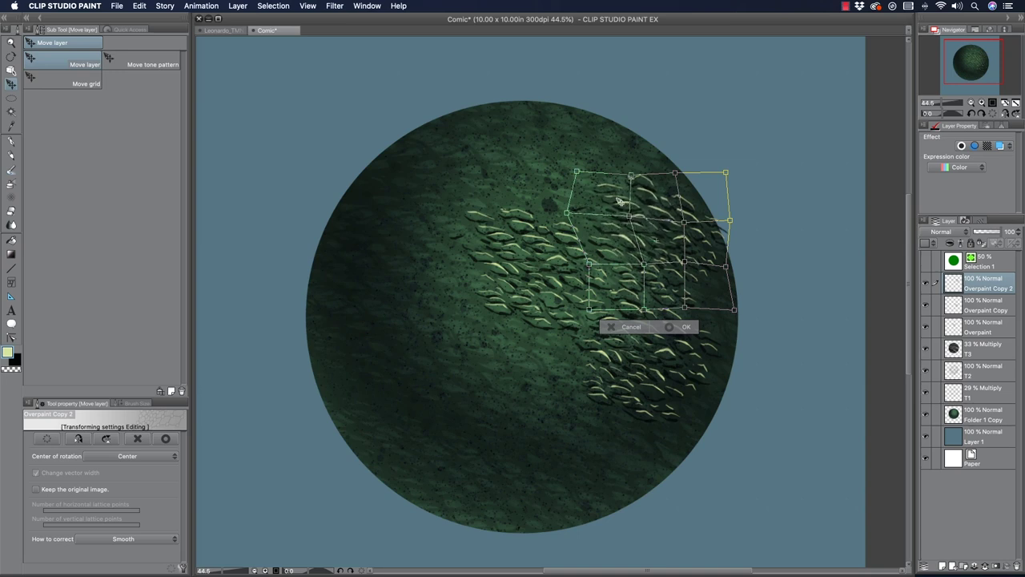
{"action": "key", "text": "Return"}
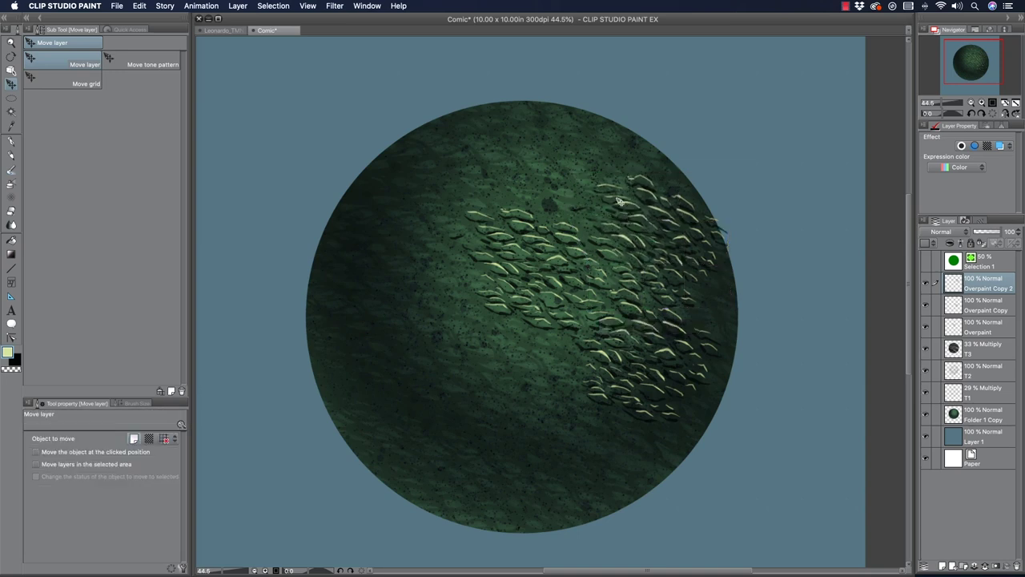
Step: Merge both scale copies down into Overpaint and toggle the layer's visibility to check the result
{"action": "key", "text": "super+e"}
{"action": "key", "text": "super+e"}
{"action": "left_click", "coordinate": [926, 283]}
{"action": "left_click", "coordinate": [926, 283]}
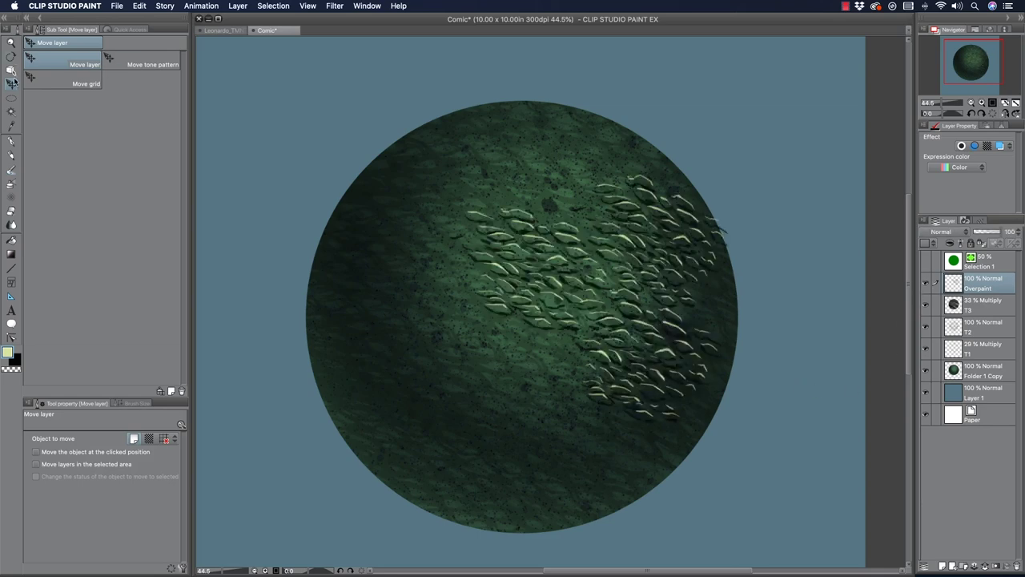
Step: Duplicate the merged scales onto the sphere's lower-left area and merge the copy into Overpaint
{"action": "left_click_drag", "start_coordinate": [594, 288], "coordinate": [460, 416]}
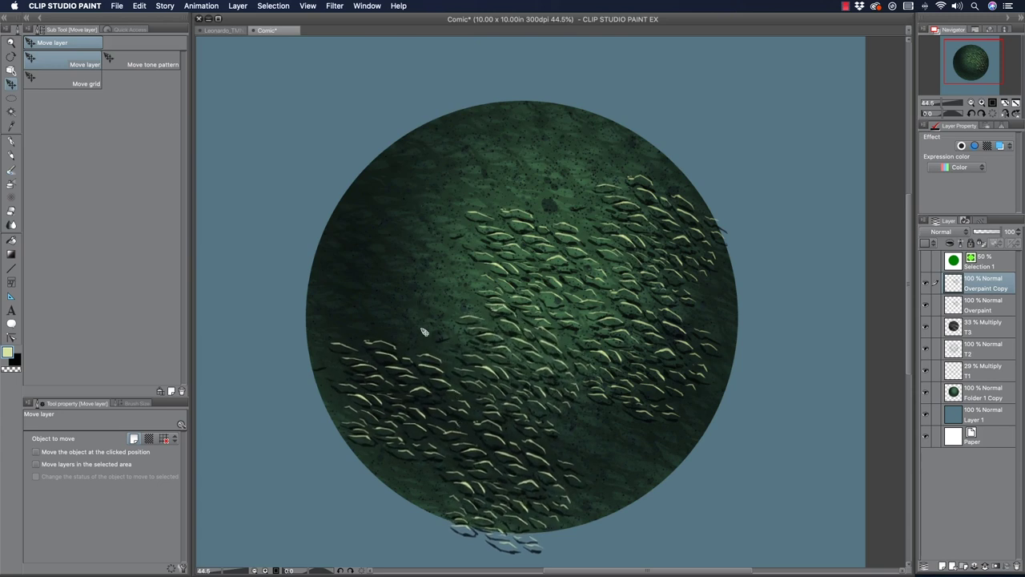
{"action": "left_click_drag", "start_coordinate": [419, 389], "coordinate": [426, 397]}
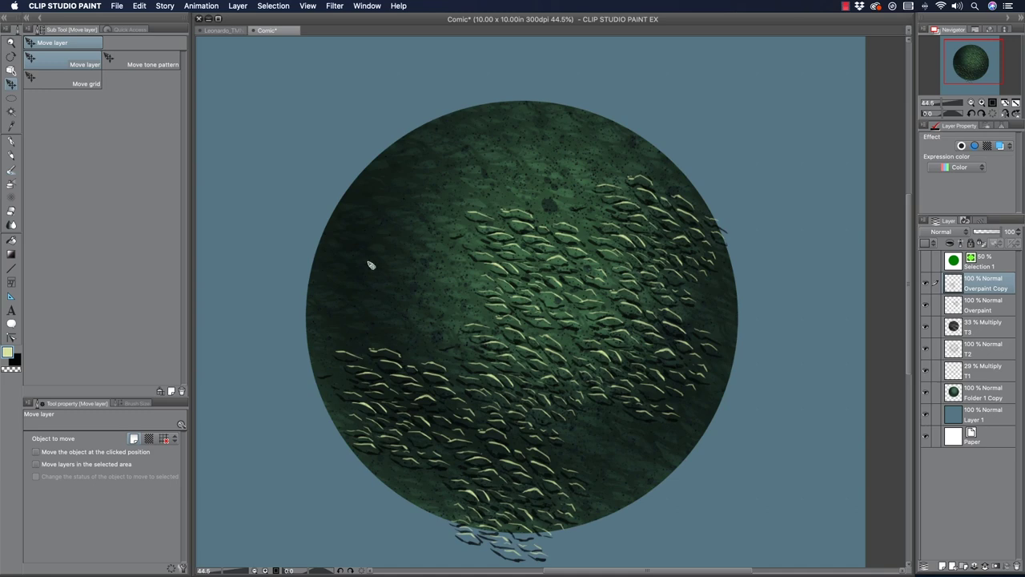
{"action": "key", "text": "super+e"}
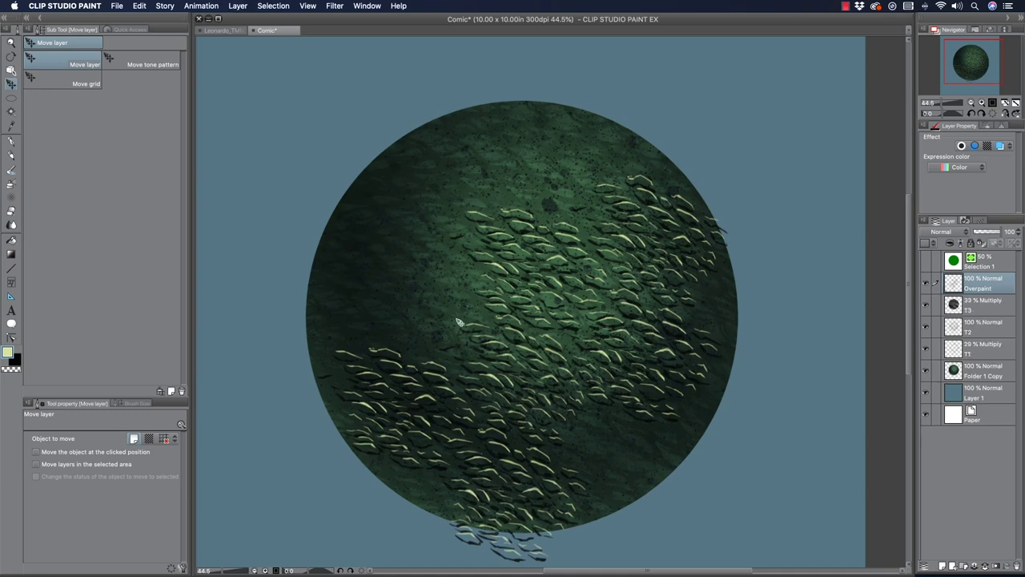
Step: Duplicate the enlarged scale field over the sphere's upper left and again over its lower right, merging each copy into Overpaint
{"action": "left_click_drag", "start_coordinate": [465, 339], "coordinate": [371, 222]}
{"action": "key", "text": "super+e"}
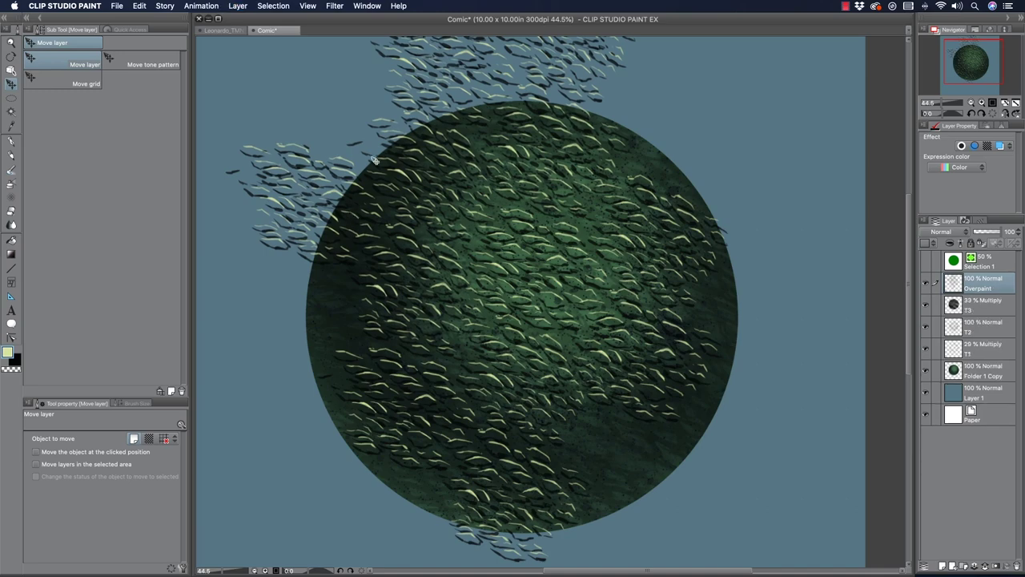
{"action": "key", "text": "super+v"}
{"action": "left_click_drag", "start_coordinate": [376, 239], "coordinate": [589, 416]}
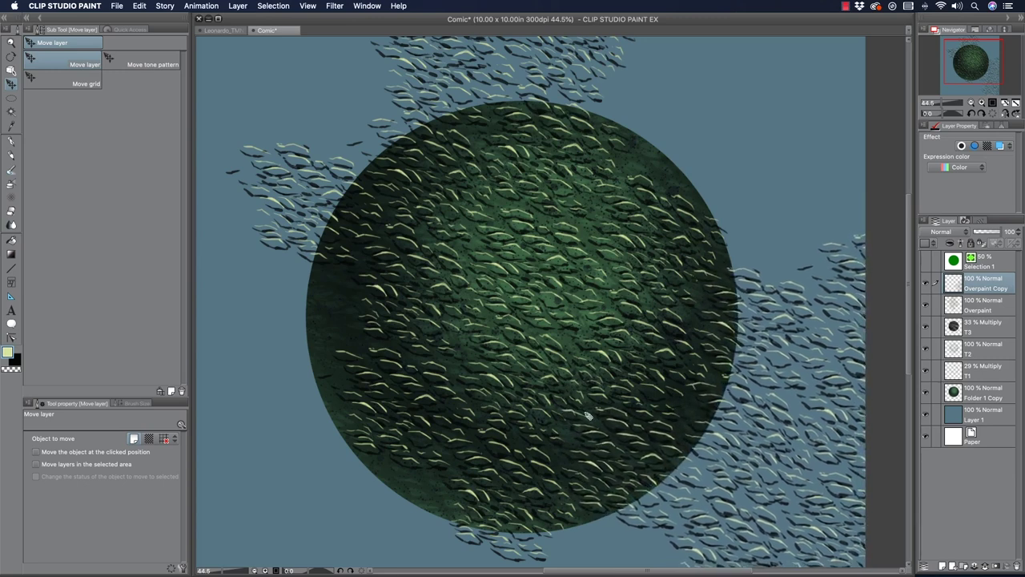
{"action": "key", "text": "super+e"}
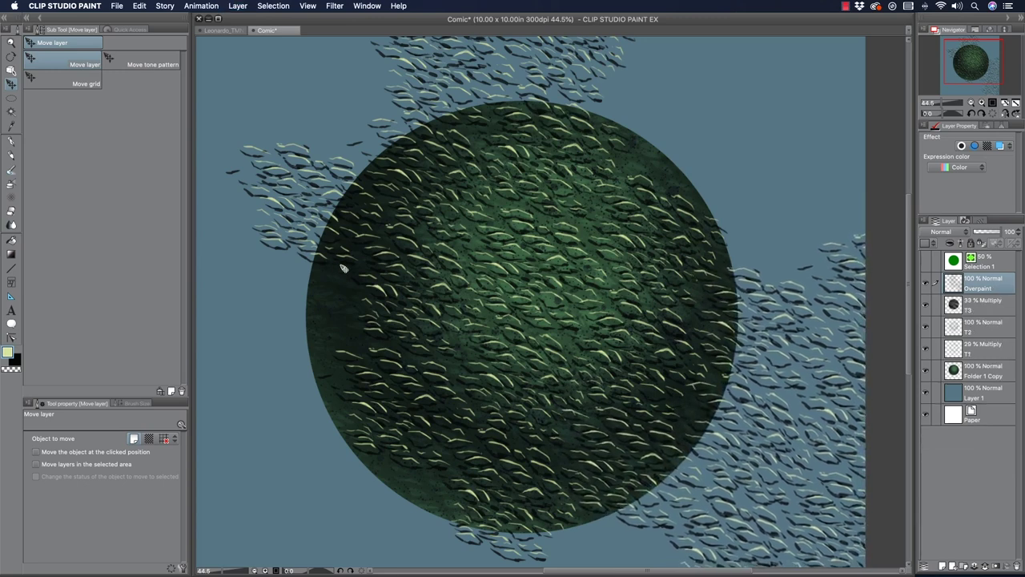
Step: Load the sphere selection from Selection 1, invert it, and delete the Overpaint scales lying outside the sphere
{"action": "left_click", "coordinate": [10, 43]}
{"action": "left_click_drag", "start_coordinate": [441, 251], "coordinate": [372, 205]}
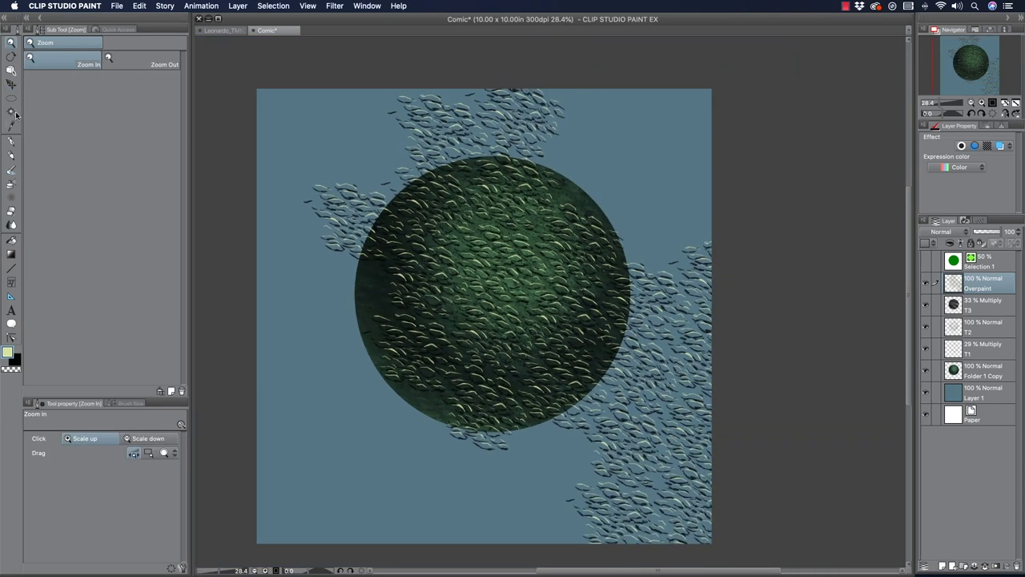
{"action": "left_click", "coordinate": [977, 259]}
{"action": "left_click", "coordinate": [972, 257], "text": "super"}
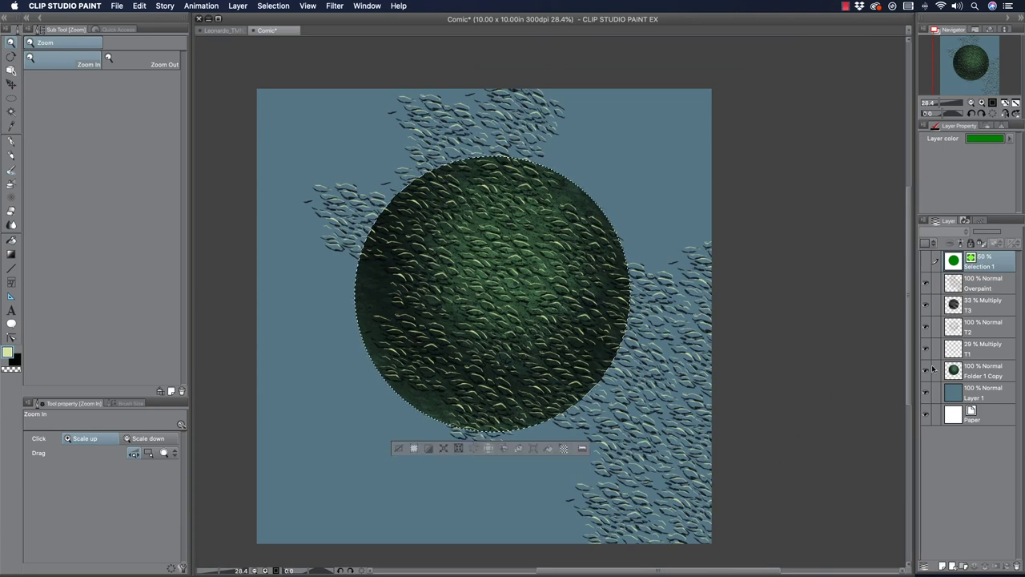
{"action": "key", "text": "super+shift+i"}
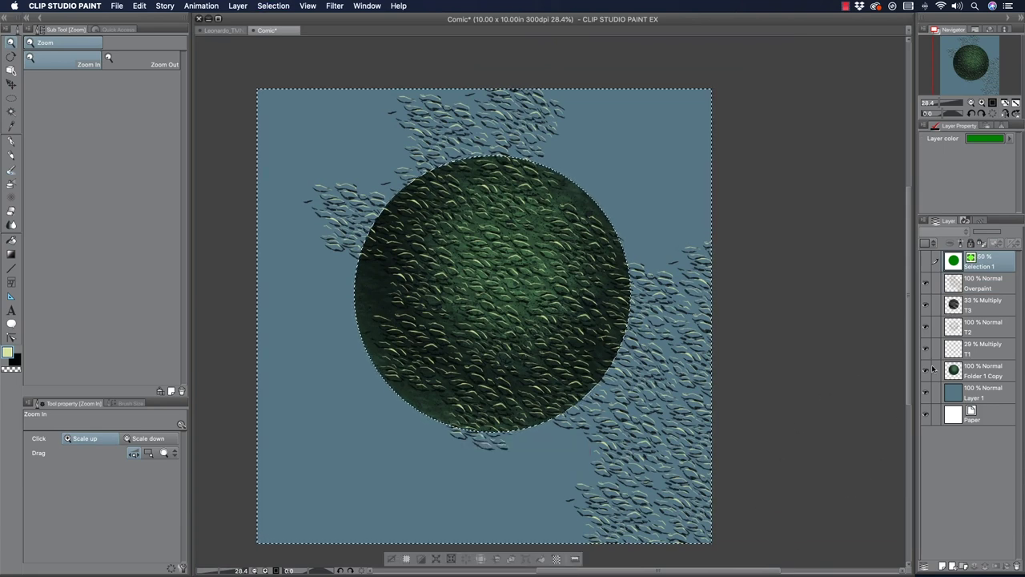
{"action": "left_click", "coordinate": [975, 282]}
{"action": "key", "text": "Delete"}
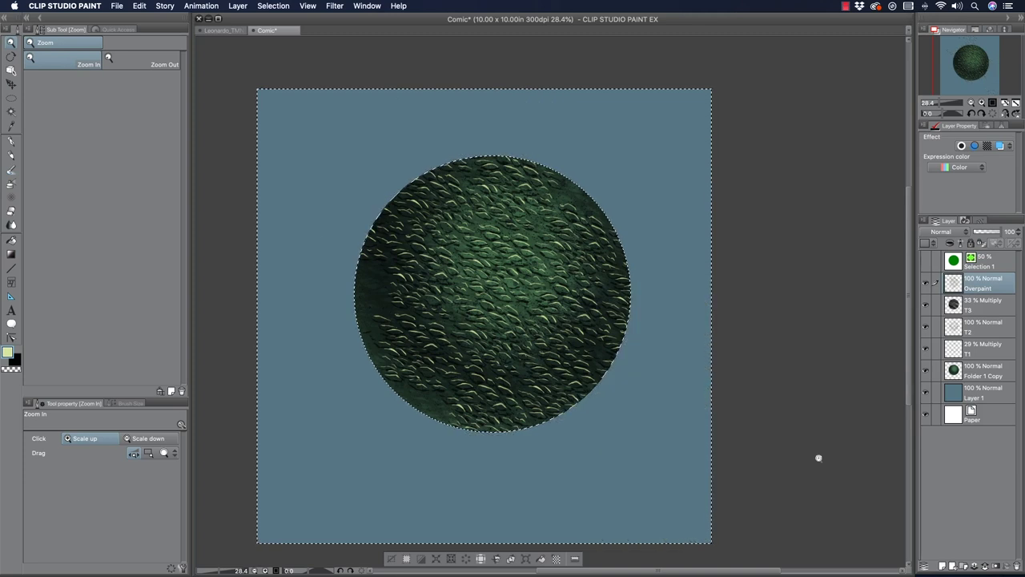
Step: Clear the selection, duplicate the Overpaint scales toward the canvas's left side, and merge the copy into Overpaint
{"action": "key", "text": "super+d"}
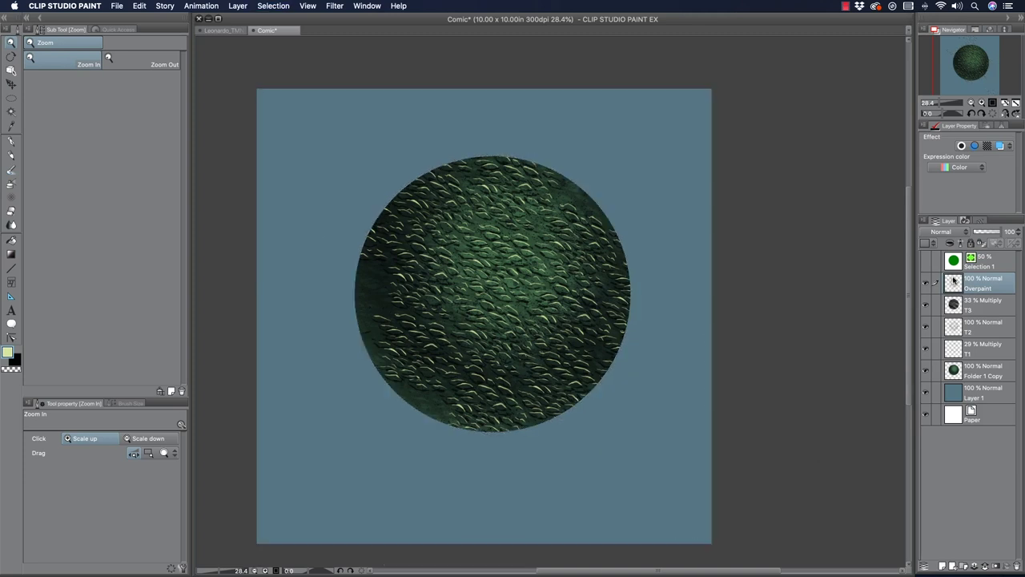
{"action": "left_click", "coordinate": [12, 81]}
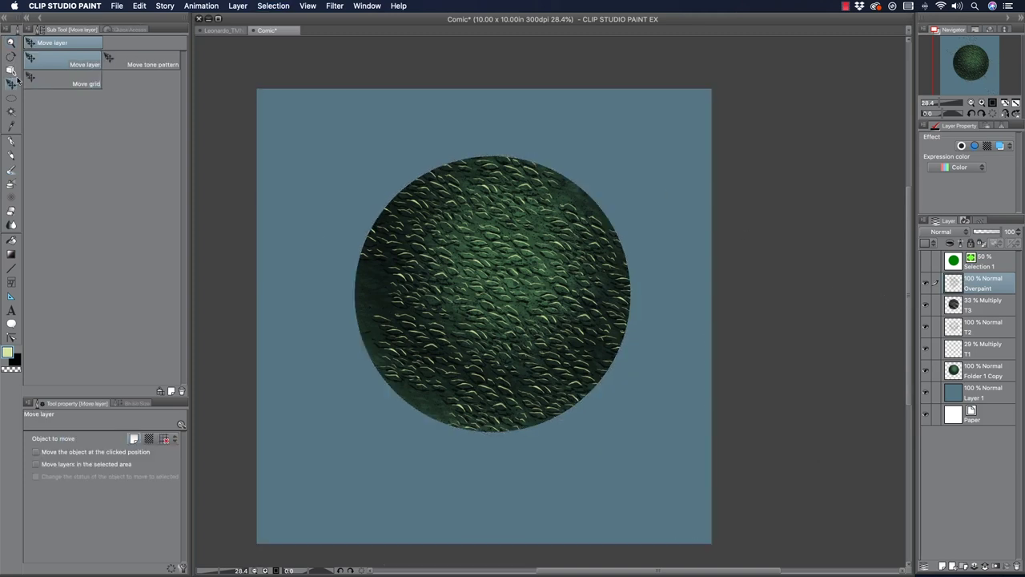
{"action": "left_click_drag", "start_coordinate": [477, 298], "coordinate": [311, 280]}
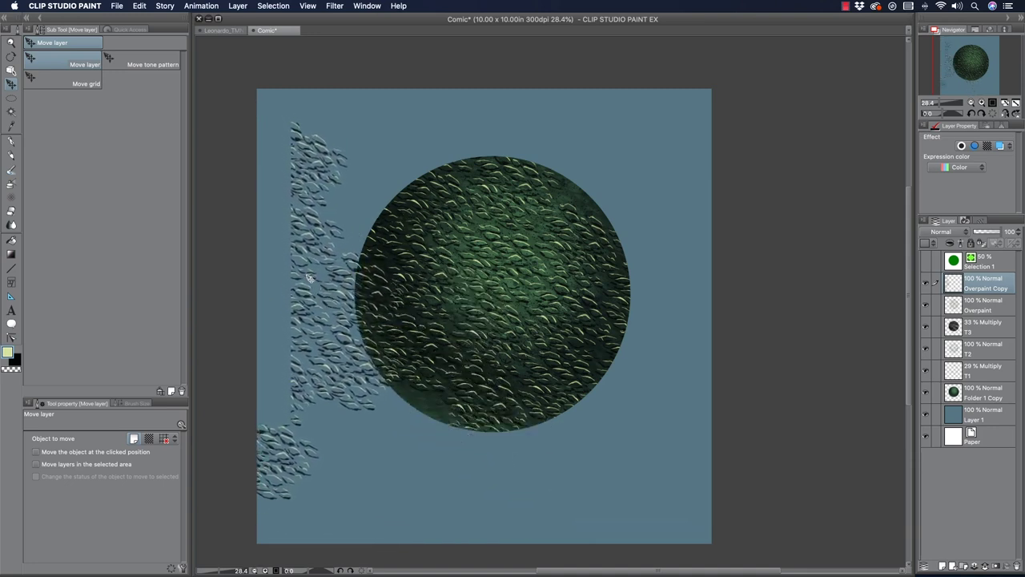
{"action": "key", "text": "super+e"}
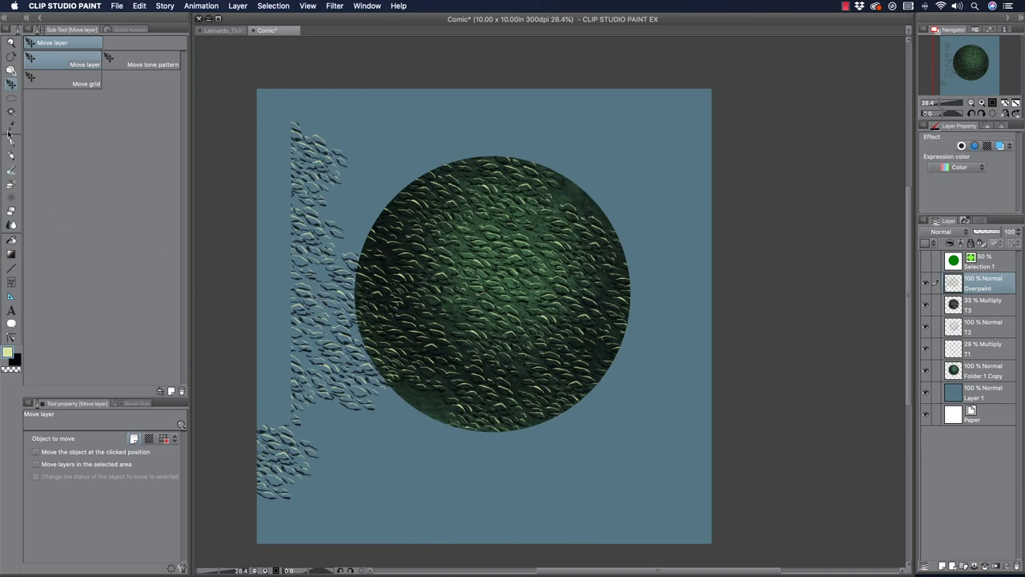
Step: Lasso a patch of spare scales outside the sphere and move it onto the bare area at the sphere's upper right
{"action": "left_click", "coordinate": [11, 98]}
{"action": "left_click", "coordinate": [45, 82]}
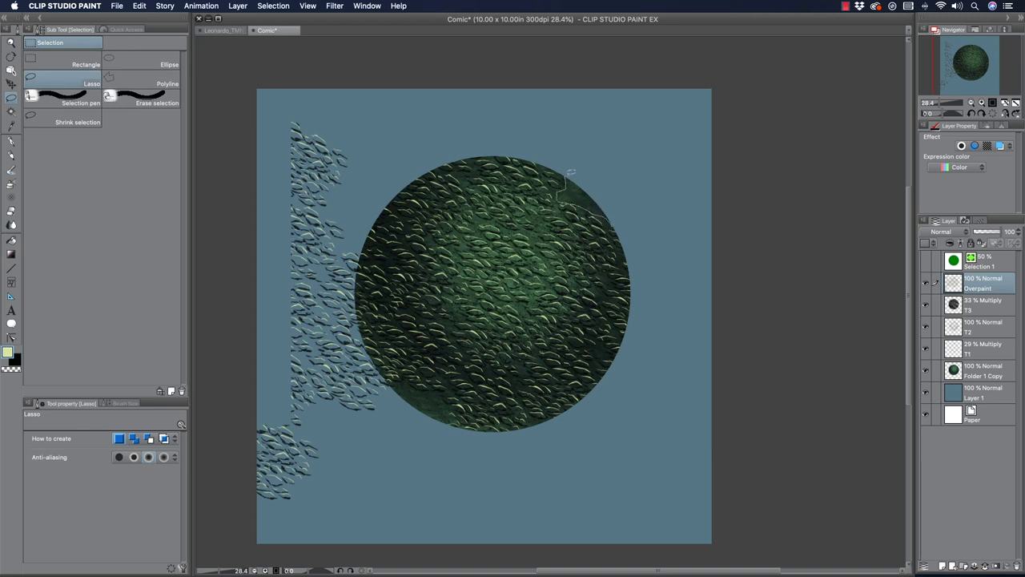
{"action": "left_click_drag", "start_coordinate": [618, 226], "coordinate": [615, 229]}
{"action": "left_click_drag", "start_coordinate": [353, 322], "coordinate": [314, 344]}
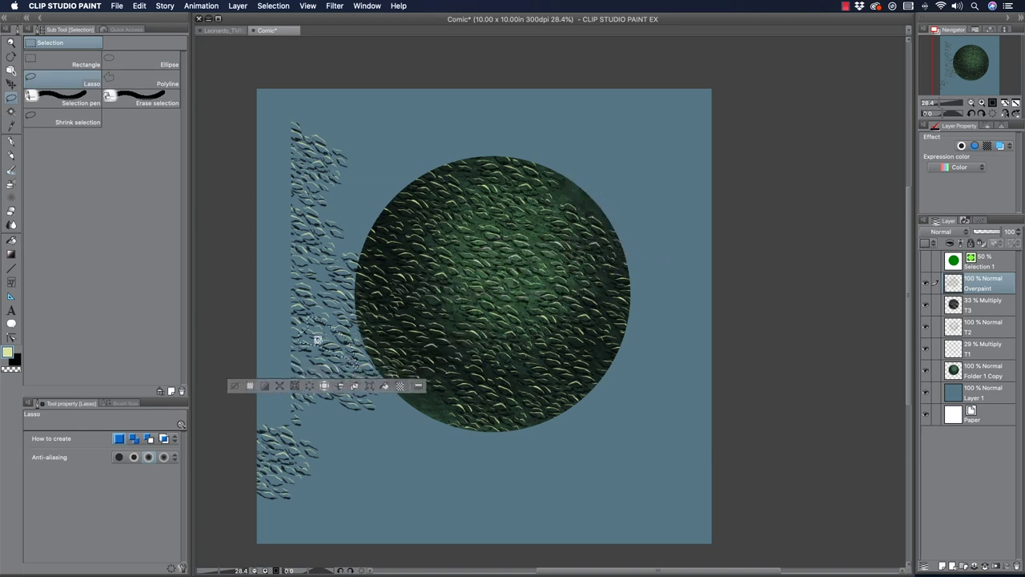
{"action": "left_click", "coordinate": [11, 84]}
{"action": "mouse_move", "coordinate": [306, 345]}
{"action": "left_mouse_down"}
{"action": "mouse_move", "coordinate": [421, 290]}
{"action": "mouse_move", "coordinate": [561, 199]}
{"action": "left_mouse_up"}
{"action": "key", "text": "super+d"}
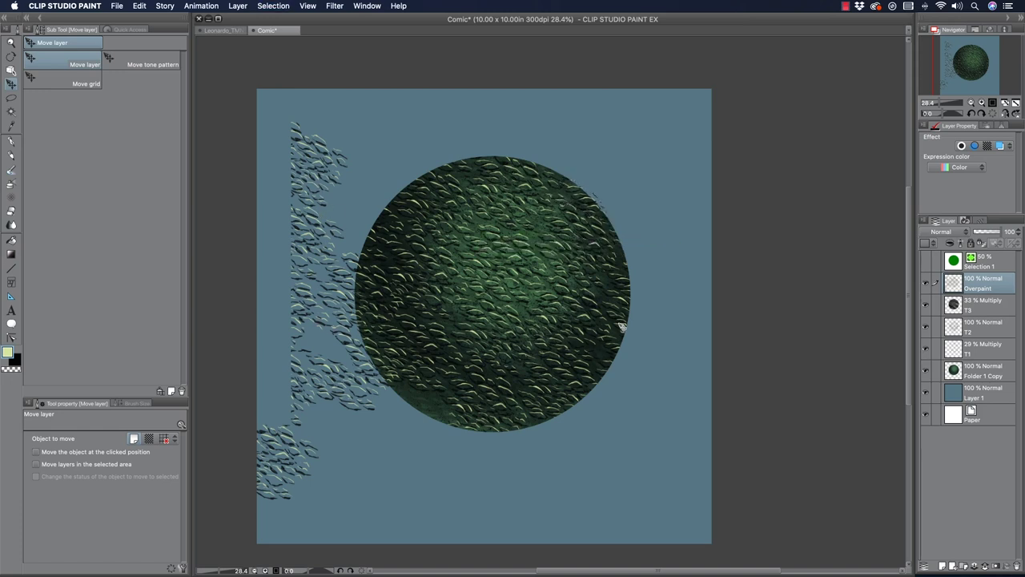
Step: Lasso another patch of spare scales and transform it into place over the bare area at the sphere's lower left
{"action": "left_click", "coordinate": [11, 97]}
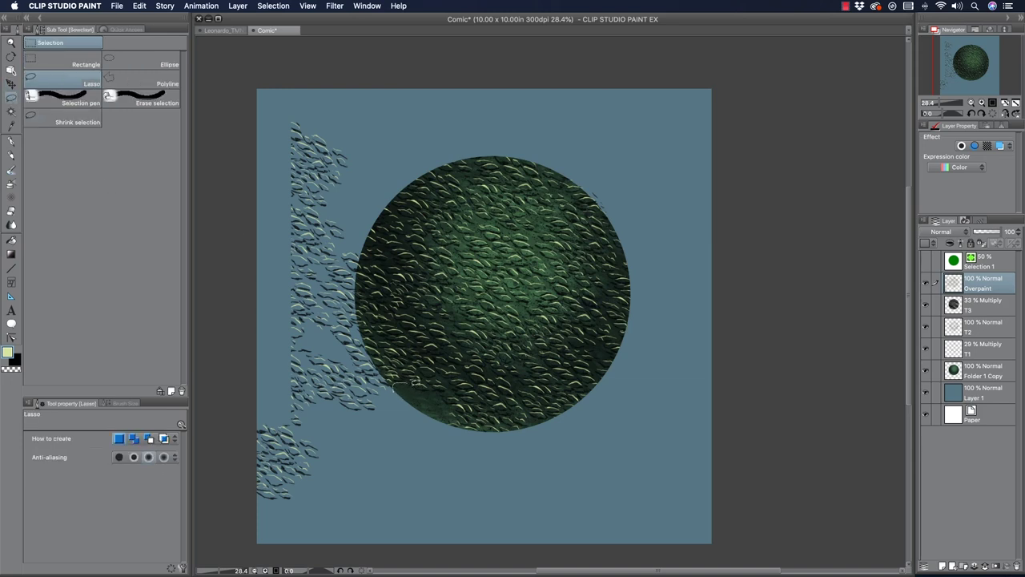
{"action": "mouse_move", "coordinate": [425, 411]}
{"action": "left_mouse_down"}
{"action": "mouse_move", "coordinate": [392, 386]}
{"action": "mouse_move", "coordinate": [371, 398]}
{"action": "mouse_move", "coordinate": [324, 382]}
{"action": "left_mouse_up"}
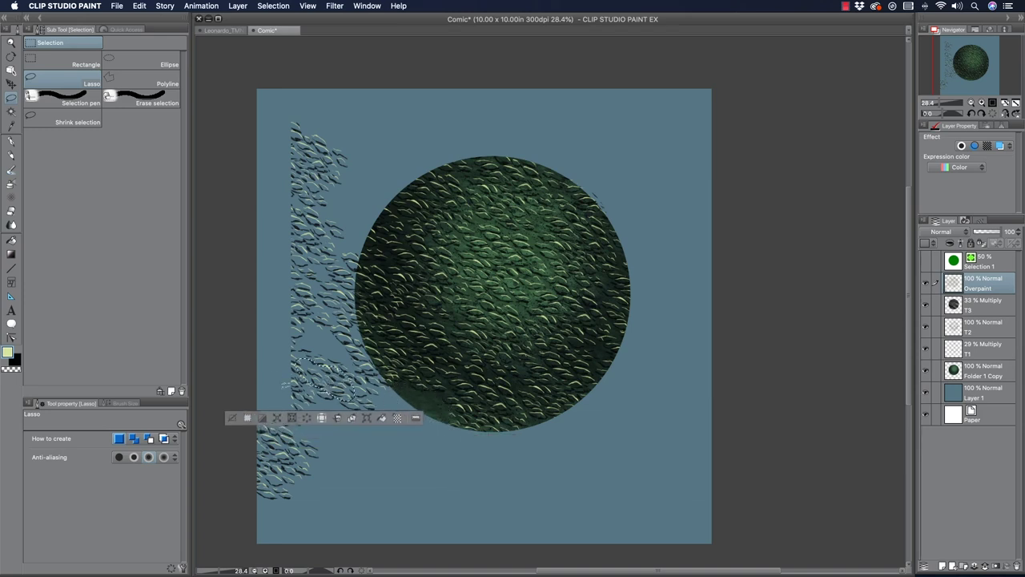
{"action": "left_click", "coordinate": [366, 418]}
{"action": "left_click_drag", "start_coordinate": [312, 372], "coordinate": [409, 391]}
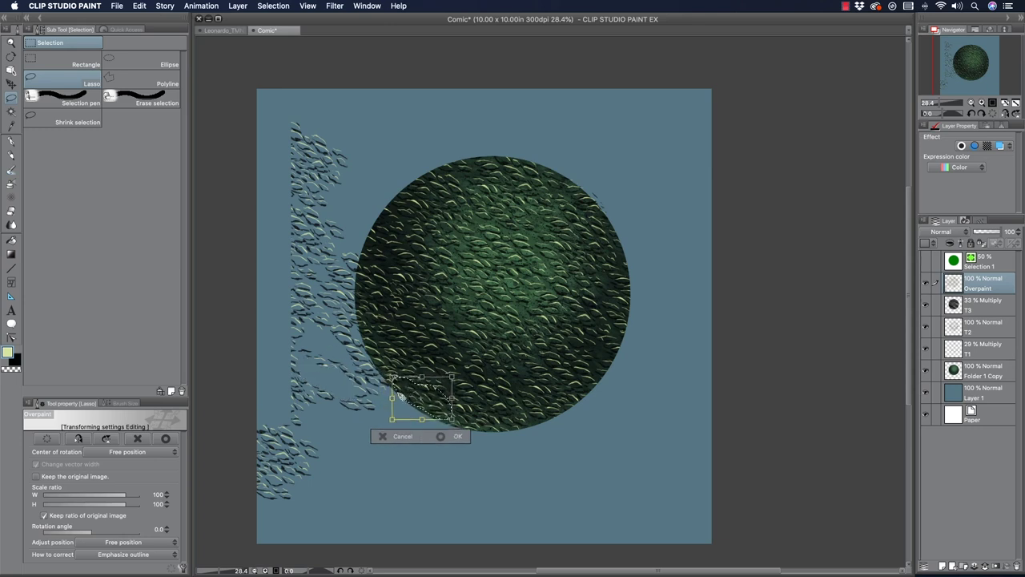
{"action": "key", "text": "Return"}
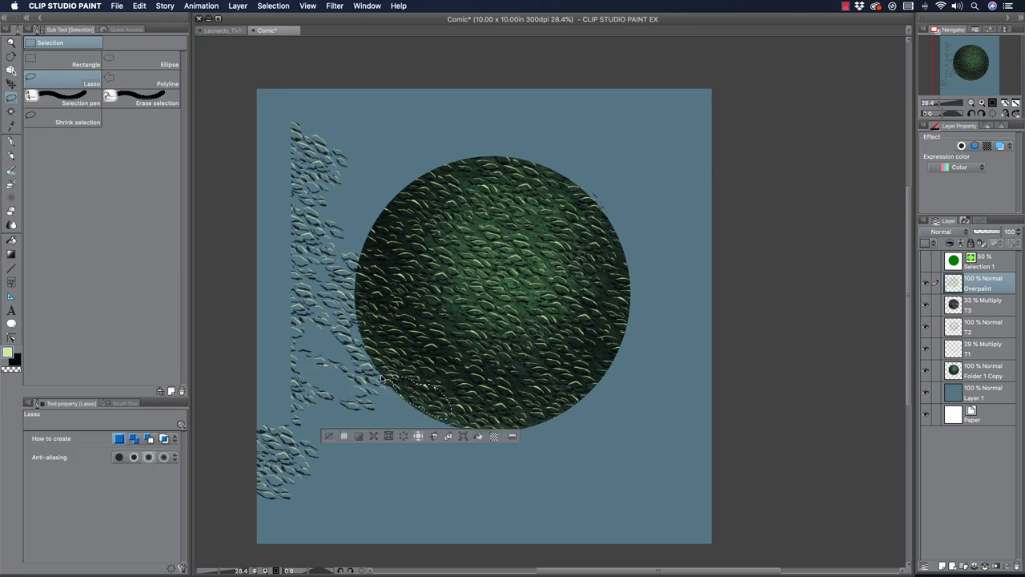
{"action": "left_click", "coordinate": [332, 437]}
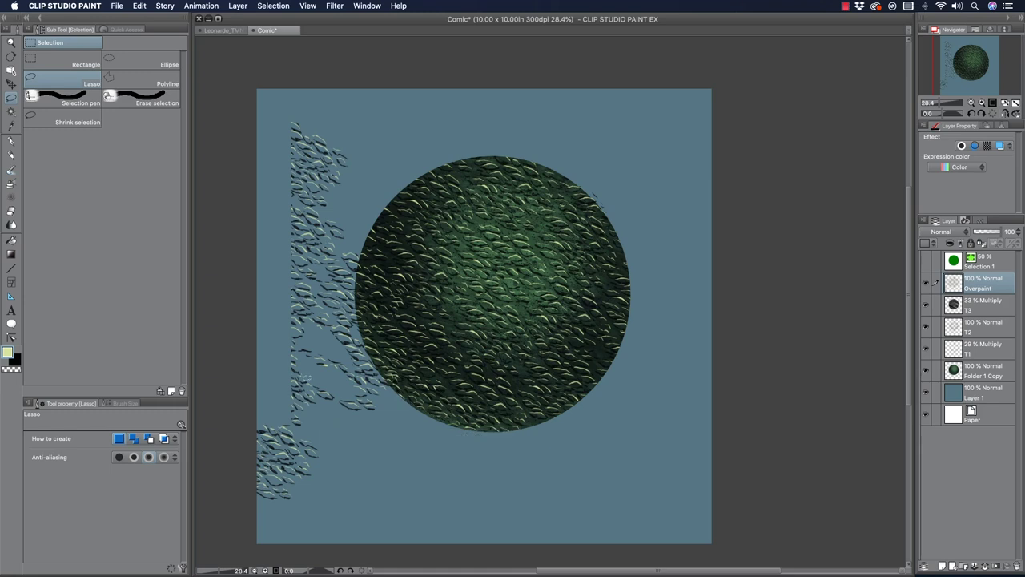
Step: Load the sphere selection from Selection 1, invert it, delete the Overpaint scales outside the sphere, and deselect
{"action": "left_click", "coordinate": [972, 259]}
{"action": "left_click", "coordinate": [970, 258]}
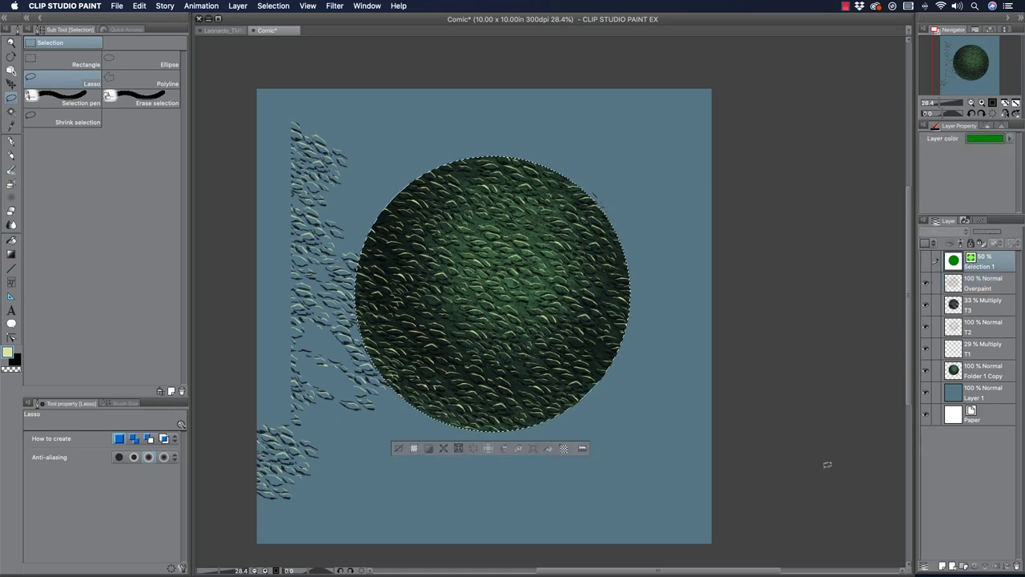
{"action": "key", "text": "super+shift+i"}
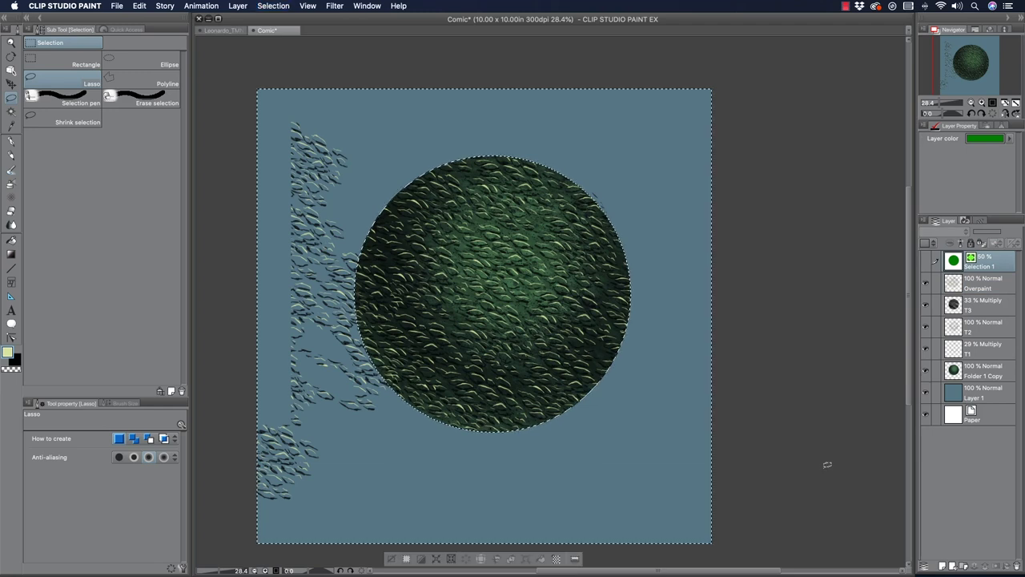
{"action": "left_click", "coordinate": [966, 289]}
{"action": "key", "text": "Delete"}
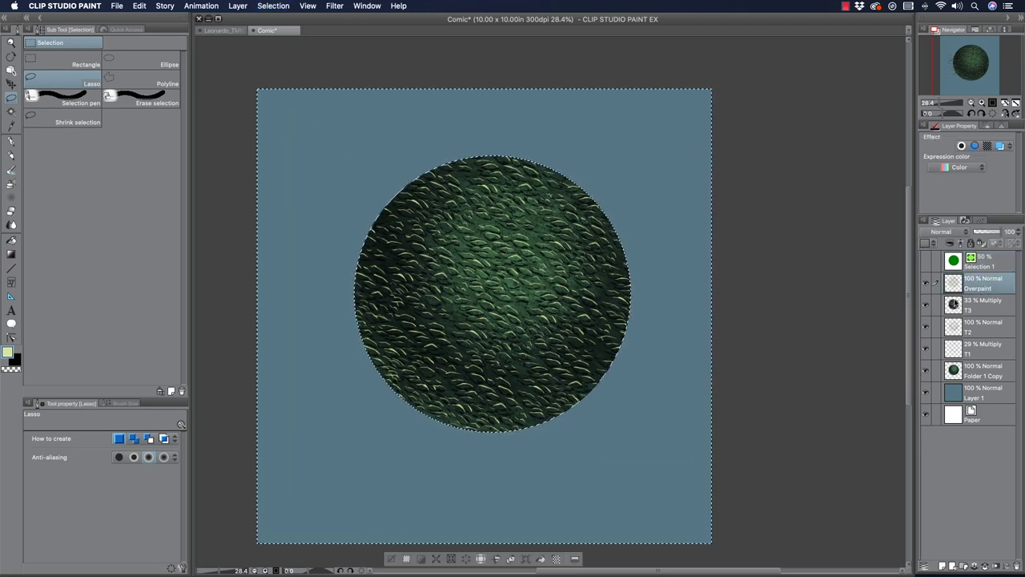
{"action": "key", "text": "super+d"}
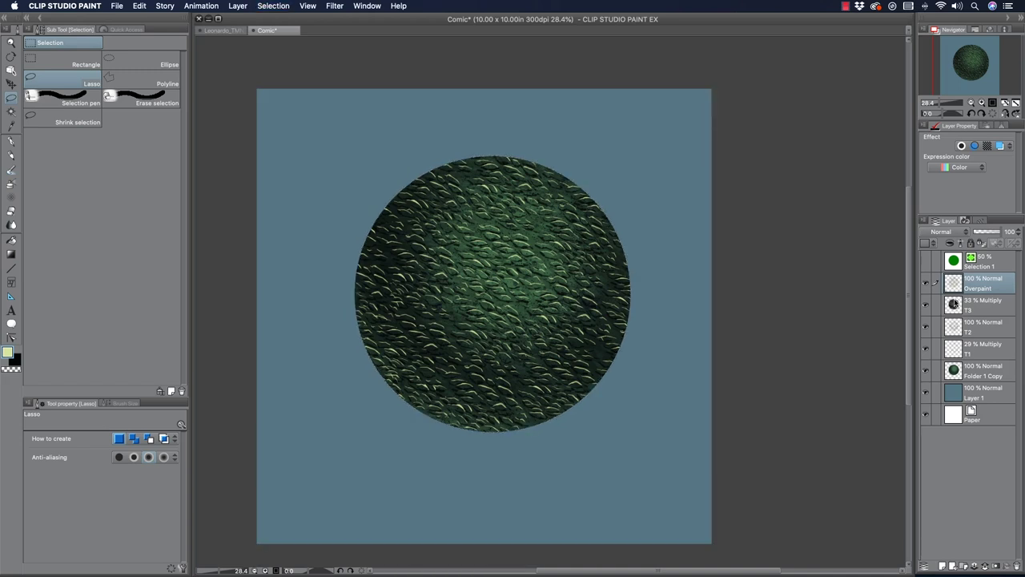
Step: Move the scales inside the sphere selection onto a new pasted Overpaint Copy layer and delete the emptied Overpaint layer
{"action": "key", "text": "super+z"}
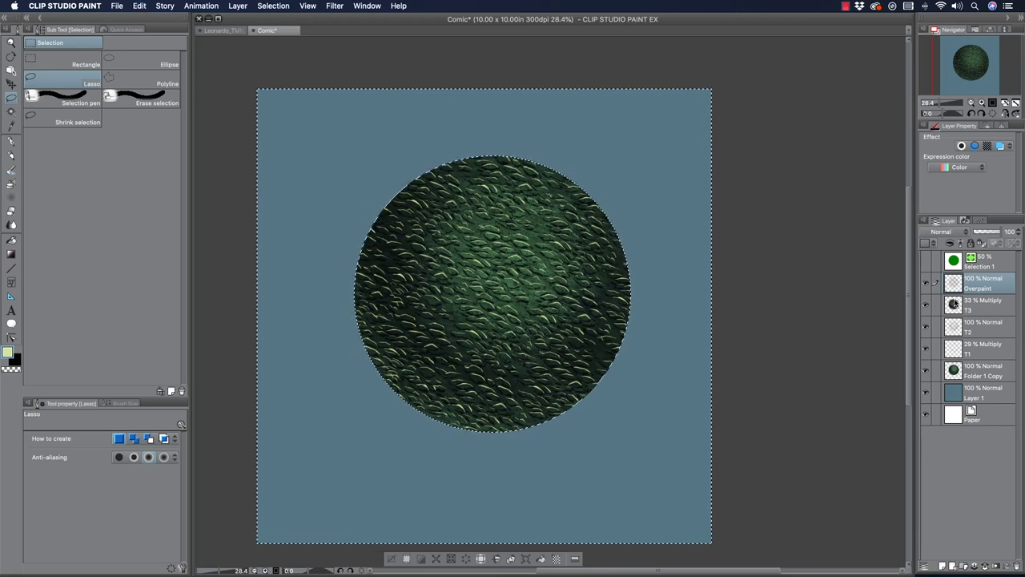
{"action": "key", "text": "super+shift+i"}
{"action": "key", "text": "Delete"}
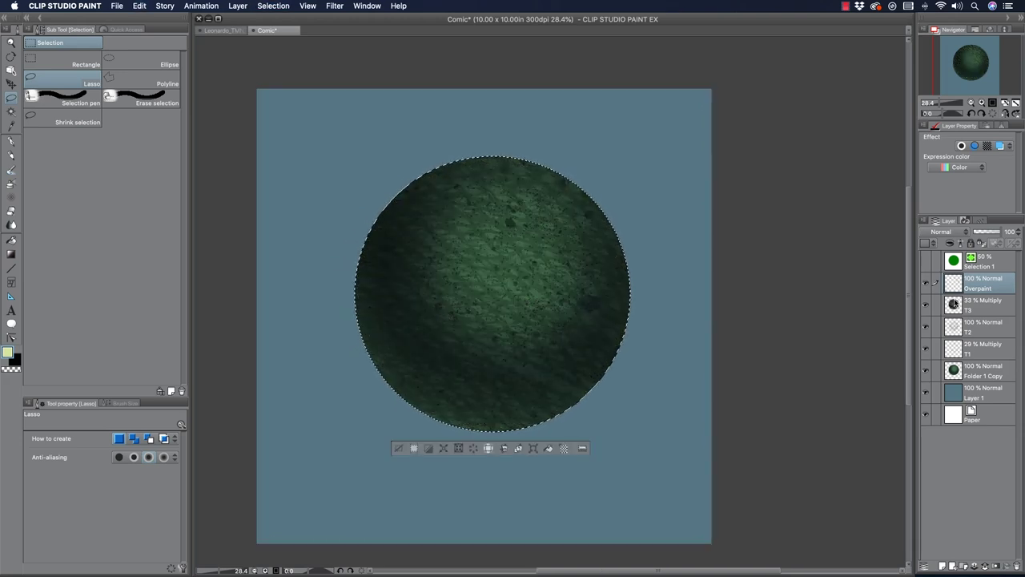
{"action": "key", "text": "super+v"}
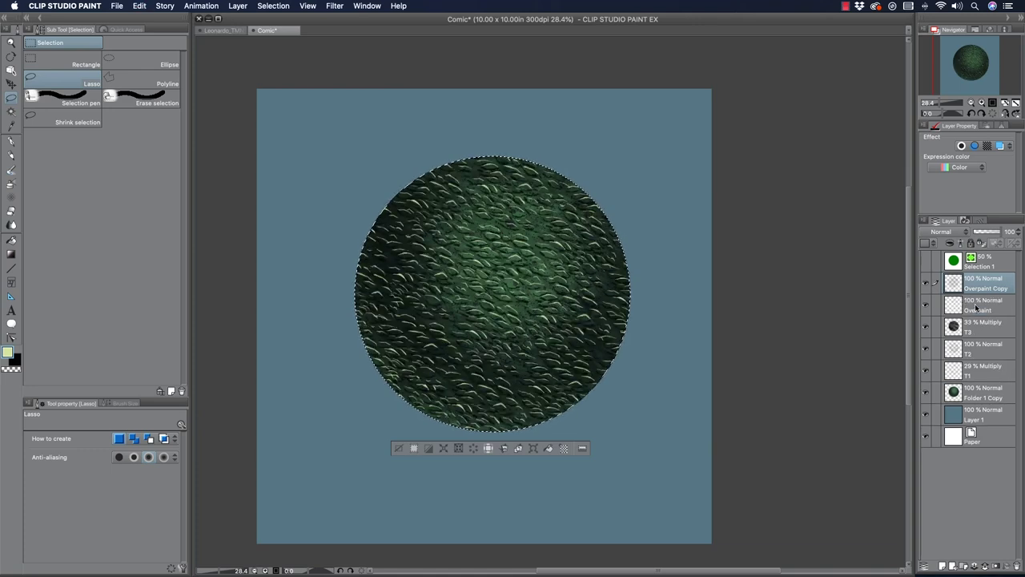
{"action": "left_click", "coordinate": [975, 308]}
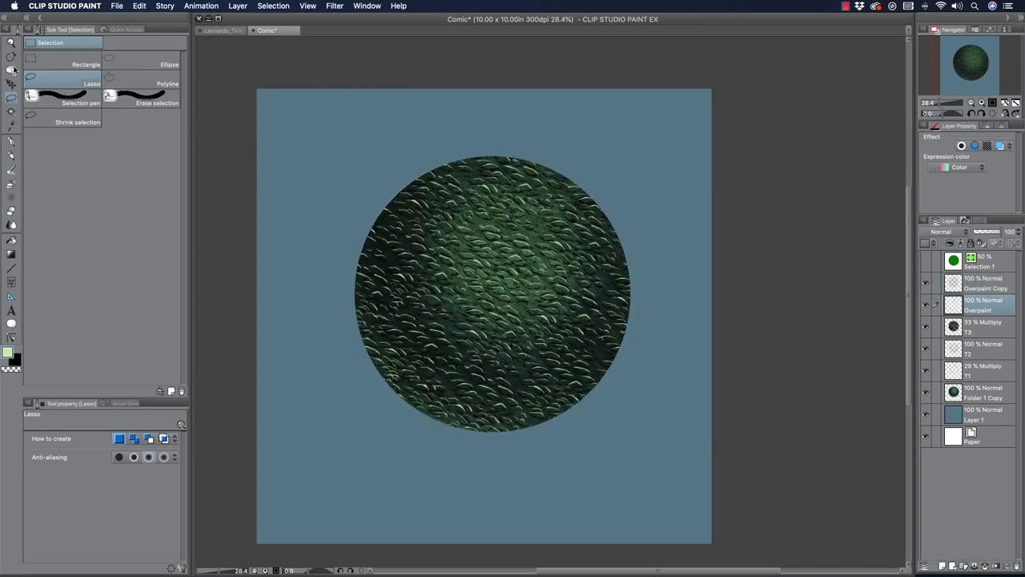
{"action": "left_click", "coordinate": [12, 70]}
{"action": "left_click_drag", "start_coordinate": [521, 241], "coordinate": [433, 218]}
{"action": "left_click_drag", "start_coordinate": [980, 310], "coordinate": [1017, 566]}
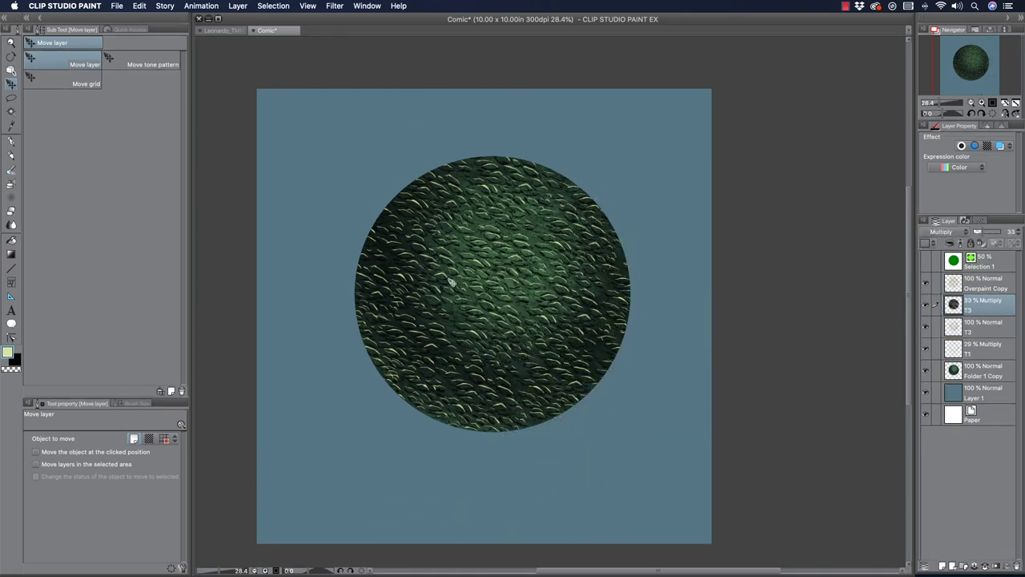
Step: Try the Overpaint Copy layer at about half opacity and restore it to 100%
{"action": "left_click", "coordinate": [11, 43]}
{"action": "left_click_drag", "start_coordinate": [461, 265], "coordinate": [500, 267]}
{"action": "left_click_drag", "start_coordinate": [461, 305], "coordinate": [417, 268]}
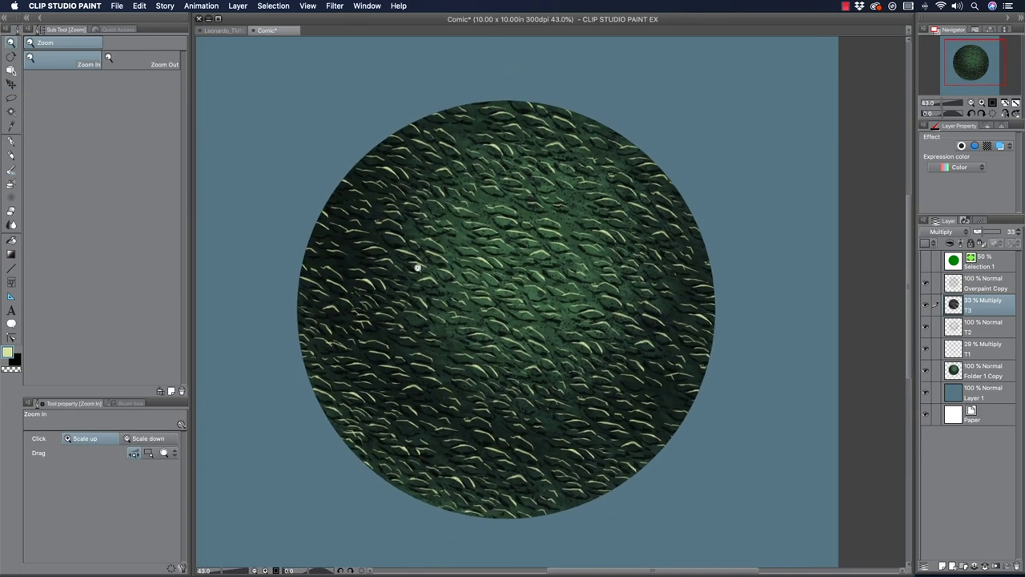
{"action": "left_click", "coordinate": [977, 289]}
{"action": "mouse_move", "coordinate": [1001, 232]}
{"action": "left_mouse_down"}
{"action": "mouse_move", "coordinate": [992, 232]}
{"action": "mouse_move", "coordinate": [1000, 230]}
{"action": "left_mouse_up"}
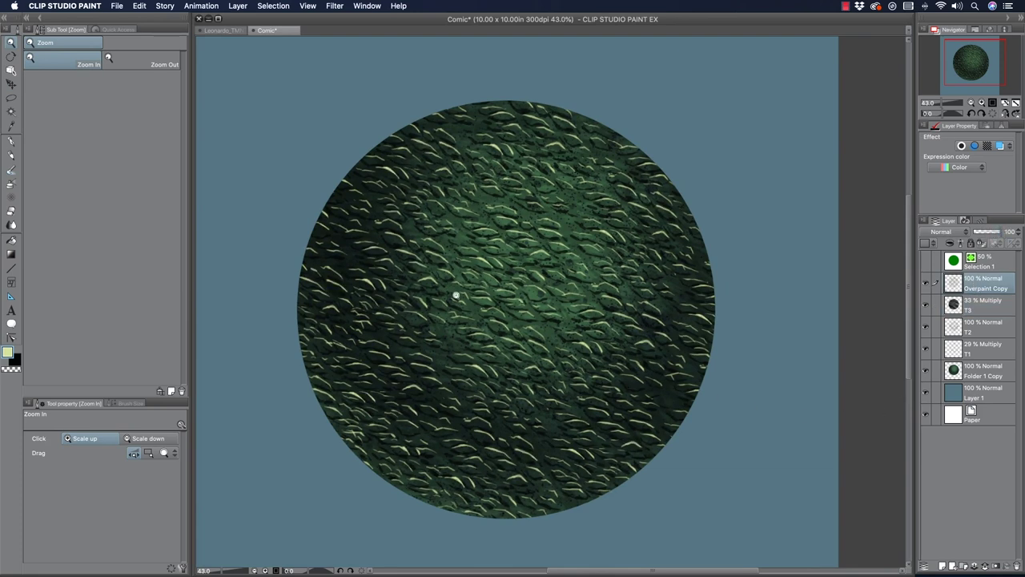
{"action": "left_click_drag", "start_coordinate": [466, 299], "coordinate": [405, 257]}
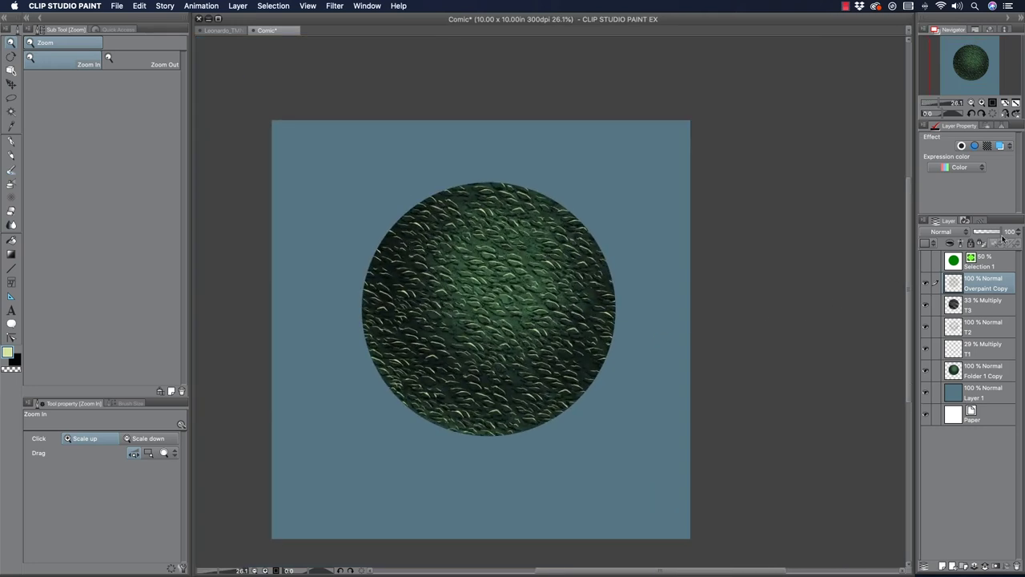
{"action": "left_click_drag", "start_coordinate": [996, 232], "coordinate": [992, 233]}
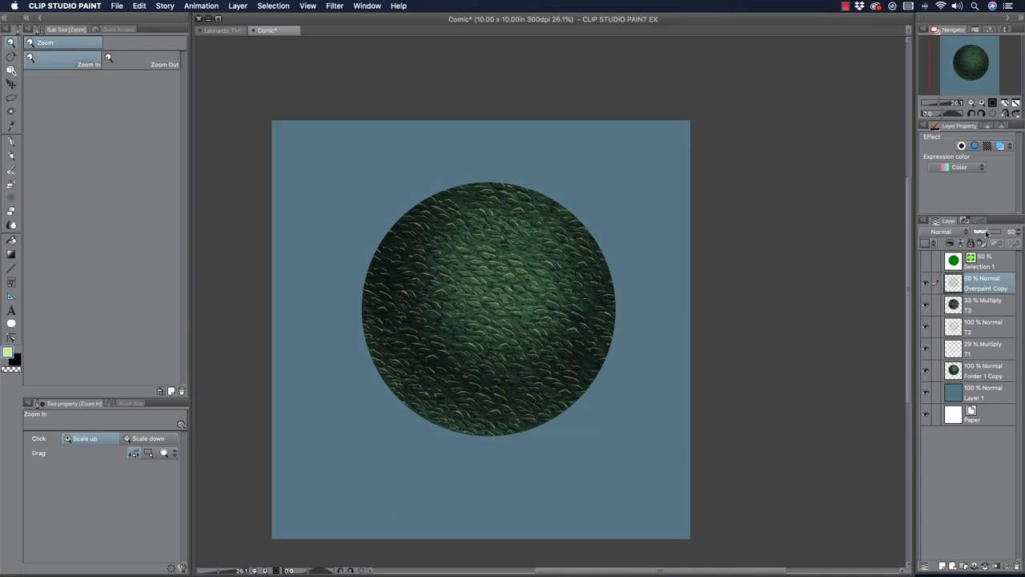
{"action": "left_click_drag", "start_coordinate": [986, 233], "coordinate": [1015, 234]}
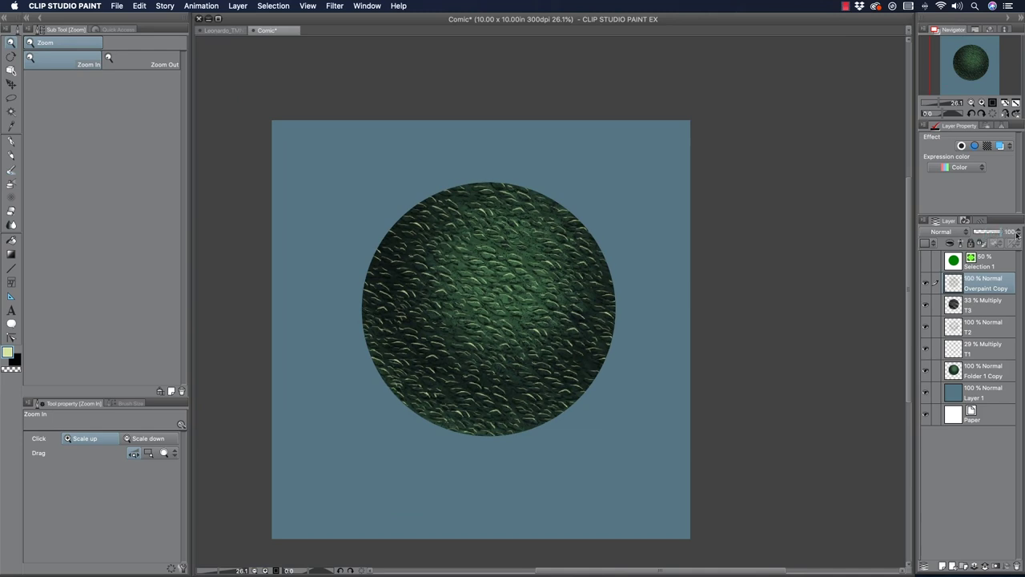
Step: Duplicate the Overpaint Copy layer and hide the original
{"action": "left_click_drag", "start_coordinate": [976, 286], "coordinate": [943, 565]}
{"action": "left_click", "coordinate": [925, 306]}
{"action": "left_click", "coordinate": [394, 246]}
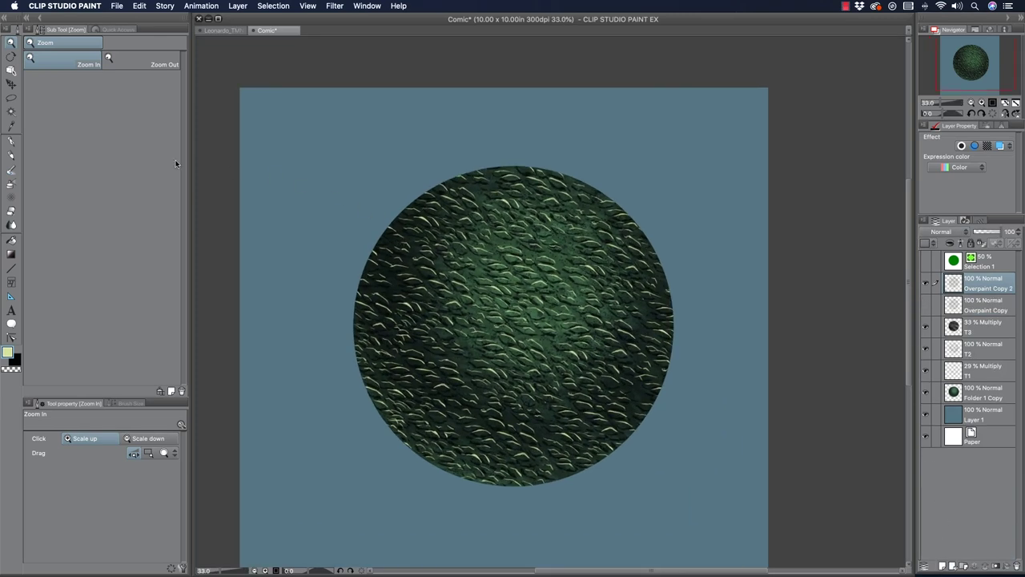
{"action": "left_click", "coordinate": [11, 185]}
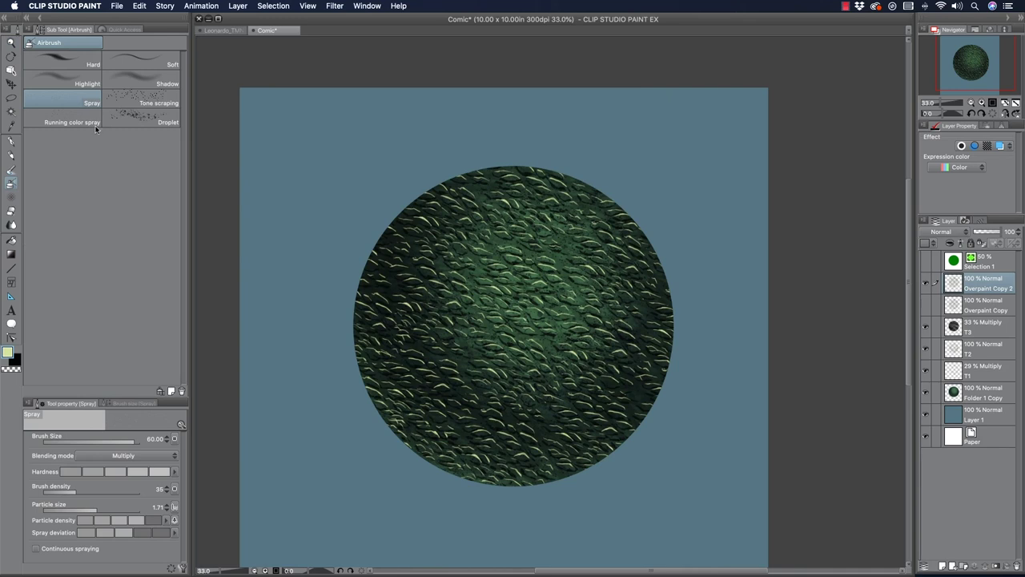
{"action": "left_click", "coordinate": [140, 78]}
{"action": "left_click", "coordinate": [11, 362]}
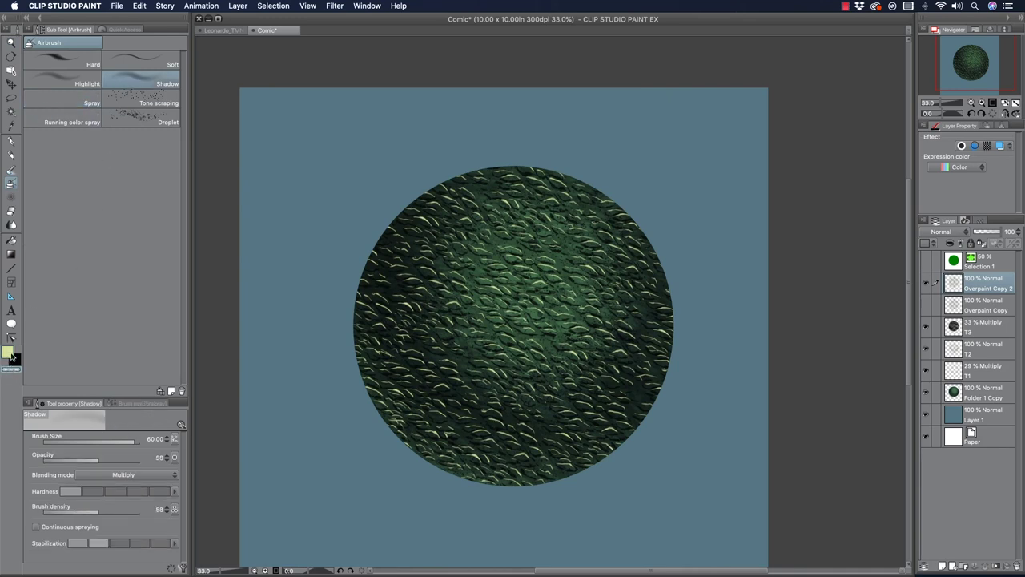
Step: Fade the Overpaint Copy 2 scales in the sphere's shadowed left and lower areas using the Soft eraser at size 40
{"action": "left_click", "coordinate": [12, 208]}
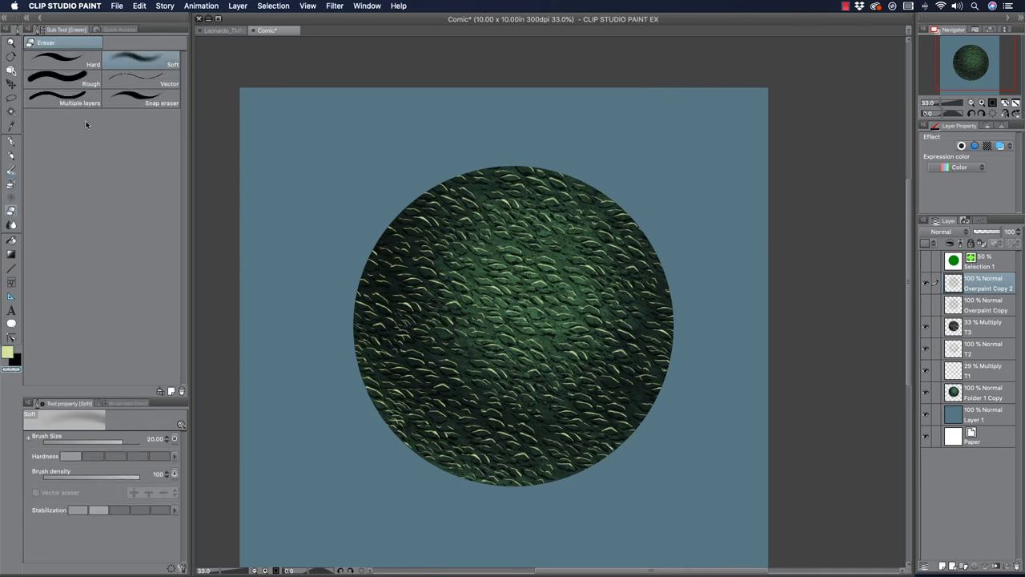
{"action": "left_click", "coordinate": [12, 359]}
{"action": "key", "text": "]"}
{"action": "key", "text": "]"}
{"action": "key", "text": "]"}
{"action": "key", "text": "]"}
{"action": "key", "text": "bracketleft"}
{"action": "key", "text": "bracketleft"}
{"action": "key", "text": "bracketright"}
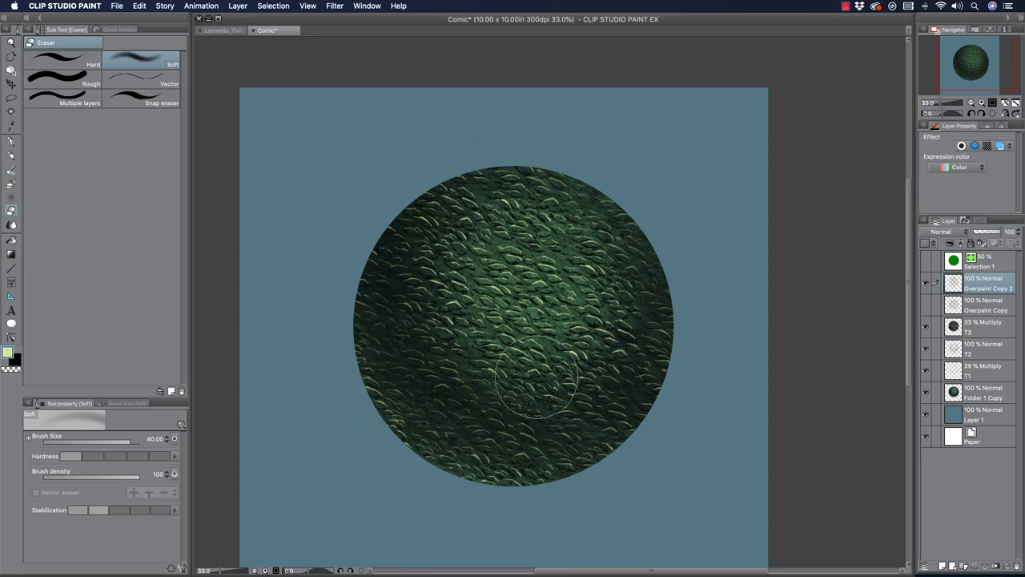
Step: Try the Multiply blending mode on Overpaint Copy 2 and return it to Normal
{"action": "left_click", "coordinate": [937, 232]}
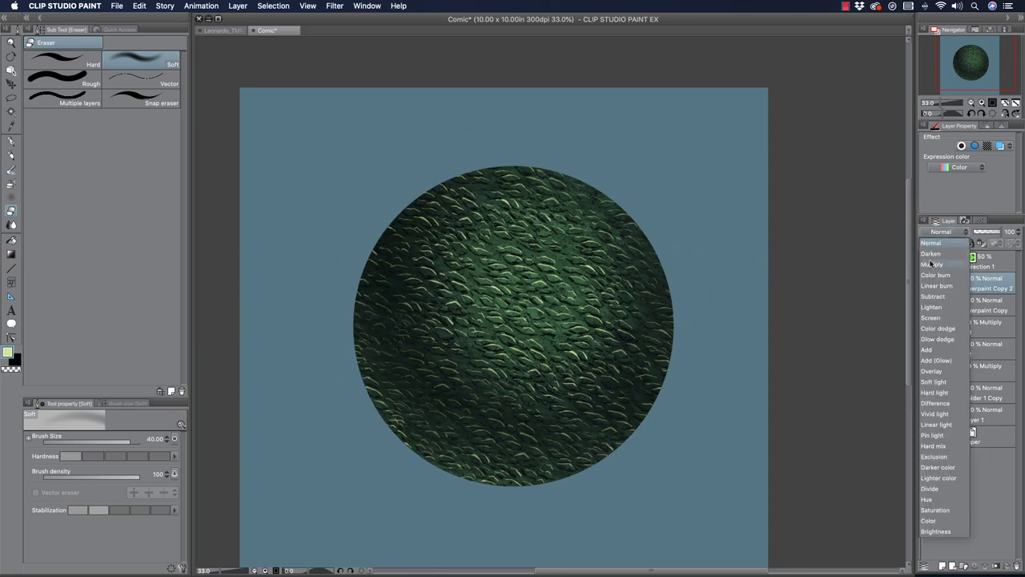
{"action": "left_click", "coordinate": [931, 264]}
{"action": "left_click", "coordinate": [926, 233]}
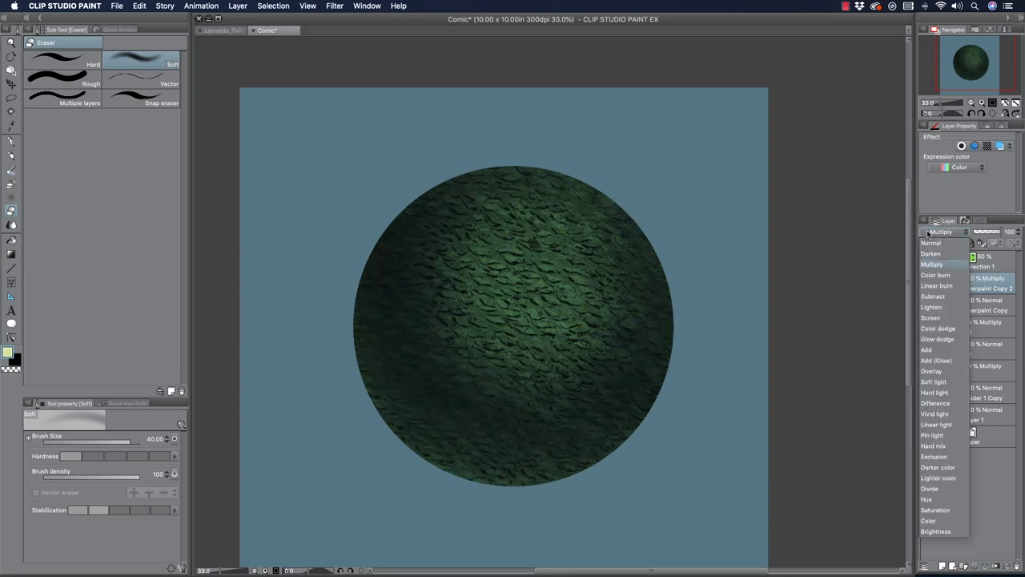
{"action": "left_click", "coordinate": [929, 243]}
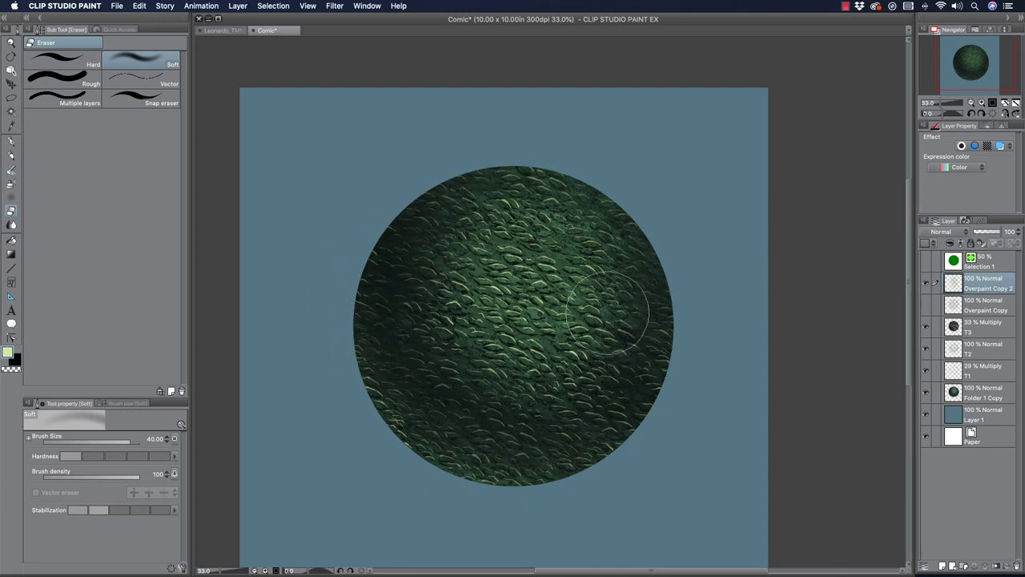
Step: Reduce the Soft eraser to size 25 and fade more of the Overpaint Copy 2 scales across the sphere
{"action": "key", "text": "bracketleft"}
{"action": "key", "text": "bracketleft"}
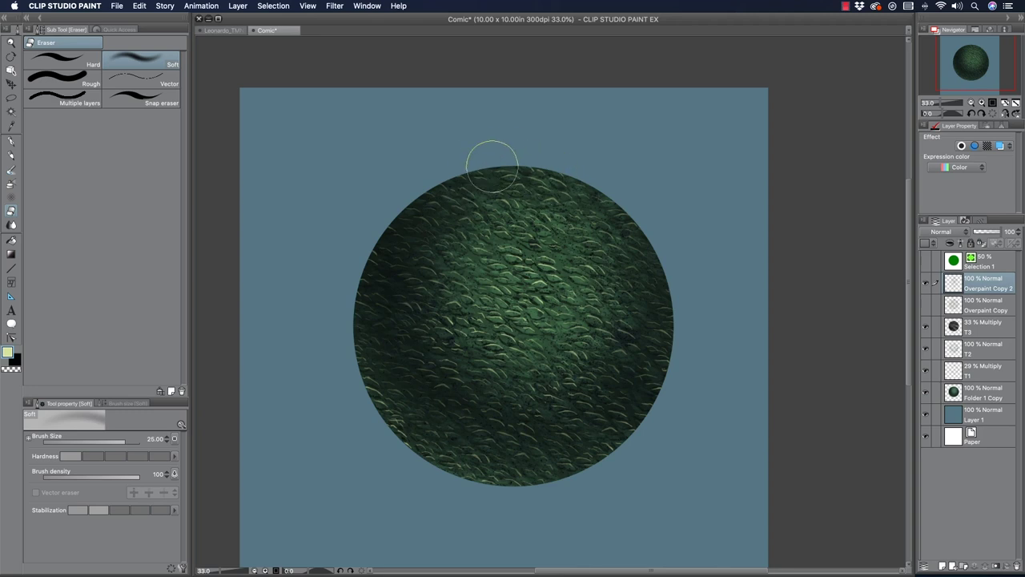
Step: Reduce the Soft eraser from size 25 through 17 to 12 and fade more Overpaint Copy 2 scales toward the sphere's edges
{"action": "key", "text": "bracketleft"}
{"action": "key", "text": "bracketleft"}
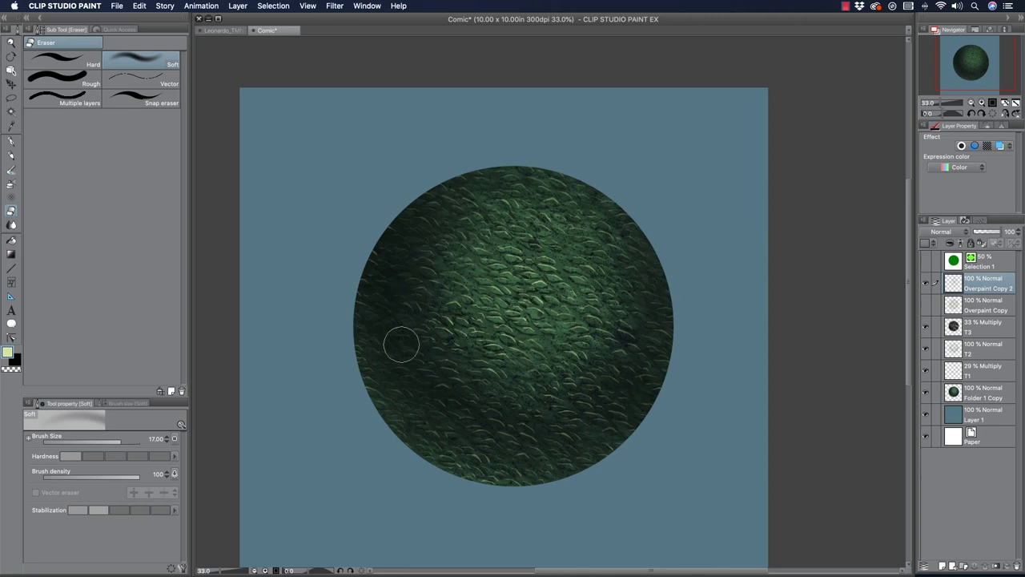
{"action": "key", "text": "bracketleft"}
{"action": "key", "text": "bracketleft"}
{"action": "key", "text": "bracketright"}
{"action": "left_click_drag", "start_coordinate": [662, 320], "coordinate": [664, 332]}
{"action": "key", "text": "bracketright"}
{"action": "key", "text": "bracketright"}
{"action": "key", "text": "bracketleft"}
Step: Compare the faded Overpaint Copy 2 scales with the unfaded Overpaint Copy layer
{"action": "left_click", "coordinate": [926, 283]}
{"action": "left_click", "coordinate": [926, 305]}
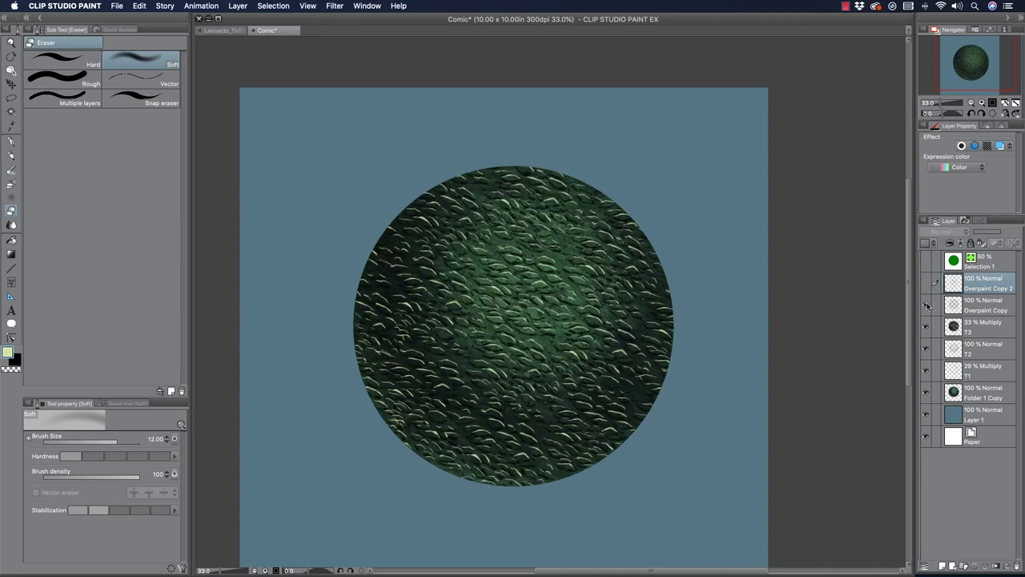
{"action": "left_click", "coordinate": [925, 305]}
{"action": "left_click", "coordinate": [926, 283]}
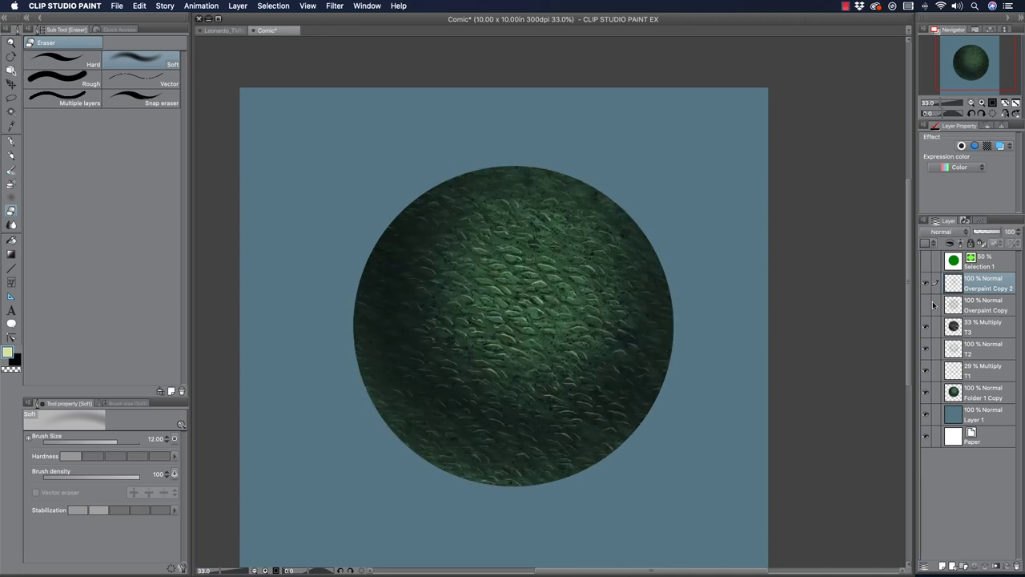
Step: Vary the Soft eraser size down to 7 and refine the fading of individual Overpaint Copy 2 scales
{"action": "key", "text": "["}
{"action": "key", "text": "bracketleft"}
{"action": "key", "text": "bracketright"}
{"action": "key", "text": "bracketleft"}
{"action": "key", "text": "bracketleft"}
{"action": "key", "text": "bracketright"}
{"action": "key", "text": "bracketright"}
{"action": "key", "text": "bracketright"}
{"action": "key", "text": "bracketright"}
{"action": "key", "text": "bracketright"}
{"action": "key", "text": "bracketleft"}
{"action": "key", "text": "bracketleft"}
{"action": "key", "text": "bracketleft"}
{"action": "key", "text": "bracketleft"}
Step: Check the sphere without the Overpaint Copy 2 scales and move that layer directly above T3
{"action": "left_click", "coordinate": [926, 283]}
{"action": "left_click", "coordinate": [926, 283]}
{"action": "left_click", "coordinate": [925, 283]}
{"action": "left_click", "coordinate": [926, 283]}
{"action": "left_click_drag", "start_coordinate": [977, 289], "coordinate": [932, 325]}
Step: Compare the sphere with and without the T3 texture and leave T3 and Overpaint Copy 2 visible
{"action": "left_click", "coordinate": [927, 327]}
{"action": "left_click", "coordinate": [927, 327]}
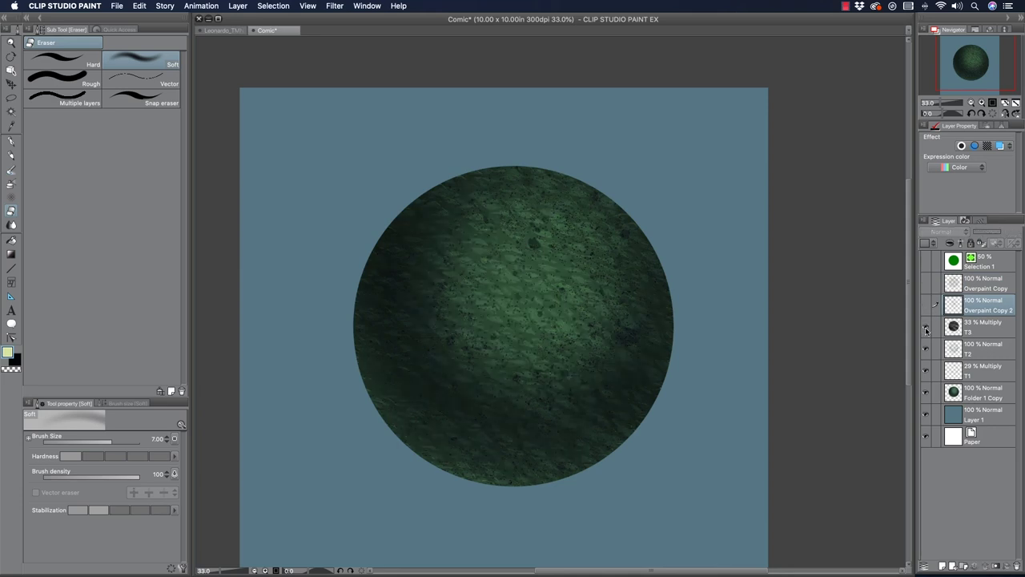
{"action": "left_click", "coordinate": [927, 328]}
{"action": "left_click", "coordinate": [927, 327]}
{"action": "left_click", "coordinate": [927, 305]}
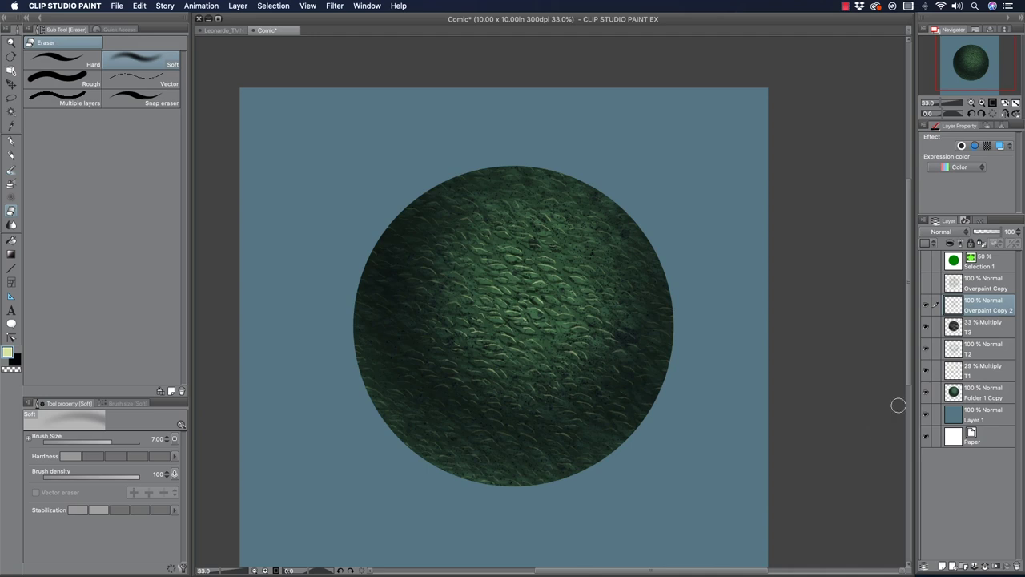
Step: Add a new raster layer above Overpaint Copy 2 and choose the Darker pencil
{"action": "left_click", "coordinate": [943, 565]}
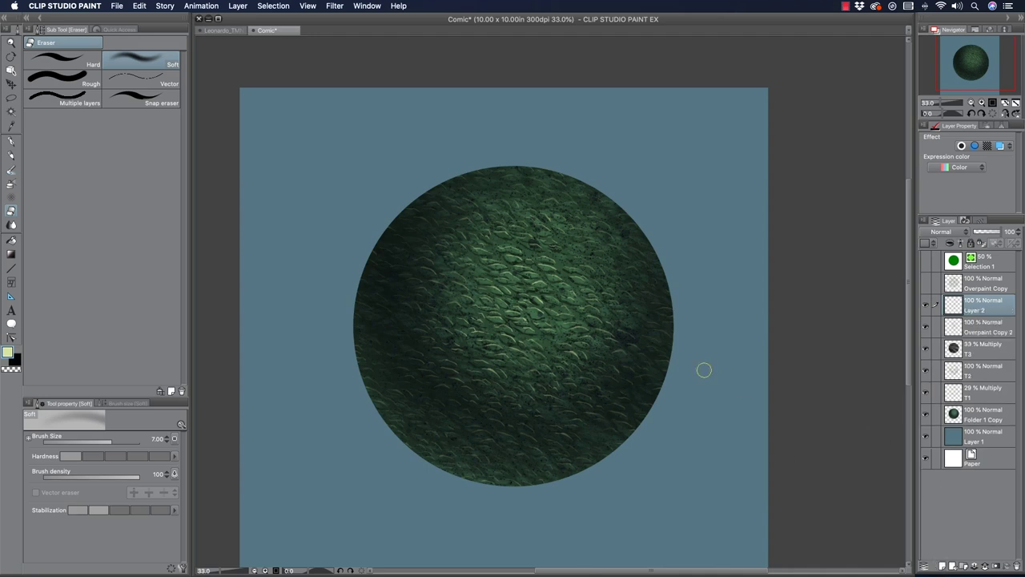
{"action": "left_click", "coordinate": [11, 42]}
{"action": "left_click", "coordinate": [506, 320]}
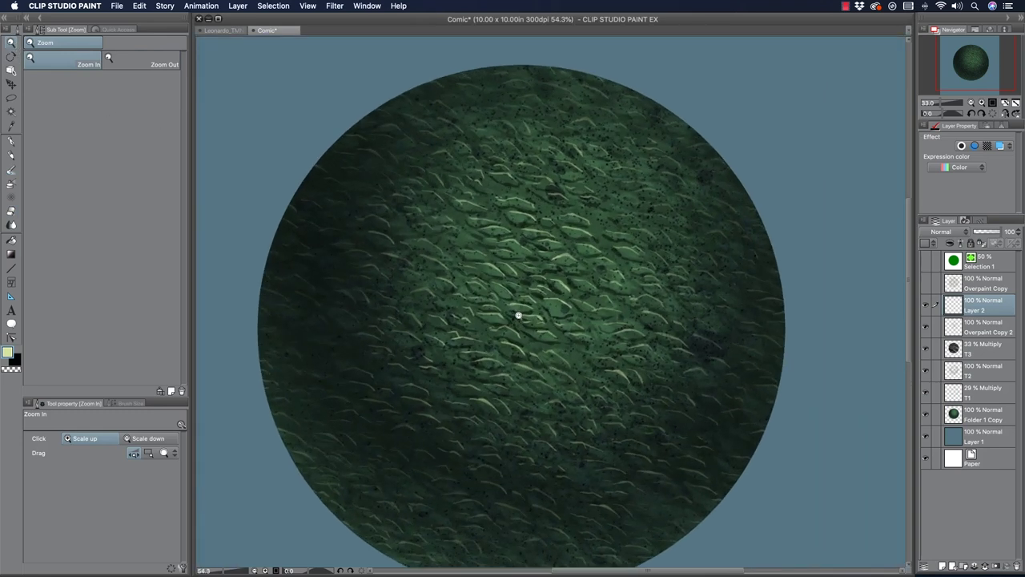
{"action": "key", "text": "p"}
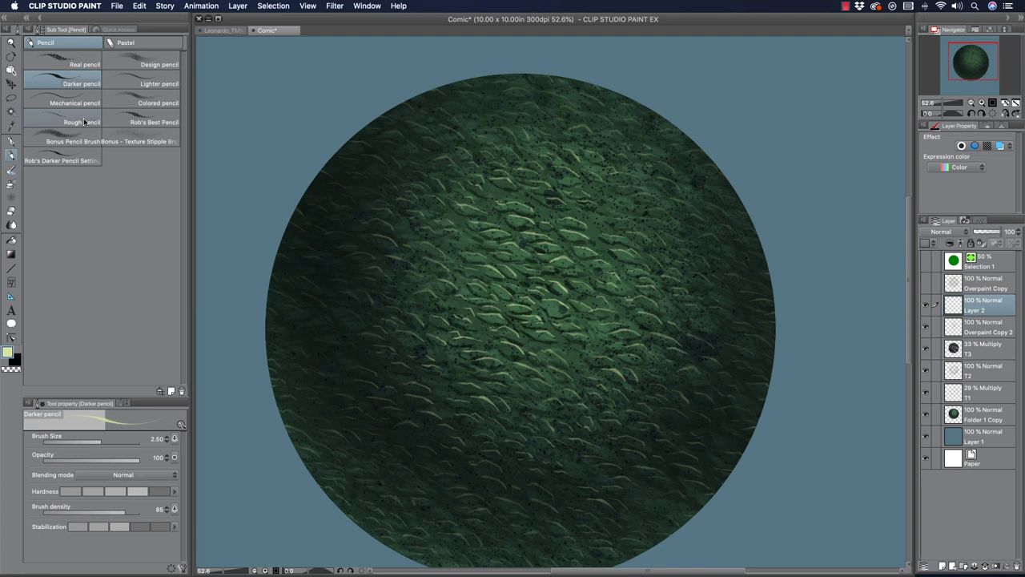
Step: Group the layers from Overpaint Copy 2 down to Folder 1 Copy in a new folder and collapse it
{"action": "left_click", "coordinate": [977, 328]}
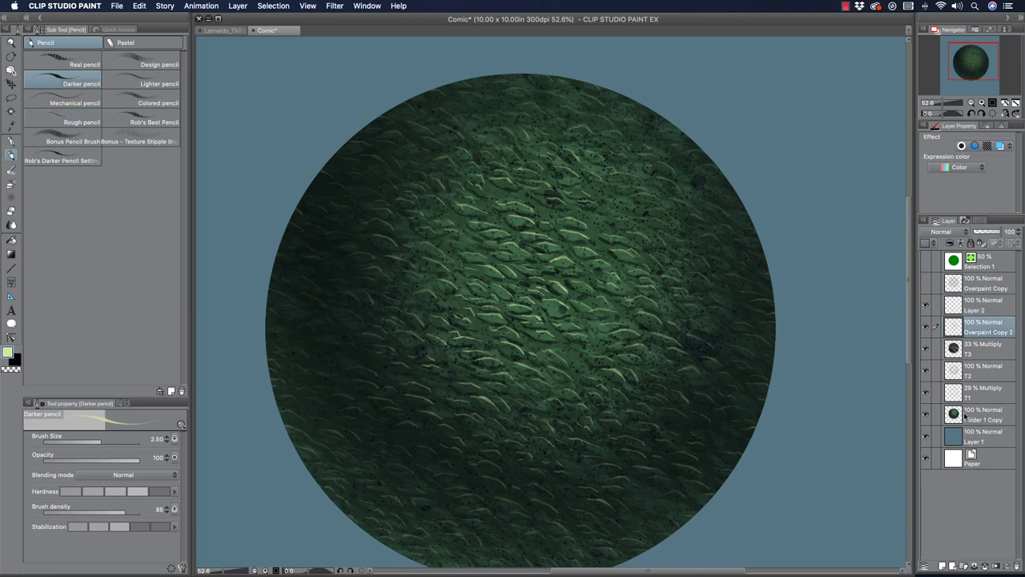
{"action": "left_click", "coordinate": [977, 412], "text": "shift"}
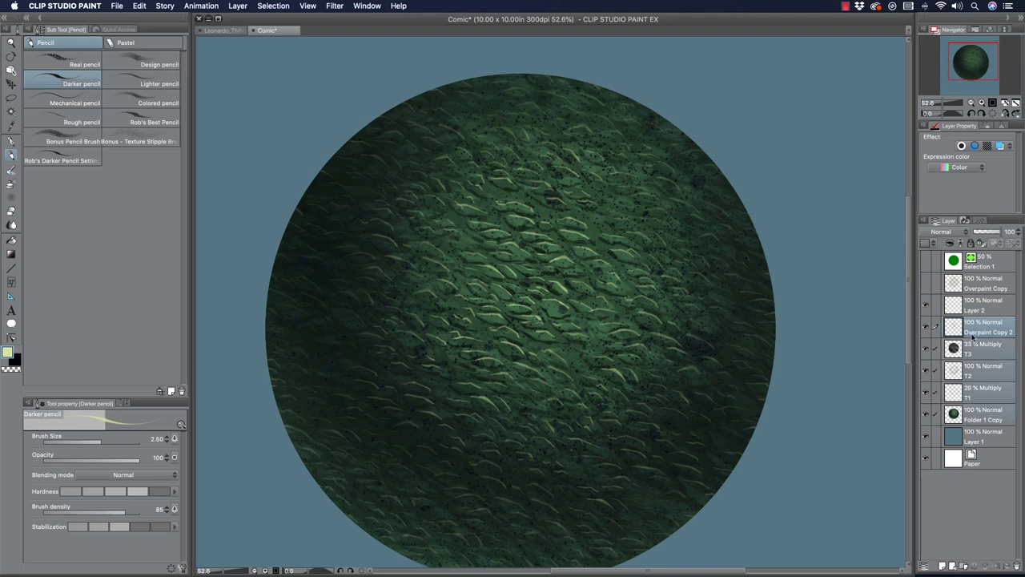
{"action": "left_click", "coordinate": [955, 566]}
{"action": "left_click", "coordinate": [977, 346]}
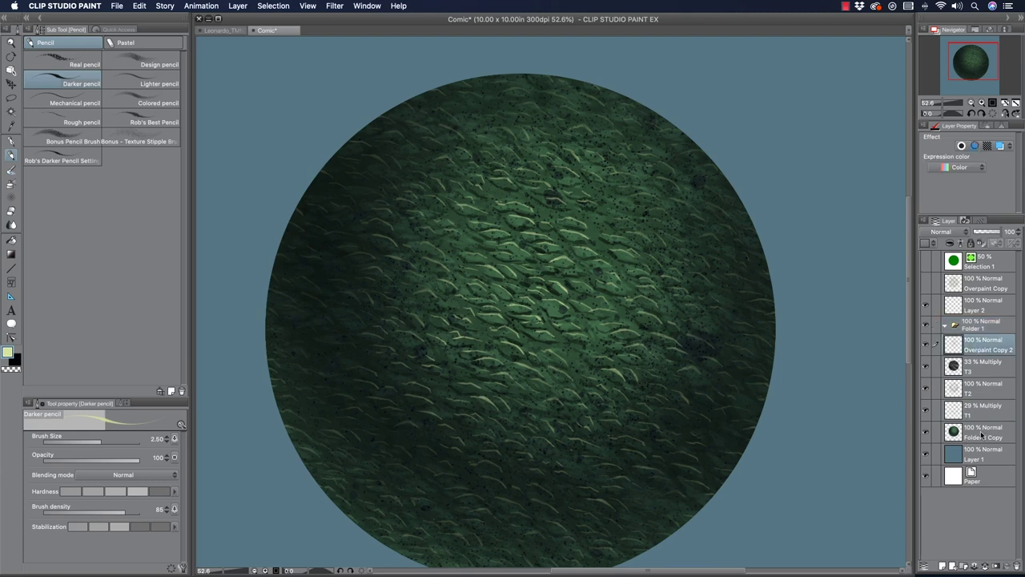
{"action": "left_click_drag", "start_coordinate": [976, 346], "coordinate": [973, 327]}
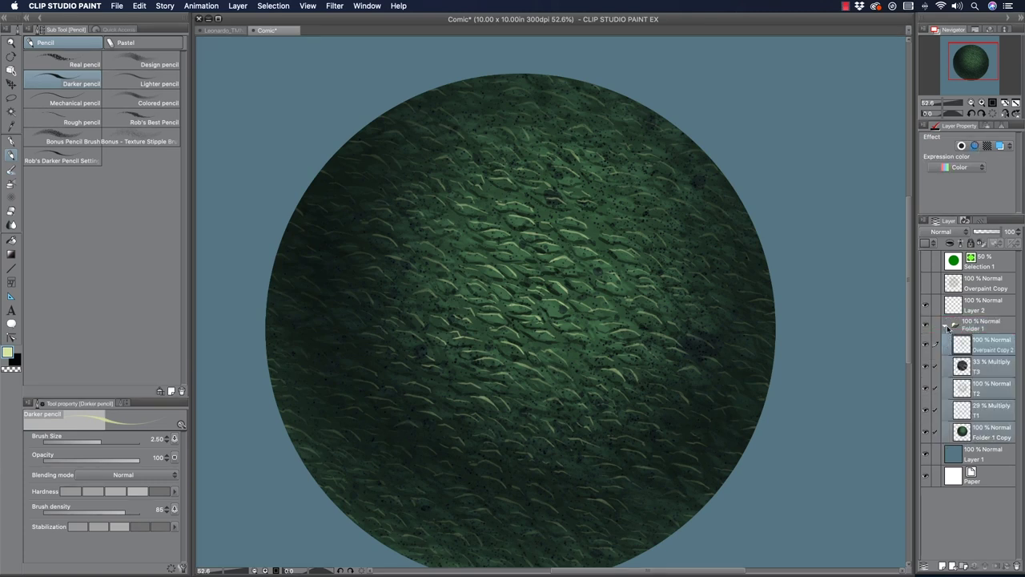
{"action": "left_click", "coordinate": [947, 327]}
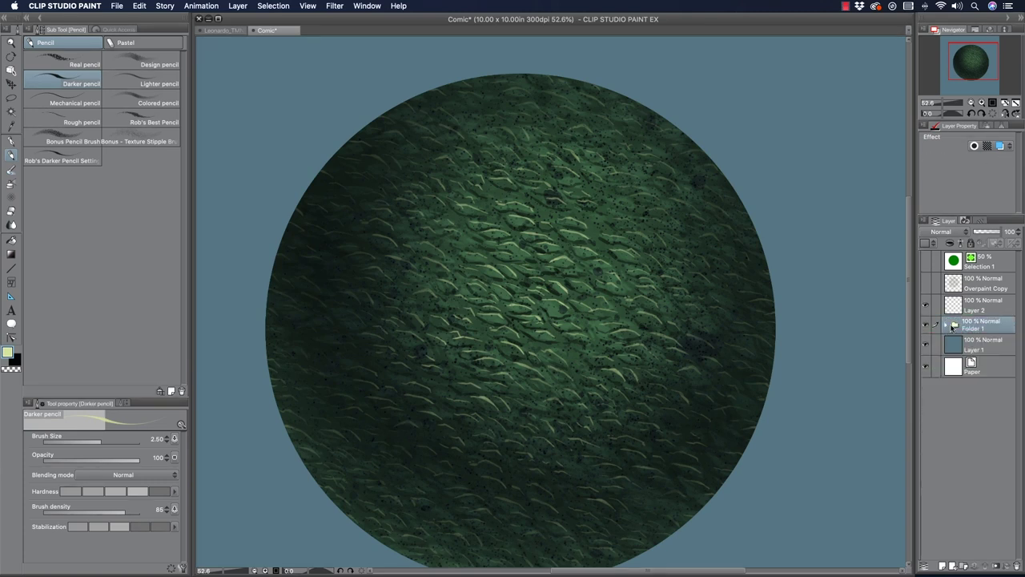
Step: Duplicate Folder 1 and merge the copy into a single layer, keeping the original folder's layers separate
{"action": "right_click", "coordinate": [968, 323]}
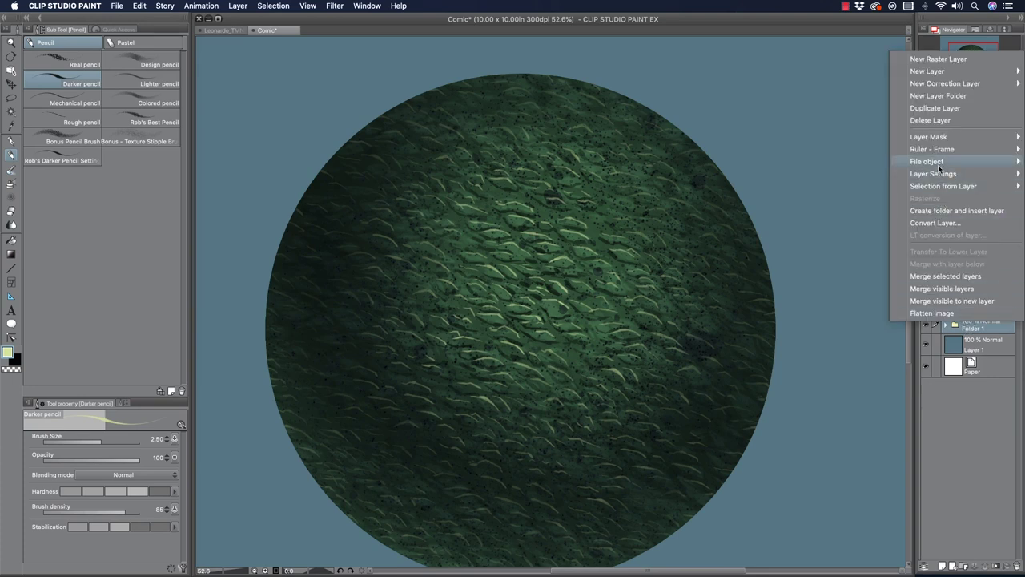
{"action": "left_click", "coordinate": [941, 107]}
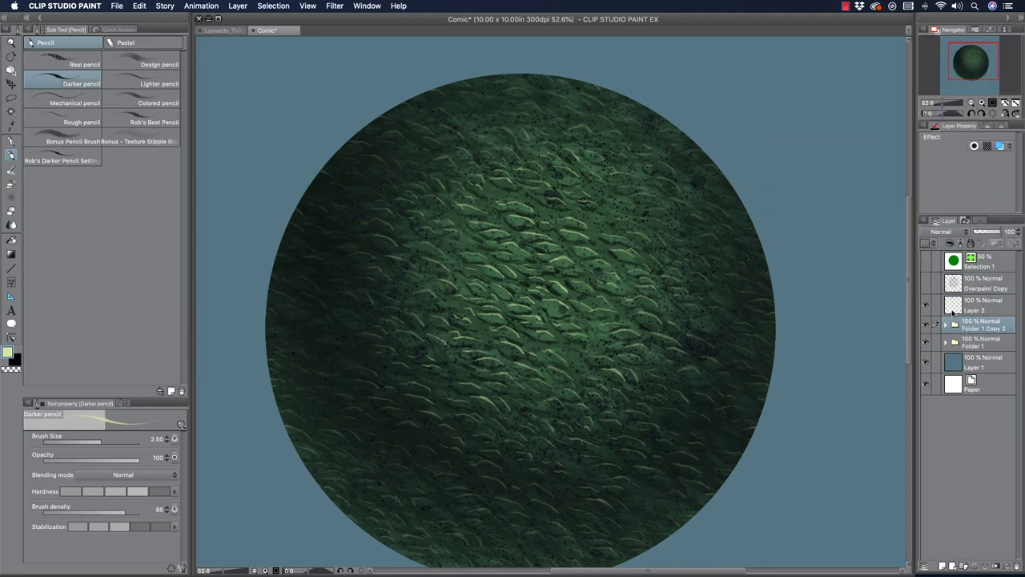
{"action": "right_click", "coordinate": [978, 327]}
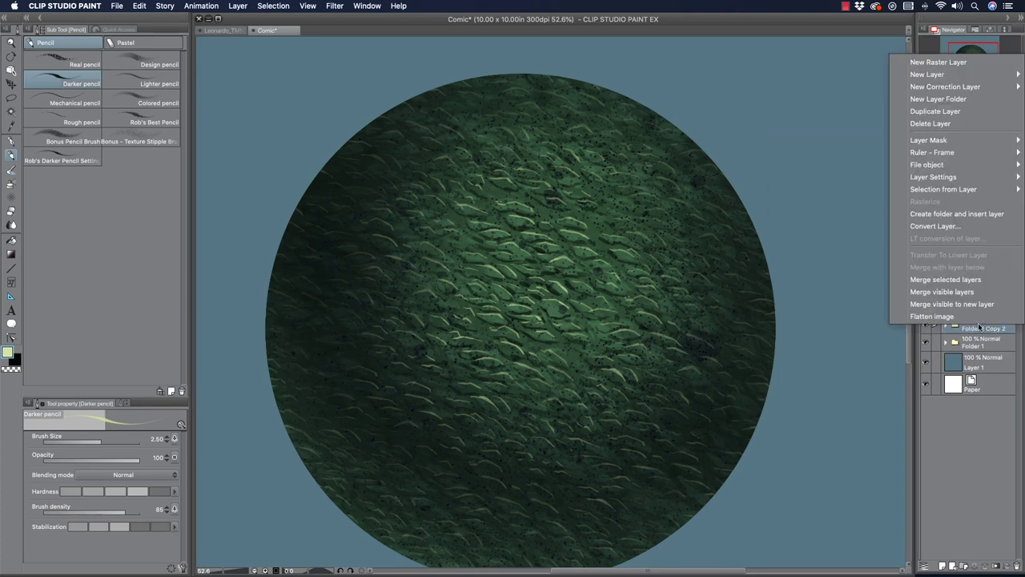
{"action": "left_click", "coordinate": [955, 280]}
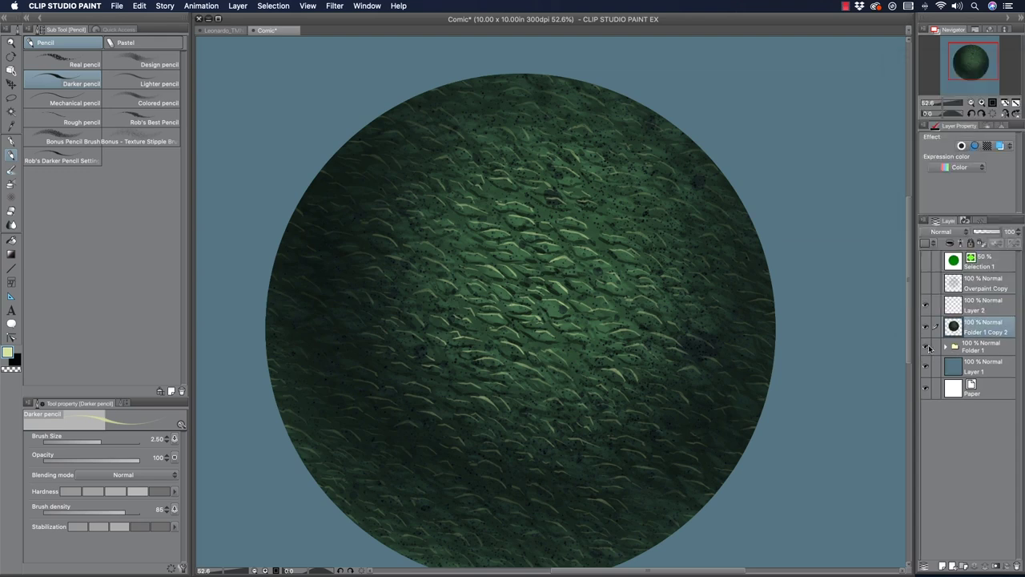
{"action": "left_click", "coordinate": [945, 347]}
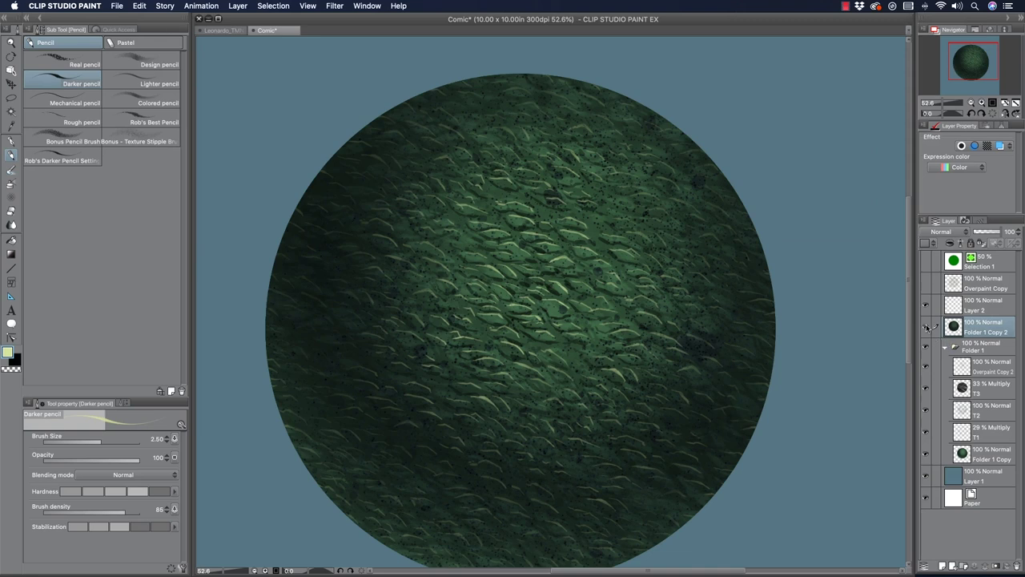
Step: Load the sphere outline from the Selection 1 layer and clear the selection again
{"action": "left_click", "coordinate": [970, 257]}
{"action": "left_click", "coordinate": [971, 257], "text": "super"}
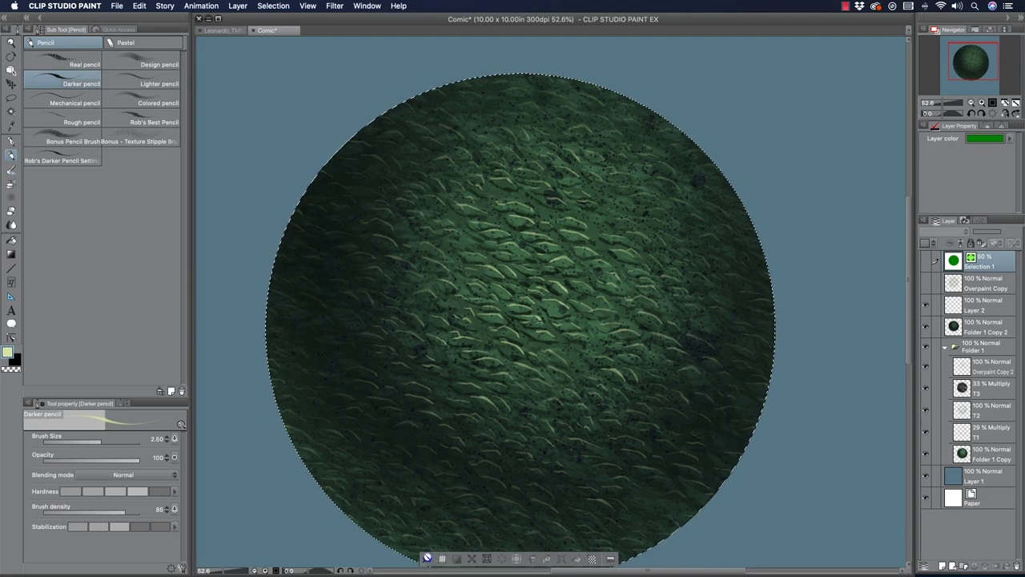
{"action": "left_click", "coordinate": [432, 558]}
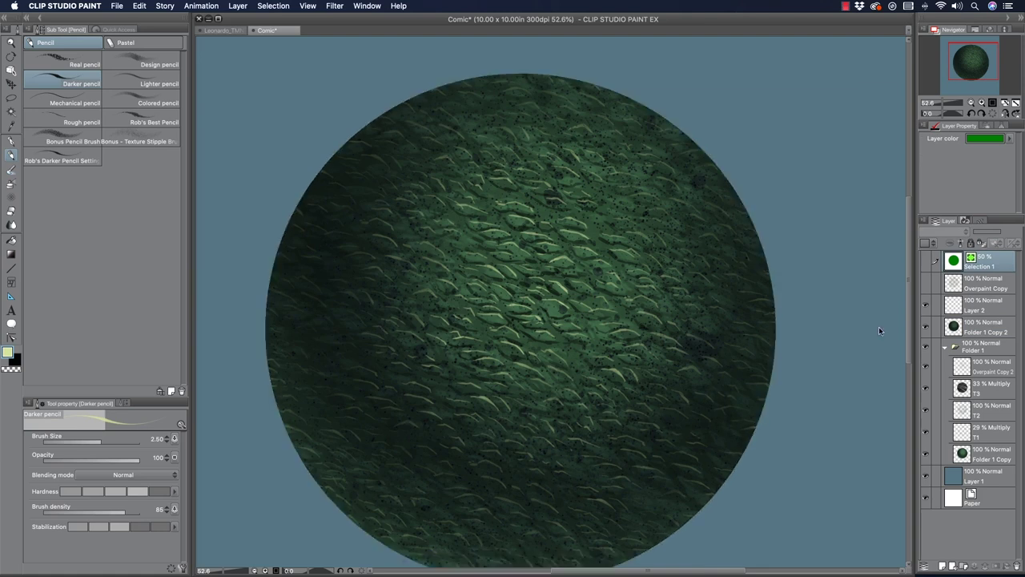
Step: Draw several small pale bumps with black shadows across the sphere on Layer 2 using the Darker pencil at size 2
{"action": "left_click", "coordinate": [977, 327]}
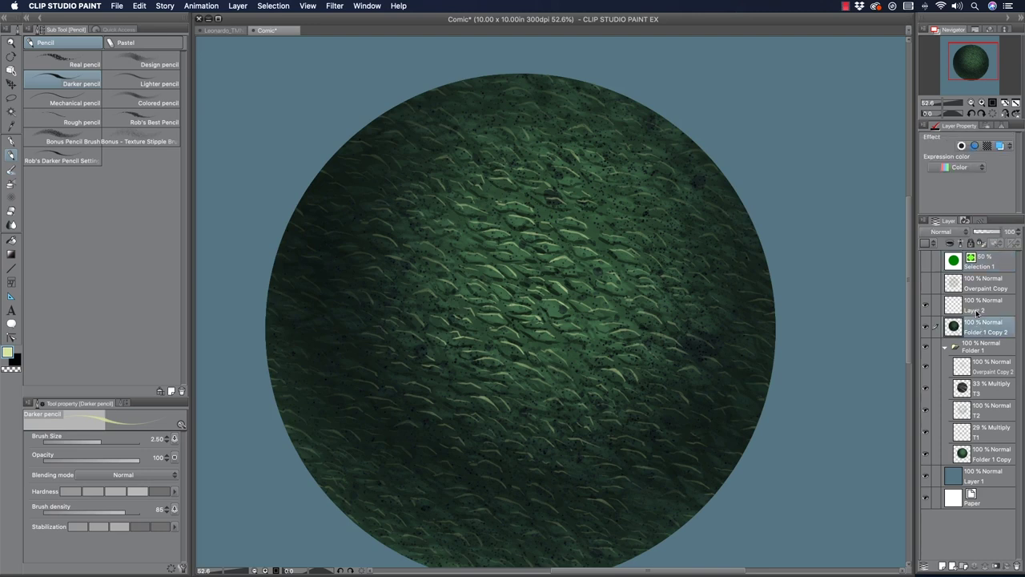
{"action": "left_click", "coordinate": [977, 312]}
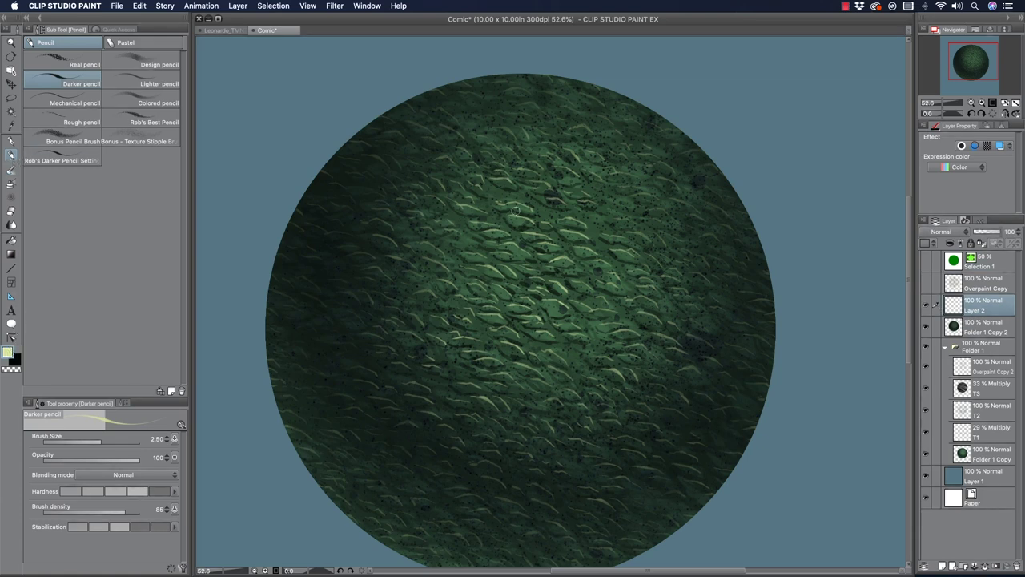
{"action": "key", "text": "bracketleft"}
{"action": "key", "text": "bracketleft"}
{"action": "key", "text": "bracketright"}
{"action": "key", "text": "x"}
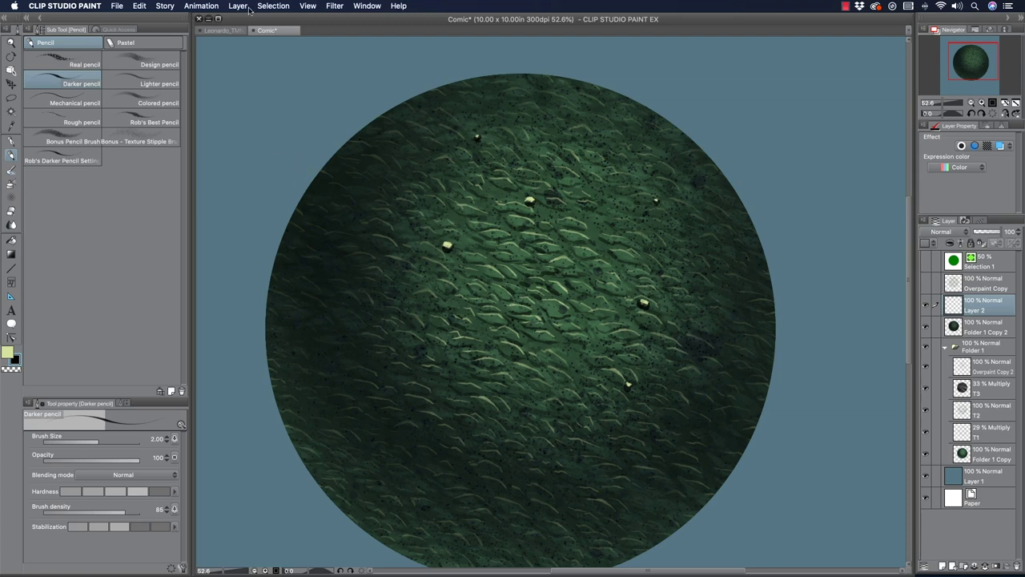
Step: Soften the bumps on Layer 2 with a Gaussian blur of 10.93
{"action": "left_click", "coordinate": [333, 6]}
{"action": "mouse_move", "coordinate": [343, 19]}
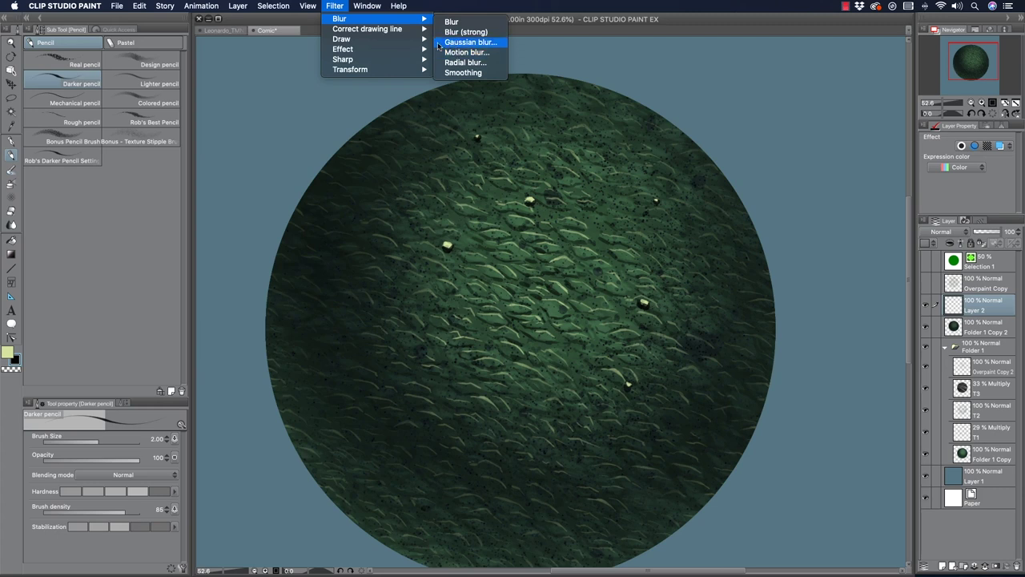
{"action": "left_click", "coordinate": [448, 43]}
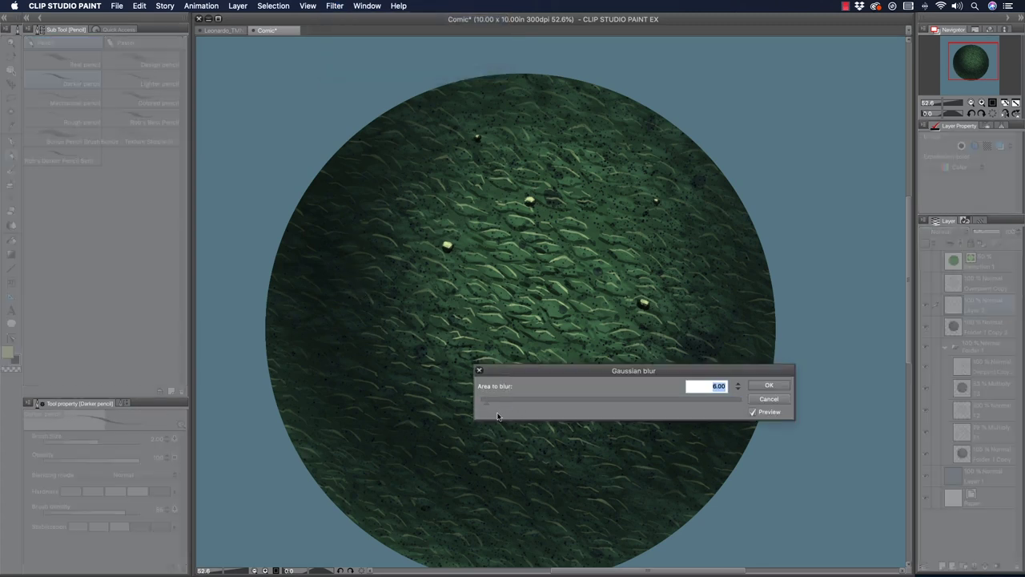
{"action": "left_click_drag", "start_coordinate": [501, 413], "coordinate": [490, 404]}
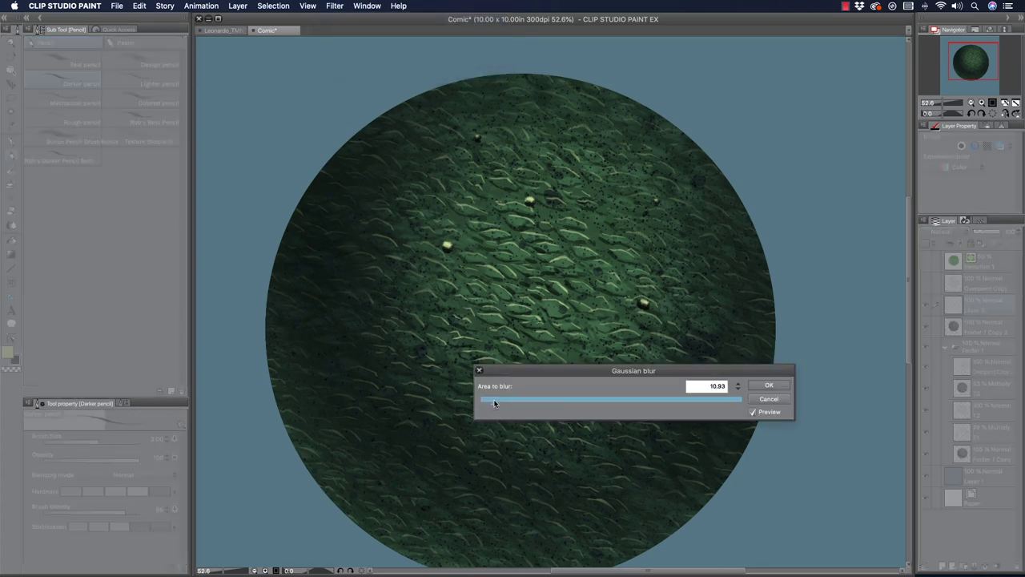
{"action": "left_click", "coordinate": [768, 385]}
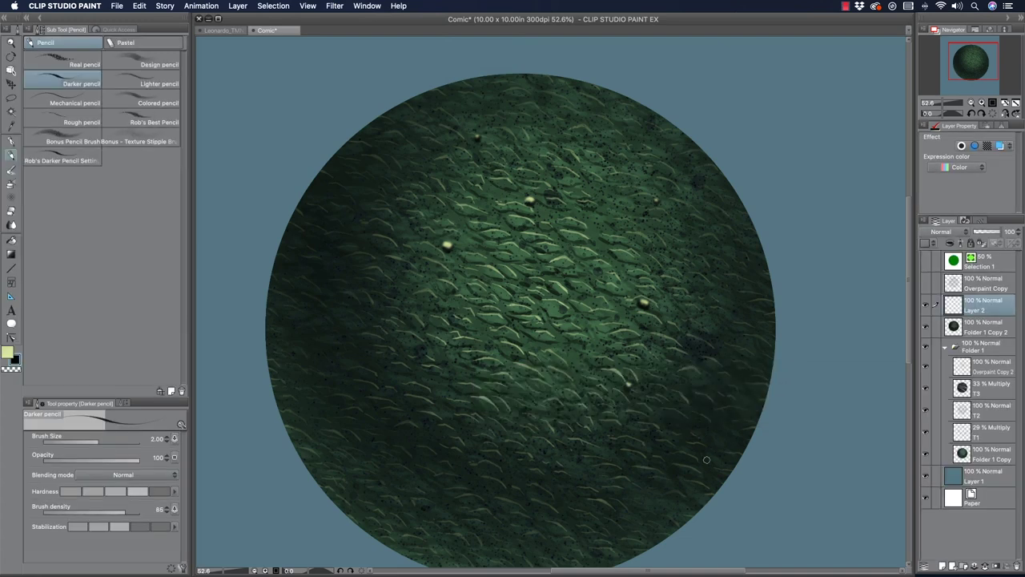
Step: Apply a Gaussian blur of 6.00 to the merged Folder 1 Copy 2 layer
{"action": "left_click", "coordinate": [11, 42]}
{"action": "left_click_drag", "start_coordinate": [419, 178], "coordinate": [394, 162]}
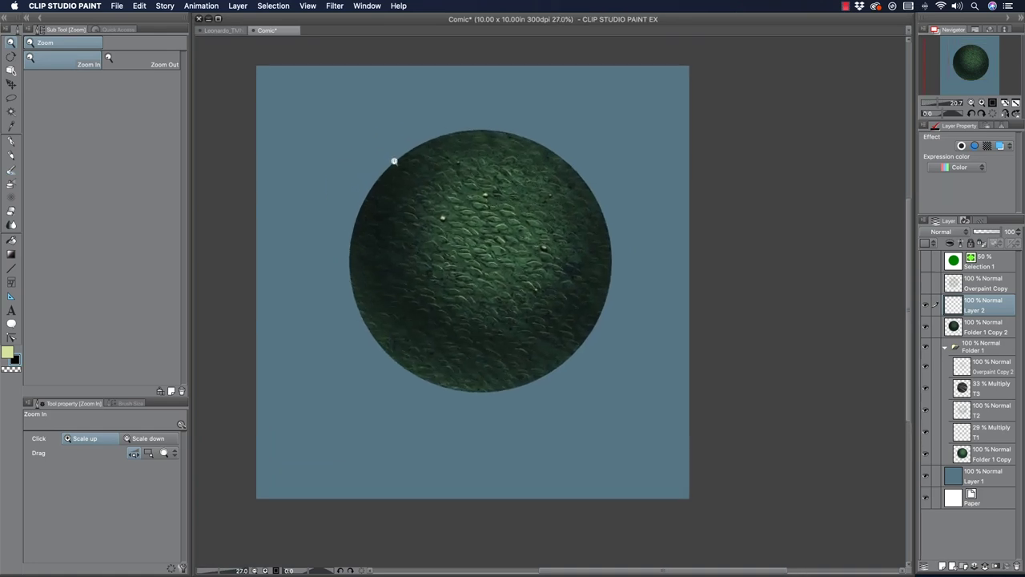
{"action": "left_click", "coordinate": [997, 231]}
{"action": "left_click_drag", "start_coordinate": [991, 231], "coordinate": [990, 233]}
{"action": "left_click", "coordinate": [451, 212]}
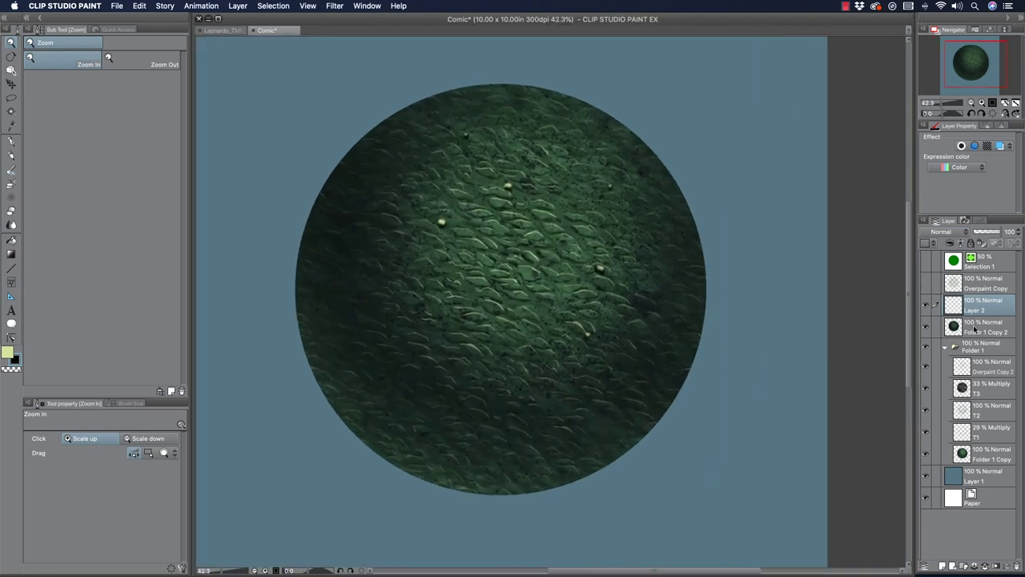
{"action": "left_click", "coordinate": [974, 328]}
{"action": "left_click", "coordinate": [328, 6]}
{"action": "mouse_move", "coordinate": [335, 19]}
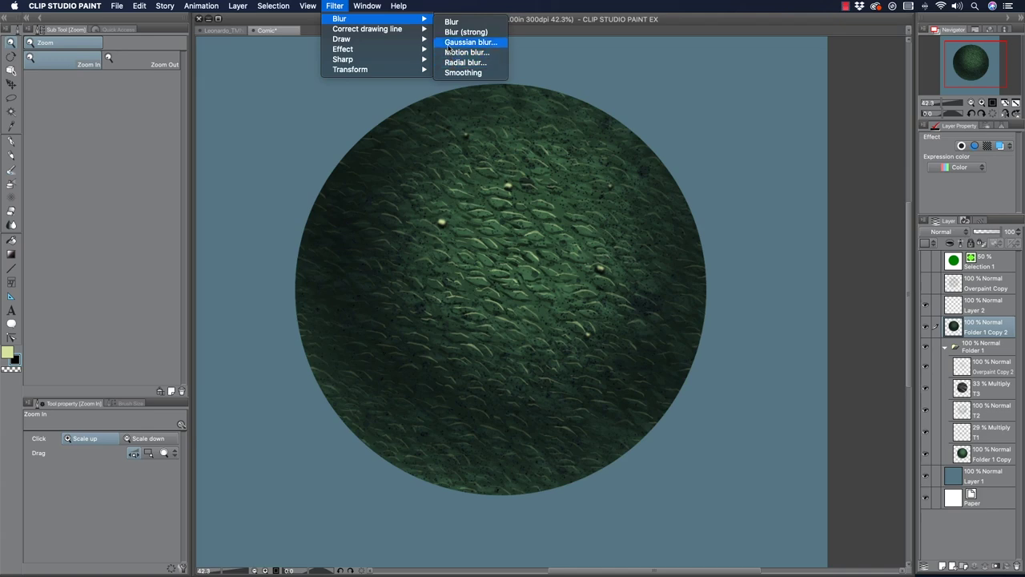
{"action": "key", "text": "Return"}
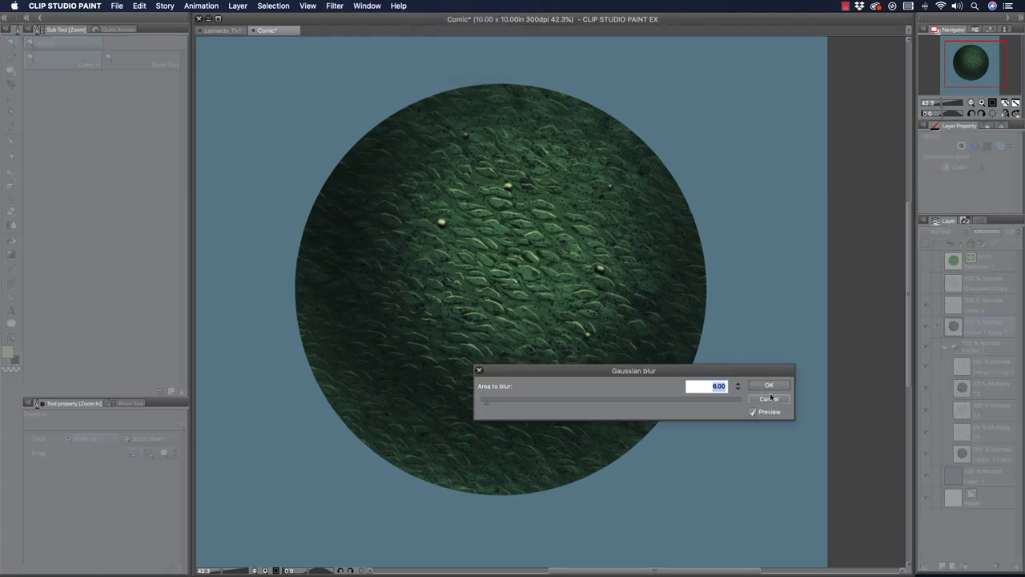
{"action": "left_click", "coordinate": [767, 386]}
Step: Compare the scales and bumps before and after the Gaussian blurs, and restore the blurred version
{"action": "left_click_drag", "start_coordinate": [494, 246], "coordinate": [515, 253]}
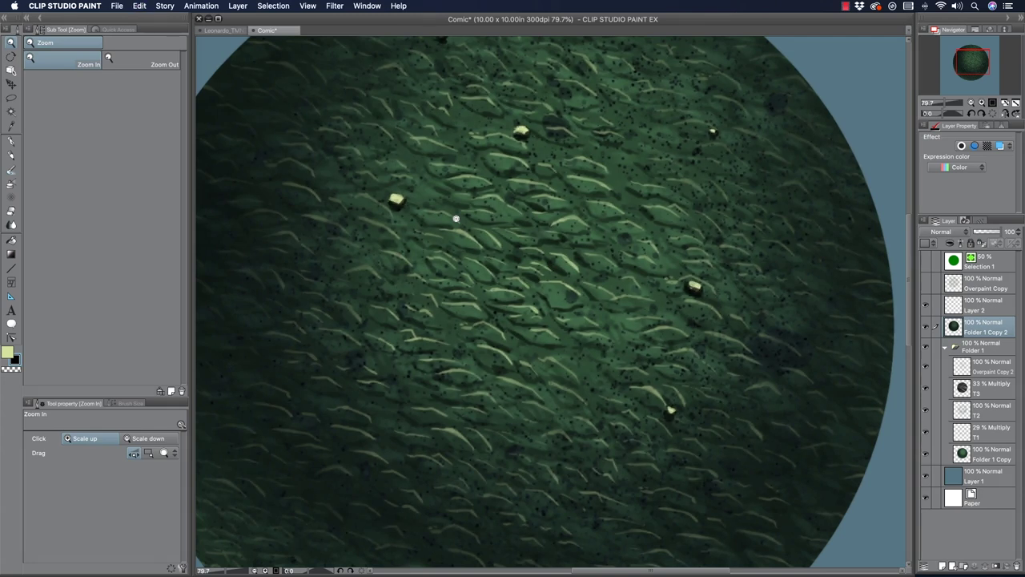
{"action": "key", "text": "super+shift+z"}
{"action": "left_click_drag", "start_coordinate": [505, 295], "coordinate": [446, 291]}
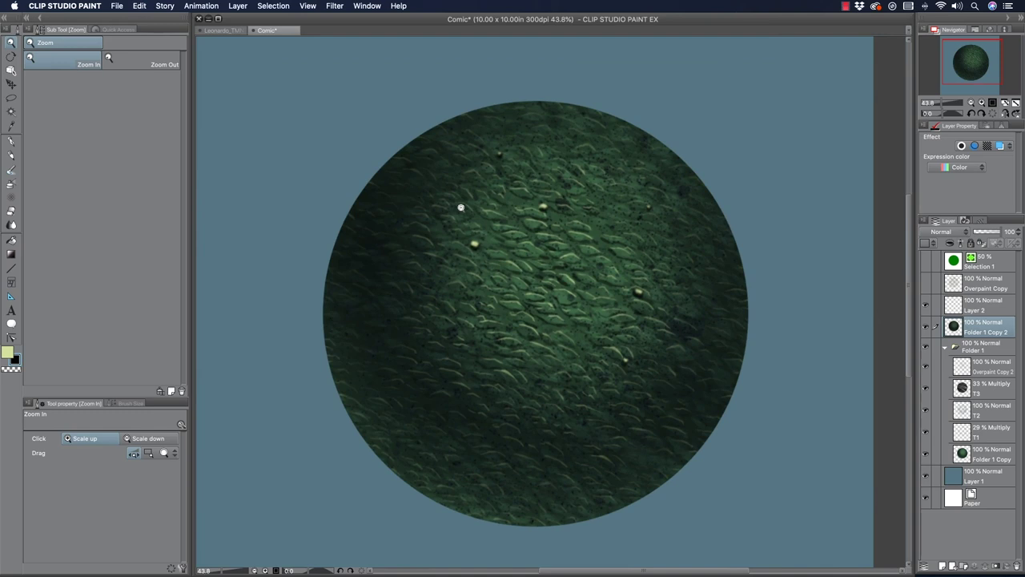
Step: Soften the scales in the shaded areas around the sphere's highlight on Folder 1 Copy 2 with the Blur brush at sizes 25 and 20
{"action": "left_click", "coordinate": [12, 186]}
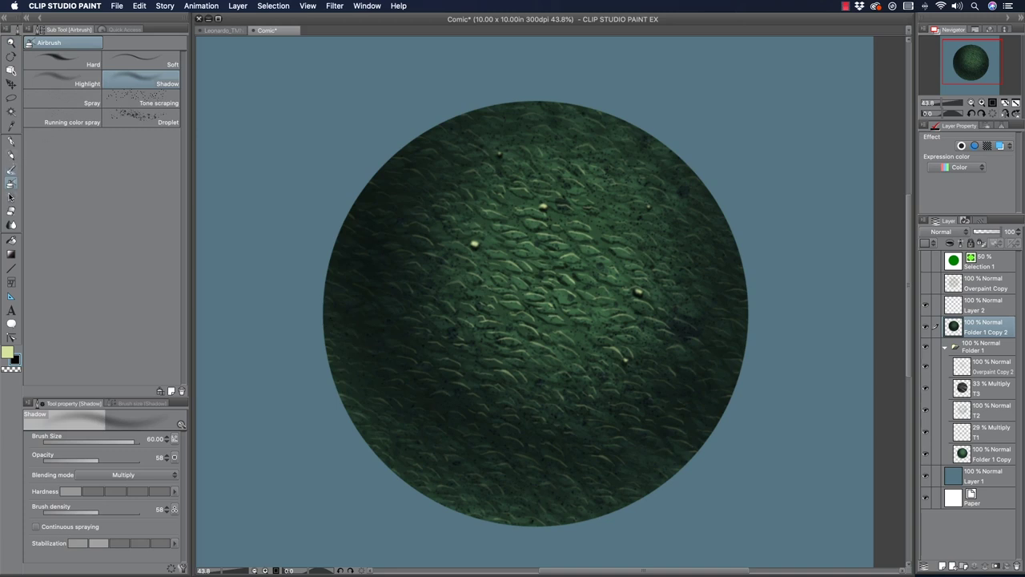
{"action": "left_click", "coordinate": [12, 225]}
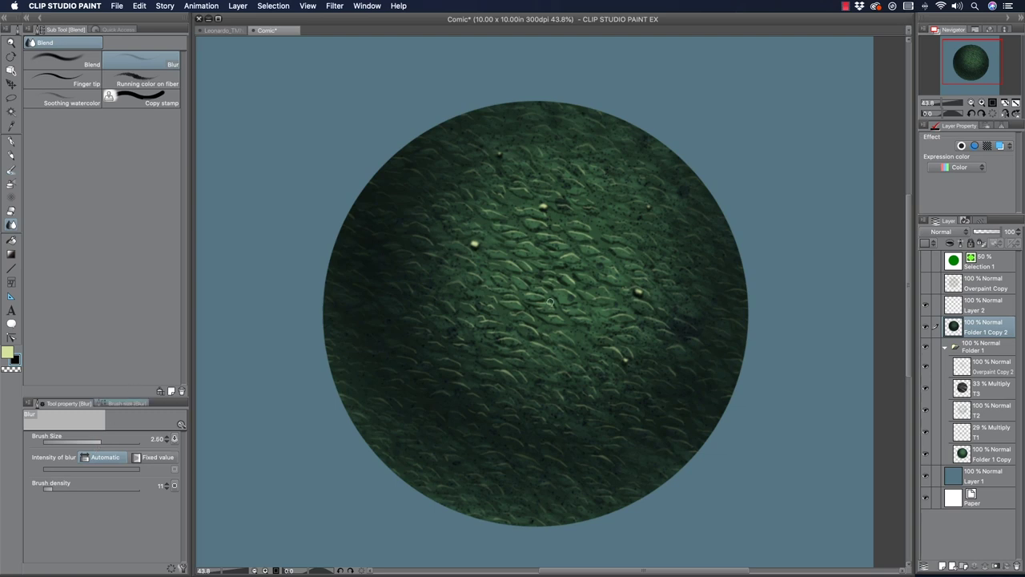
{"action": "key", "text": "]"}
{"action": "key", "text": "]"}
{"action": "key", "text": "]"}
{"action": "key", "text": "]"}
{"action": "key", "text": "]"}
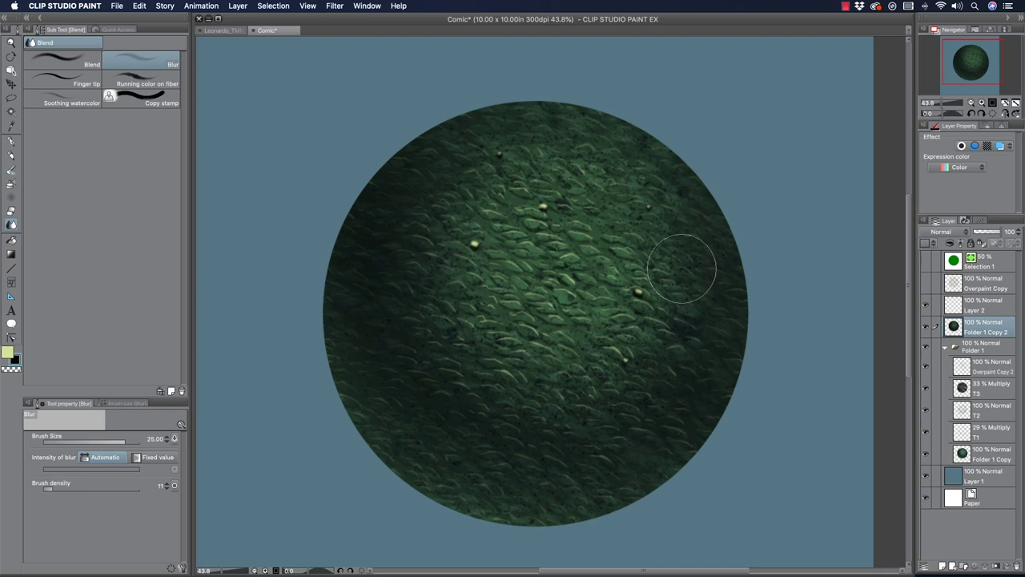
{"action": "mouse_move", "coordinate": [534, 369]}
{"action": "left_mouse_down"}
{"action": "mouse_move", "coordinate": [475, 339]}
{"action": "mouse_move", "coordinate": [459, 316]}
{"action": "mouse_move", "coordinate": [453, 357]}
{"action": "mouse_move", "coordinate": [421, 329]}
{"action": "mouse_move", "coordinate": [431, 346]}
{"action": "mouse_move", "coordinate": [501, 323]}
{"action": "mouse_move", "coordinate": [422, 245]}
{"action": "mouse_move", "coordinate": [445, 170]}
{"action": "mouse_move", "coordinate": [503, 181]}
{"action": "mouse_move", "coordinate": [516, 173]}
{"action": "mouse_move", "coordinate": [579, 234]}
{"action": "mouse_move", "coordinate": [552, 193]}
{"action": "left_mouse_up"}
{"action": "key", "text": "["}
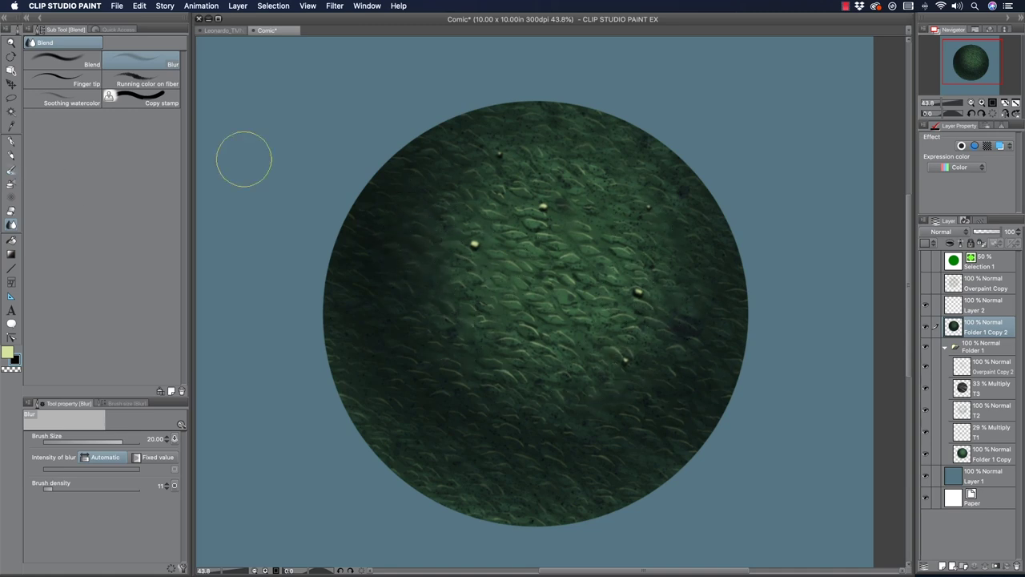
Step: Merge Layer 2 down into Folder 1 Copy 2 and load the sphere outline from Selection 1 as a selection on that layer
{"action": "left_click", "coordinate": [983, 305]}
{"action": "key", "text": "super+e"}
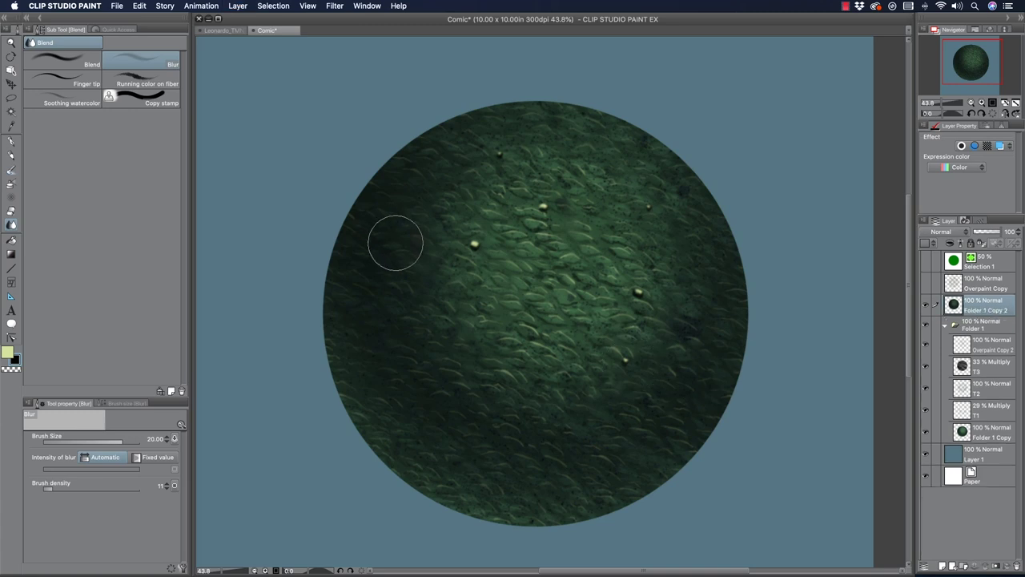
{"action": "left_click", "coordinate": [11, 182]}
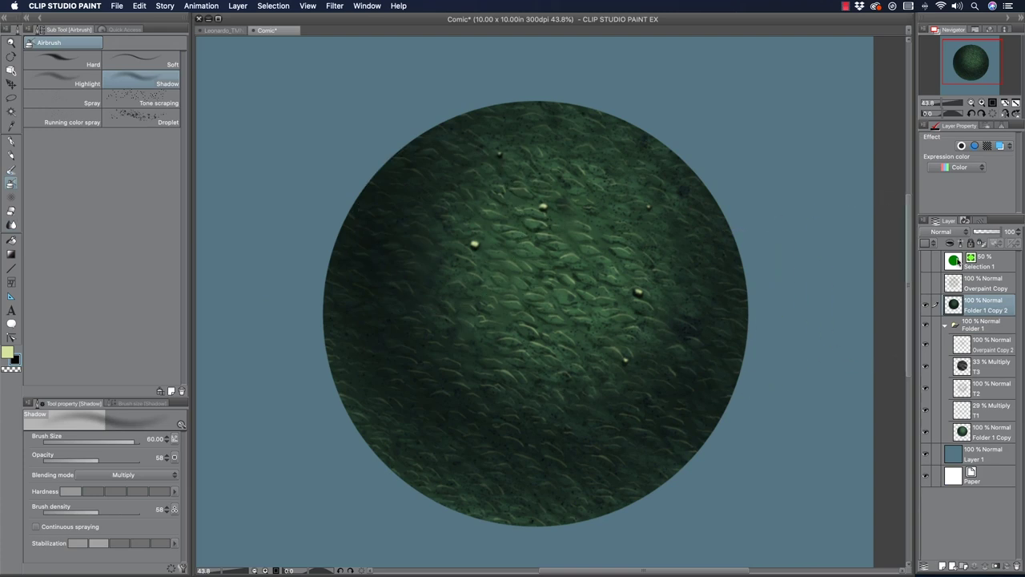
{"action": "left_click", "coordinate": [971, 258]}
{"action": "left_click", "coordinate": [971, 263], "text": "super"}
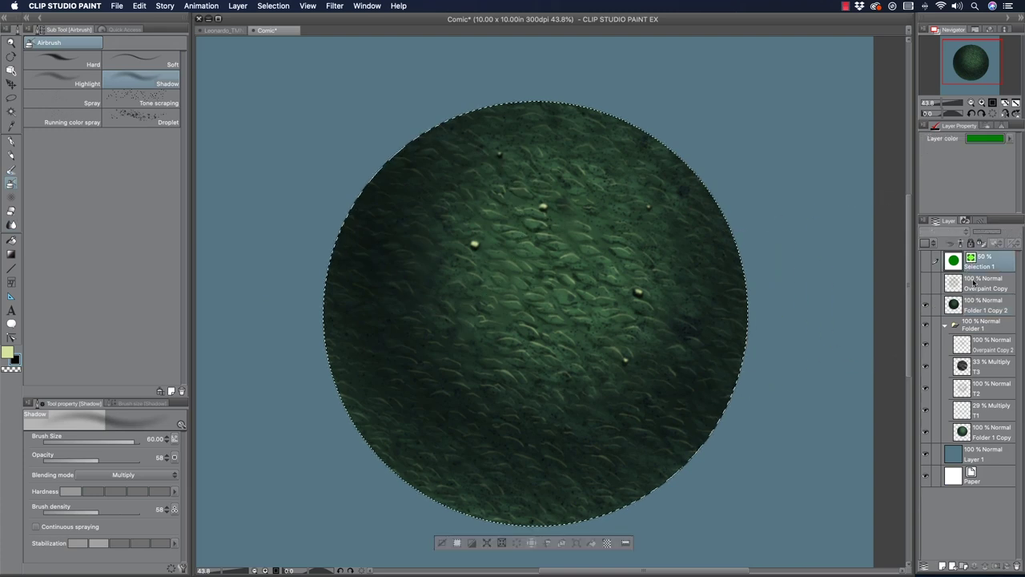
{"action": "left_click", "coordinate": [975, 306]}
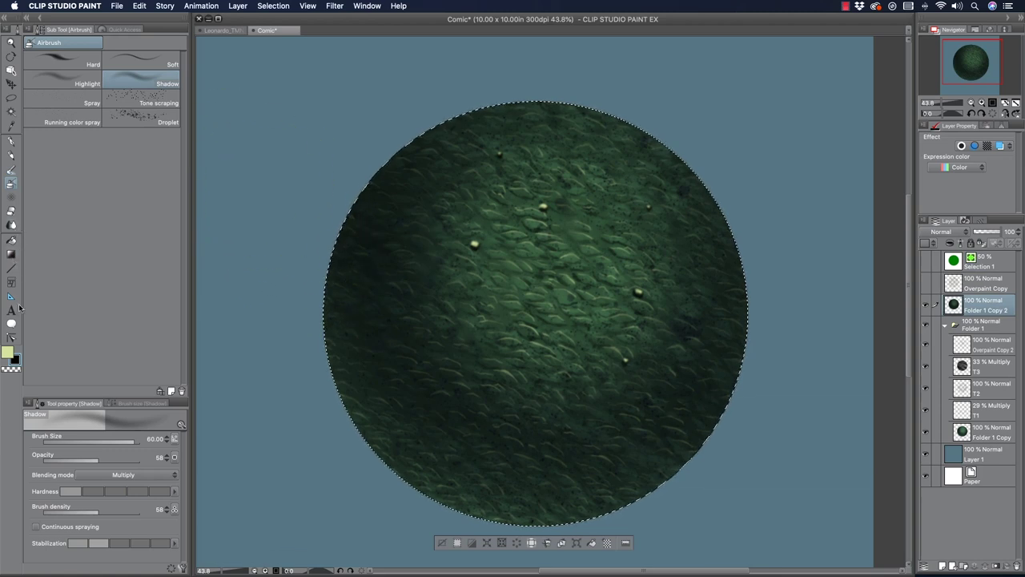
Step: Darken the sphere's shaded sides and upper area with black, using the Shadow airbrush in Multiply mode
{"action": "key", "text": "bracketleft"}
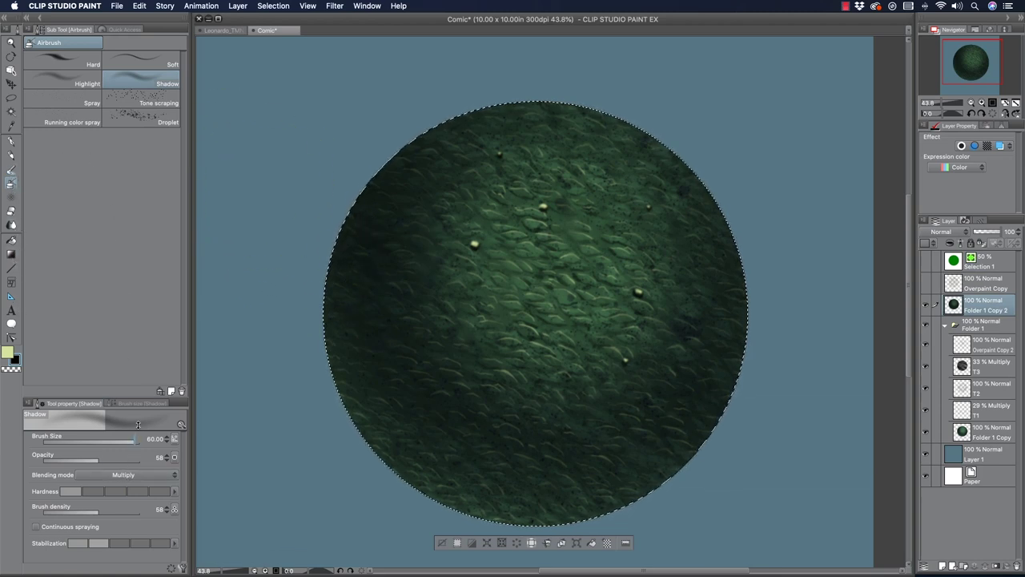
{"action": "mouse_move", "coordinate": [482, 418]}
{"action": "left_mouse_down"}
{"action": "mouse_move", "coordinate": [442, 375]}
{"action": "mouse_move", "coordinate": [506, 400]}
{"action": "mouse_move", "coordinate": [621, 373]}
{"action": "mouse_move", "coordinate": [648, 328]}
{"action": "mouse_move", "coordinate": [650, 355]}
{"action": "mouse_move", "coordinate": [675, 362]}
{"action": "mouse_move", "coordinate": [669, 373]}
{"action": "mouse_move", "coordinate": [685, 338]}
{"action": "mouse_move", "coordinate": [663, 230]}
{"action": "mouse_move", "coordinate": [612, 138]}
{"action": "mouse_move", "coordinate": [556, 121]}
{"action": "mouse_move", "coordinate": [502, 136]}
{"action": "mouse_move", "coordinate": [456, 214]}
{"action": "mouse_move", "coordinate": [491, 261]}
{"action": "mouse_move", "coordinate": [607, 344]}
{"action": "mouse_move", "coordinate": [613, 304]}
{"action": "mouse_move", "coordinate": [489, 222]}
{"action": "mouse_move", "coordinate": [461, 237]}
{"action": "mouse_move", "coordinate": [574, 193]}
{"action": "mouse_move", "coordinate": [667, 278]}
{"action": "mouse_move", "coordinate": [415, 396]}
{"action": "mouse_move", "coordinate": [597, 448]}
{"action": "mouse_move", "coordinate": [409, 473]}
{"action": "mouse_move", "coordinate": [478, 458]}
{"action": "mouse_move", "coordinate": [659, 461]}
{"action": "mouse_move", "coordinate": [402, 302]}
{"action": "left_mouse_up"}
{"action": "key", "text": "["}
{"action": "key", "text": "["}
{"action": "key", "text": "["}
{"action": "mouse_move", "coordinate": [541, 165]}
{"action": "left_mouse_down"}
{"action": "mouse_move", "coordinate": [454, 229]}
{"action": "mouse_move", "coordinate": [570, 203]}
{"action": "mouse_move", "coordinate": [564, 250]}
{"action": "mouse_move", "coordinate": [459, 361]}
{"action": "mouse_move", "coordinate": [532, 331]}
{"action": "mouse_move", "coordinate": [403, 243]}
{"action": "left_mouse_up"}
Step: Brighten the sphere's lit upper and central area with pale green, using the Shadow airbrush in Color dodge mode starting at size 70
{"action": "key", "text": "x"}
{"action": "left_click", "coordinate": [115, 475]}
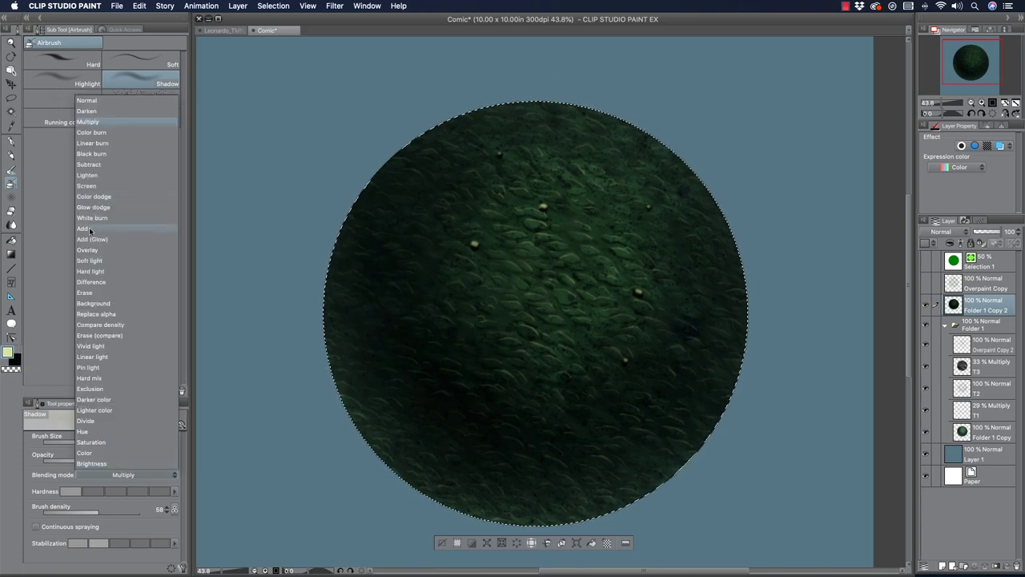
{"action": "left_click", "coordinate": [94, 196]}
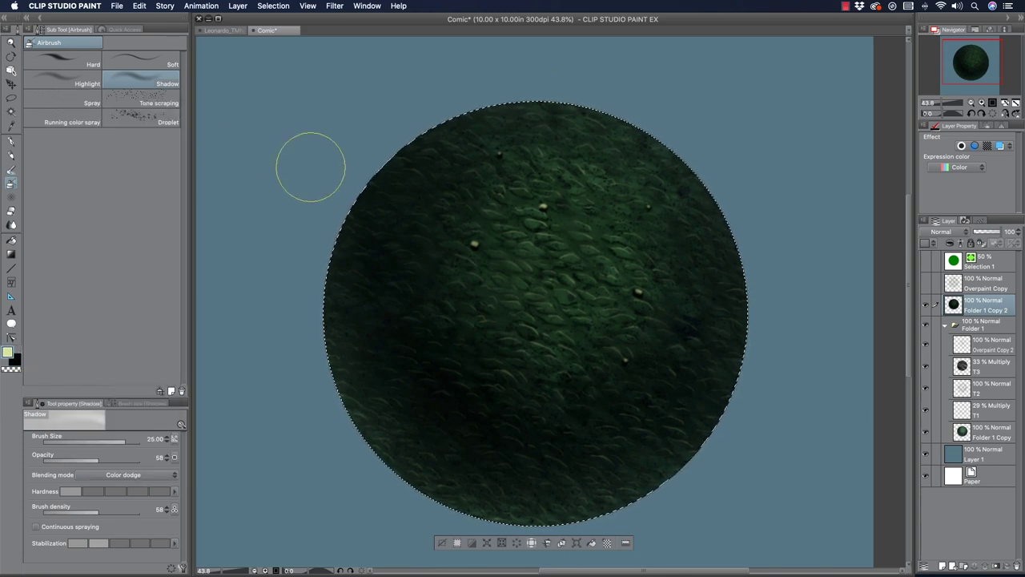
{"action": "key", "text": "]"}
{"action": "key", "text": "["}
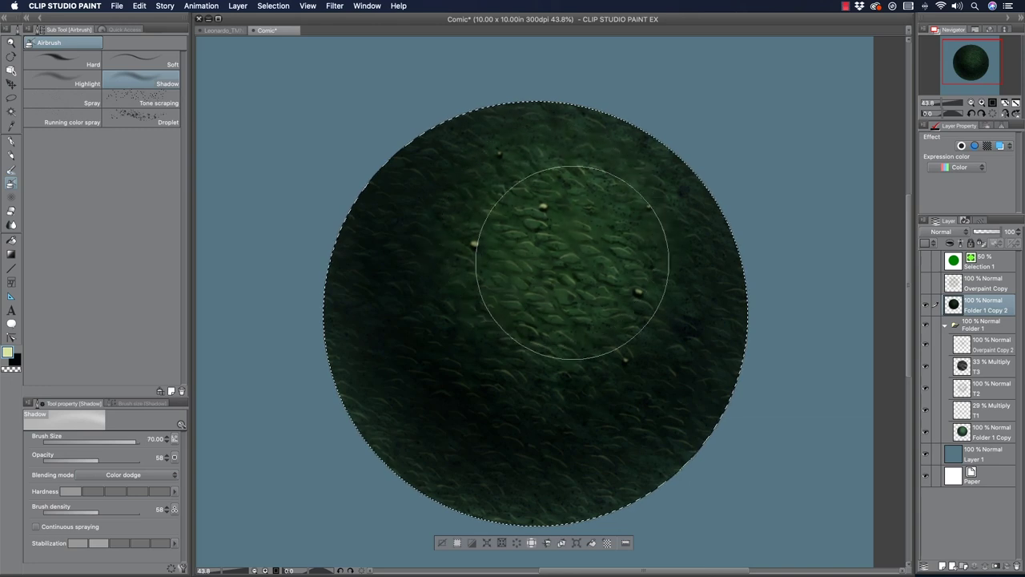
{"action": "left_click_drag", "start_coordinate": [557, 237], "coordinate": [589, 269]}
{"action": "key", "text": "["}
{"action": "mouse_move", "coordinate": [498, 271]}
{"action": "left_mouse_down"}
{"action": "mouse_move", "coordinate": [584, 154]}
{"action": "mouse_move", "coordinate": [654, 194]}
{"action": "mouse_move", "coordinate": [680, 297]}
{"action": "left_mouse_up"}
{"action": "key", "text": "bracketleft"}
{"action": "key", "text": "bracketleft"}
{"action": "mouse_move", "coordinate": [607, 348]}
{"action": "left_mouse_down"}
{"action": "mouse_move", "coordinate": [508, 382]}
{"action": "mouse_move", "coordinate": [480, 329]}
{"action": "left_mouse_up"}
Step: Build up a brighter highlight just right of the sphere's centre and toward its top with the Color dodge airbrush at size 25
{"action": "key", "text": "bracketleft"}
{"action": "key", "text": "bracketleft"}
{"action": "key", "text": "bracketleft"}
{"action": "key", "text": "bracketleft"}
{"action": "key", "text": "bracketleft"}
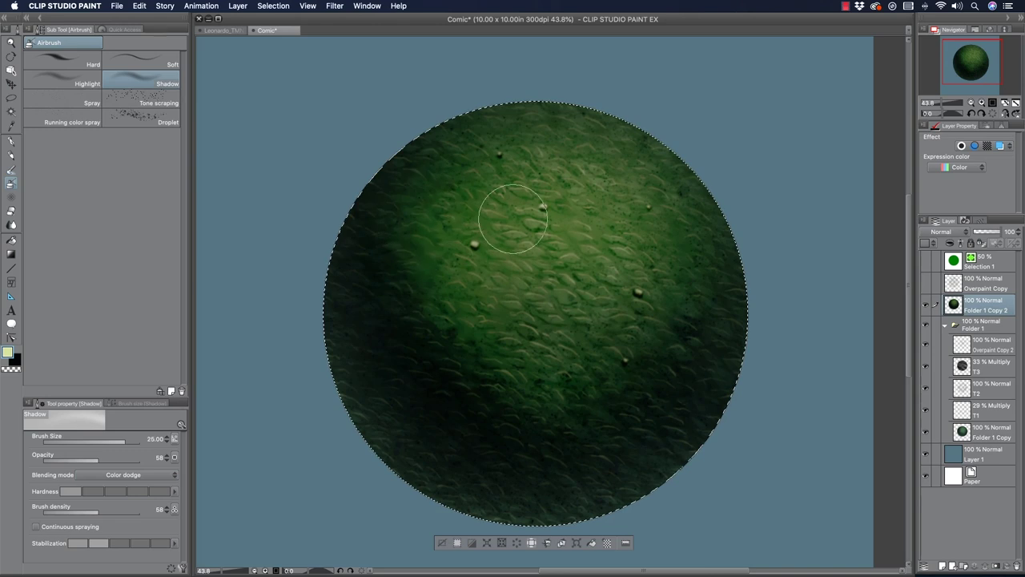
{"action": "left_click_drag", "start_coordinate": [565, 247], "coordinate": [529, 229]}
{"action": "mouse_move", "coordinate": [602, 228]}
{"action": "left_mouse_down"}
{"action": "mouse_move", "coordinate": [551, 168]}
{"action": "mouse_move", "coordinate": [520, 181]}
{"action": "left_mouse_up"}
Step: Paint pale green bounce light along the sphere's lower-left and bottom rim with the Color dodge airbrush at size 40
{"action": "key", "text": "bracketright"}
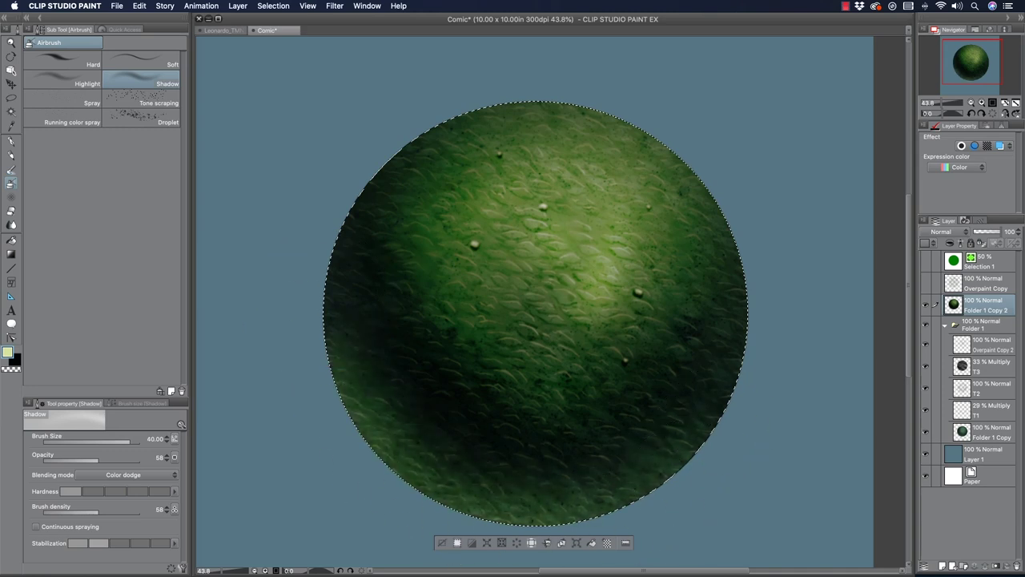
{"action": "mouse_move", "coordinate": [345, 437]}
{"action": "left_mouse_down"}
{"action": "mouse_move", "coordinate": [422, 500]}
{"action": "mouse_move", "coordinate": [667, 484]}
{"action": "left_mouse_up"}
{"action": "mouse_move", "coordinate": [392, 424]}
{"action": "left_mouse_down"}
{"action": "mouse_move", "coordinate": [600, 516]}
{"action": "mouse_move", "coordinate": [767, 318]}
{"action": "left_mouse_up"}
Step: Highlight individual scales in the lit central area with the Color dodge airbrush reduced to size 1.20
{"action": "key", "text": "bracketleft"}
{"action": "key", "text": "bracketleft"}
{"action": "key", "text": "bracketleft"}
{"action": "key", "text": "bracketleft"}
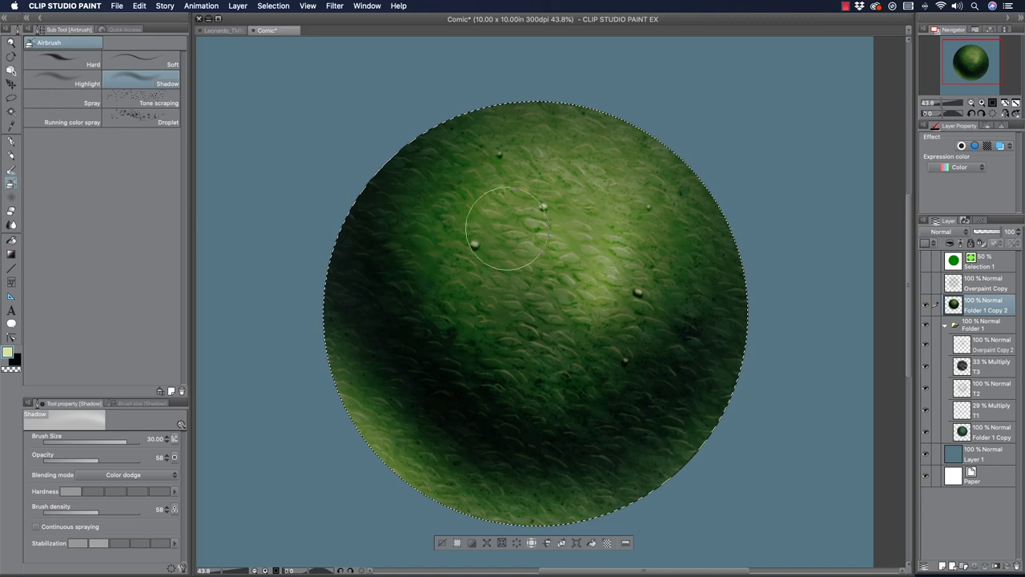
{"action": "key", "text": "bracketleft"}
{"action": "key", "text": "bracketleft"}
{"action": "key", "text": "bracketleft"}
{"action": "key", "text": "bracketleft"}
{"action": "key", "text": "bracketleft"}
{"action": "key", "text": "bracketleft"}
{"action": "key", "text": "bracketleft"}
{"action": "key", "text": "bracketleft"}
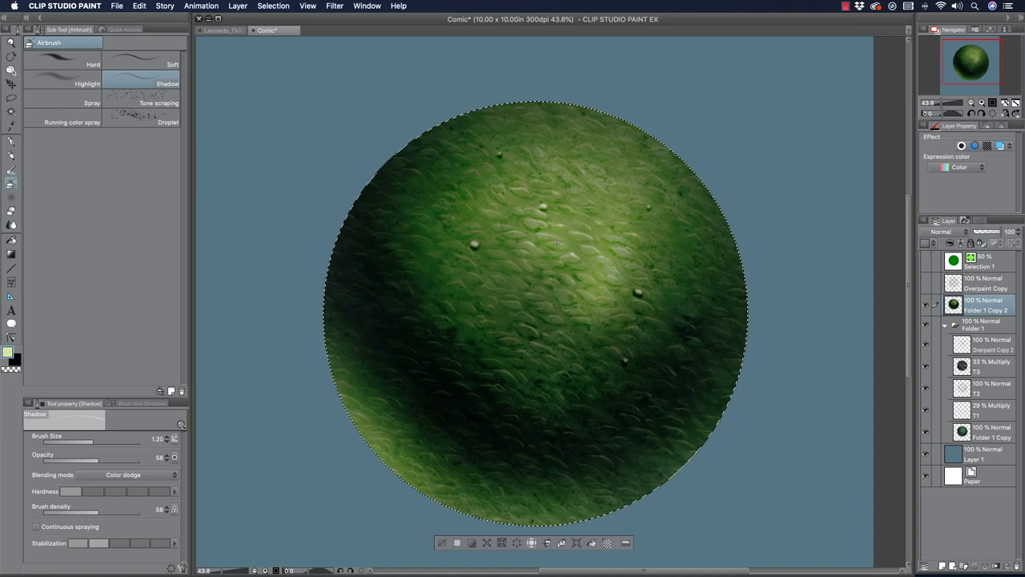
Step: Add a small bright glow spot slightly above the sphere's centre with an enlarged Color dodge airbrush
{"action": "key", "text": "]"}
{"action": "key", "text": "]"}
{"action": "key", "text": "]"}
{"action": "key", "text": "]"}
{"action": "key", "text": "]"}
{"action": "key", "text": "]"}
{"action": "key", "text": "]"}
{"action": "key", "text": "]"}
{"action": "key", "text": "]"}
{"action": "key", "text": "]"}
{"action": "left_click_drag", "start_coordinate": [572, 233], "coordinate": [578, 230]}
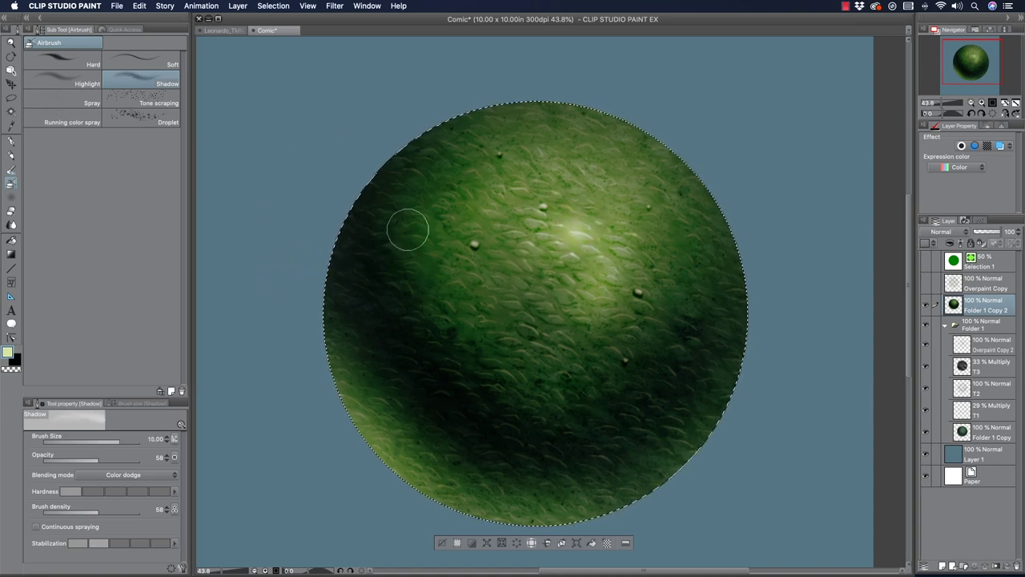
Step: Try lightening the dark shadow band across the sphere with the Color dodge airbrush, and undo those strokes
{"action": "key", "text": "/"}
{"action": "left_click_drag", "start_coordinate": [429, 203], "coordinate": [402, 200]}
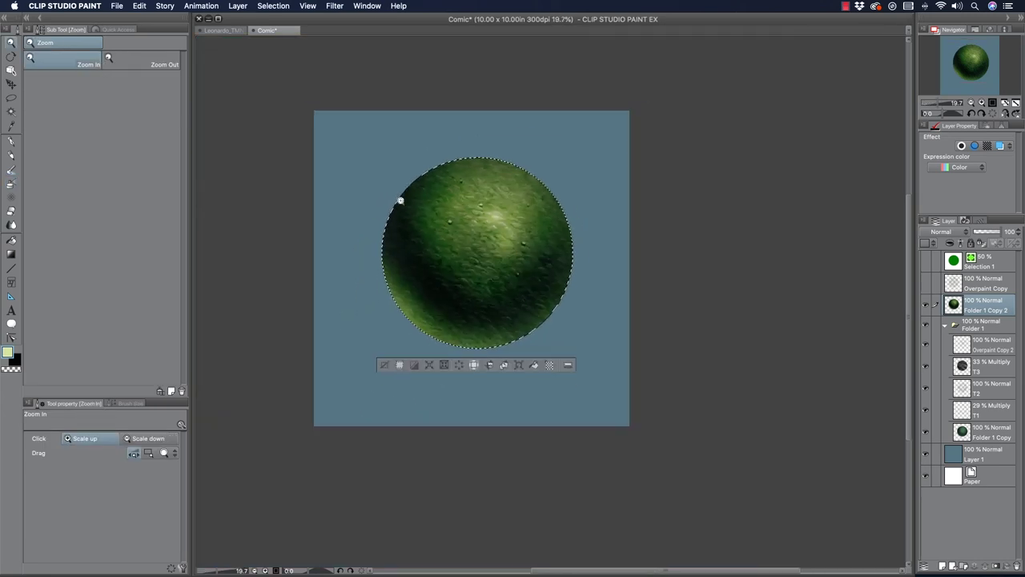
{"action": "left_click", "coordinate": [399, 200]}
{"action": "left_click", "coordinate": [398, 196]}
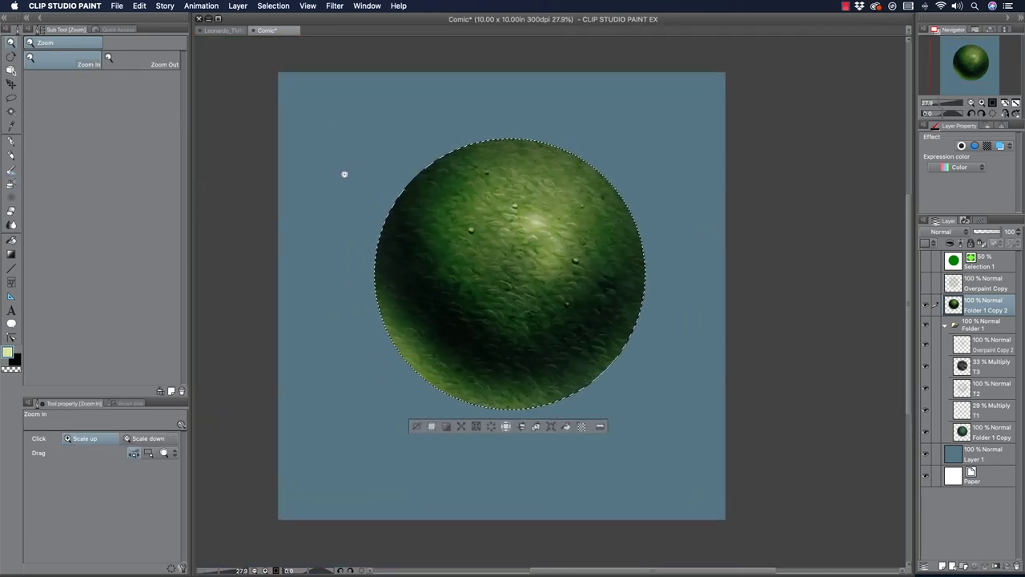
{"action": "left_click", "coordinate": [11, 185]}
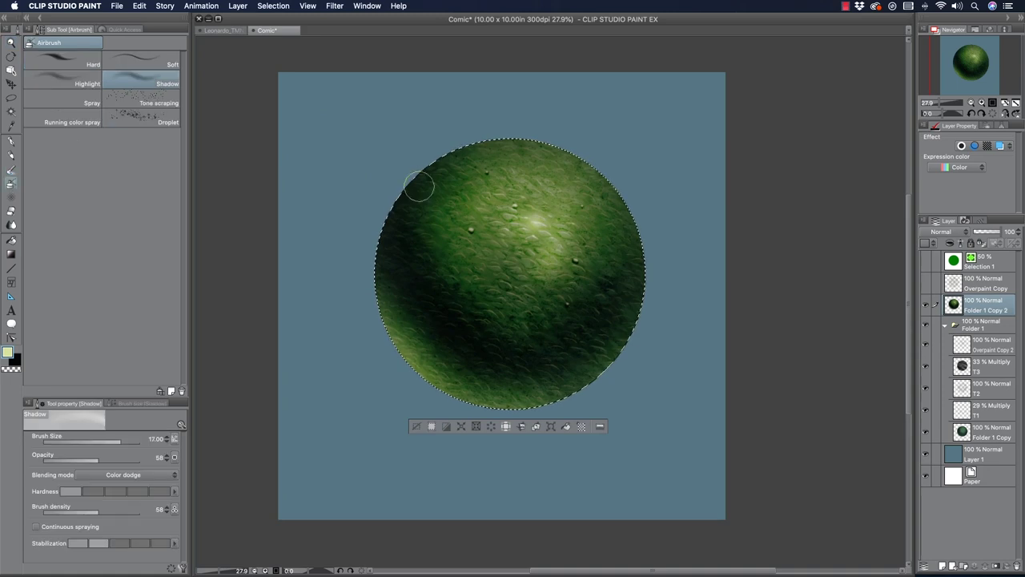
{"action": "mouse_move", "coordinate": [482, 325]}
{"action": "left_mouse_down"}
{"action": "mouse_move", "coordinate": [511, 346]}
{"action": "mouse_move", "coordinate": [575, 330]}
{"action": "mouse_move", "coordinate": [503, 345]}
{"action": "left_mouse_up"}
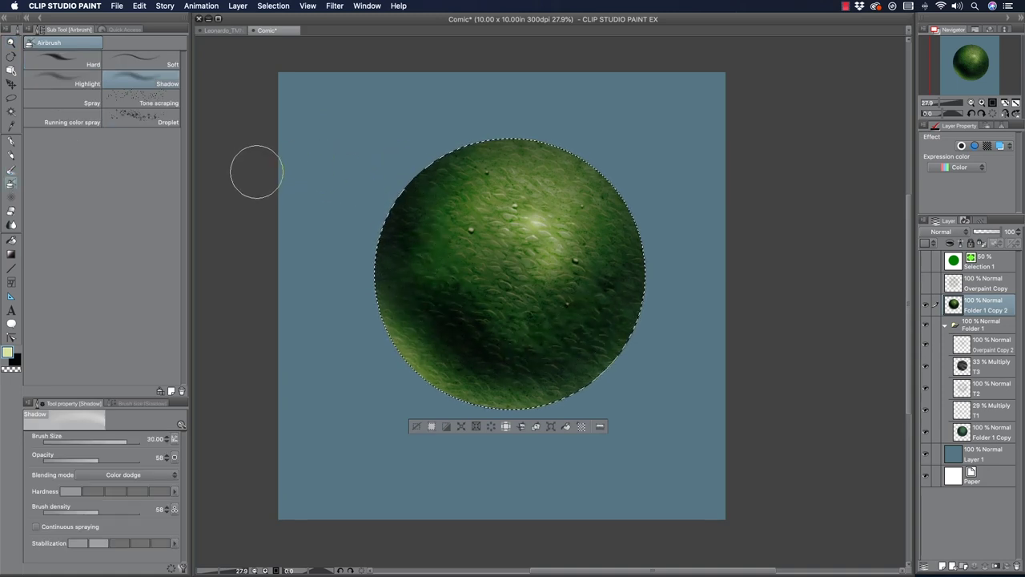
{"action": "key", "text": "super+z"}
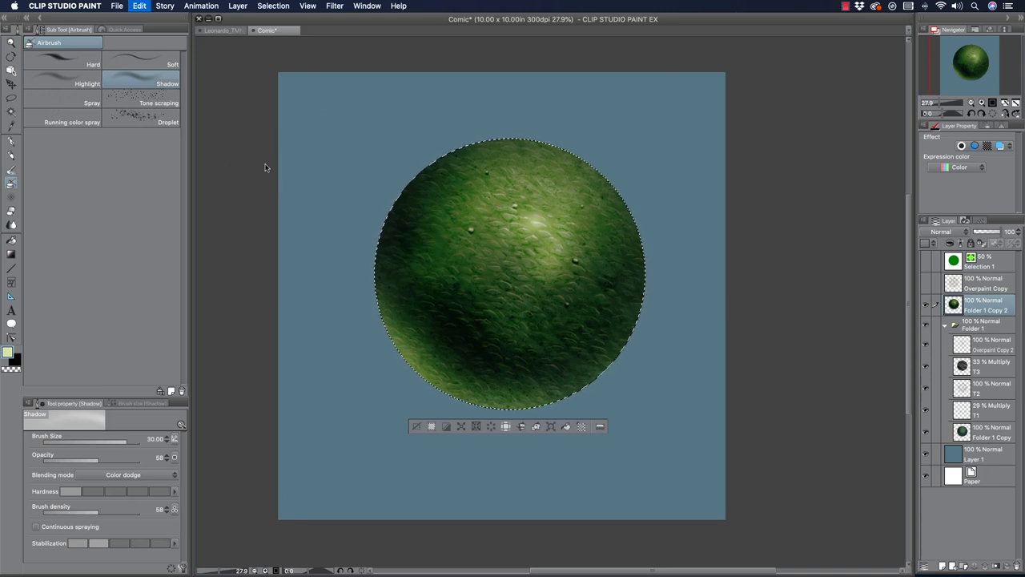
{"action": "key", "text": "super+z"}
{"action": "key", "text": "super+z"}
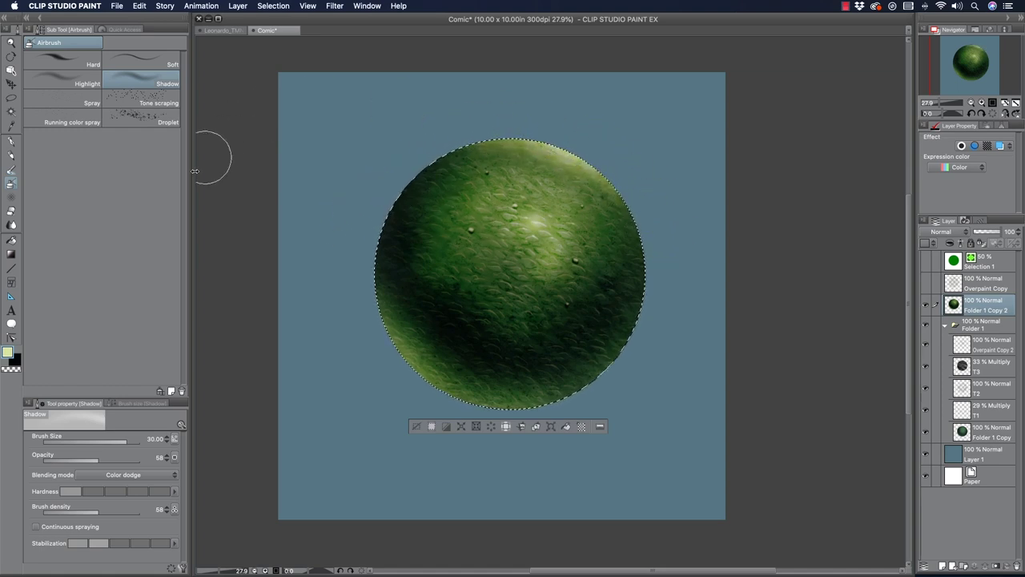
Step: Tint the sphere's lower-left and bottom rim blue (3996C2) with the Shadow airbrush in Color mode at size 60
{"action": "left_click", "coordinate": [11, 354]}
{"action": "double_click", "coordinate": [13, 360]}
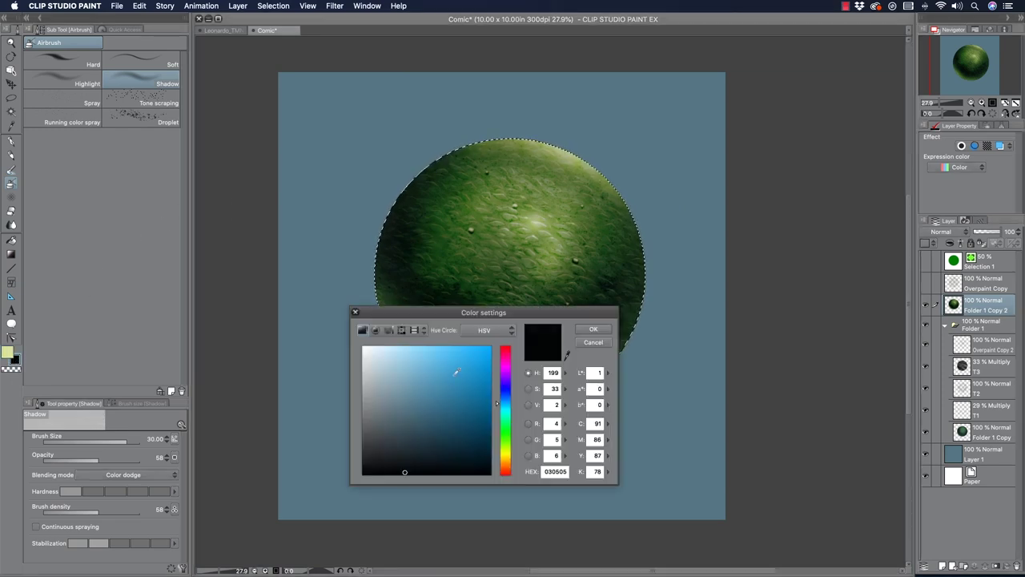
{"action": "left_click", "coordinate": [584, 330]}
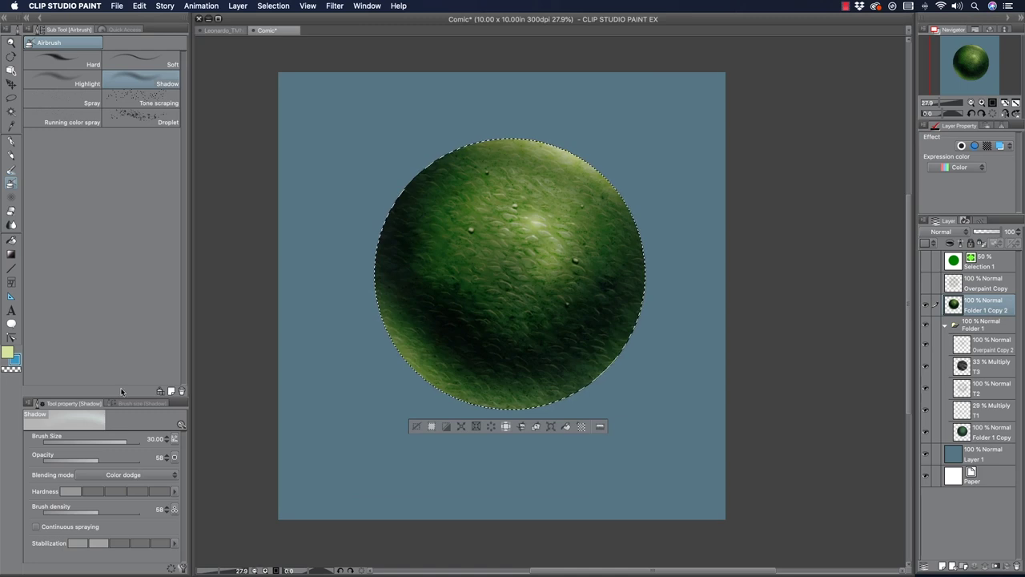
{"action": "left_click", "coordinate": [119, 473]}
{"action": "left_click", "coordinate": [86, 453]}
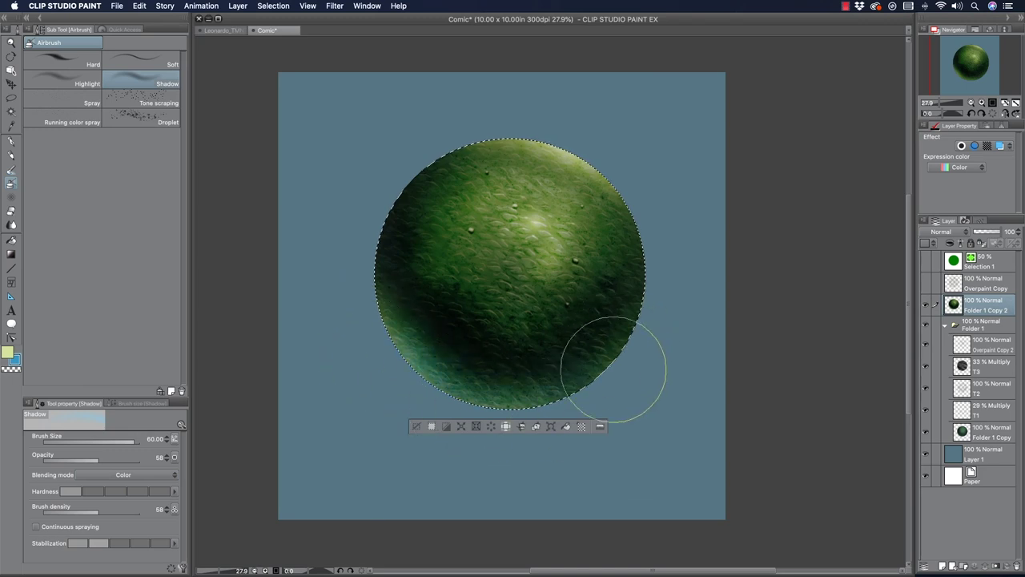
{"action": "mouse_move", "coordinate": [418, 373]}
{"action": "left_mouse_down"}
{"action": "mouse_move", "coordinate": [373, 343]}
{"action": "mouse_move", "coordinate": [391, 375]}
{"action": "mouse_move", "coordinate": [414, 358]}
{"action": "left_mouse_up"}
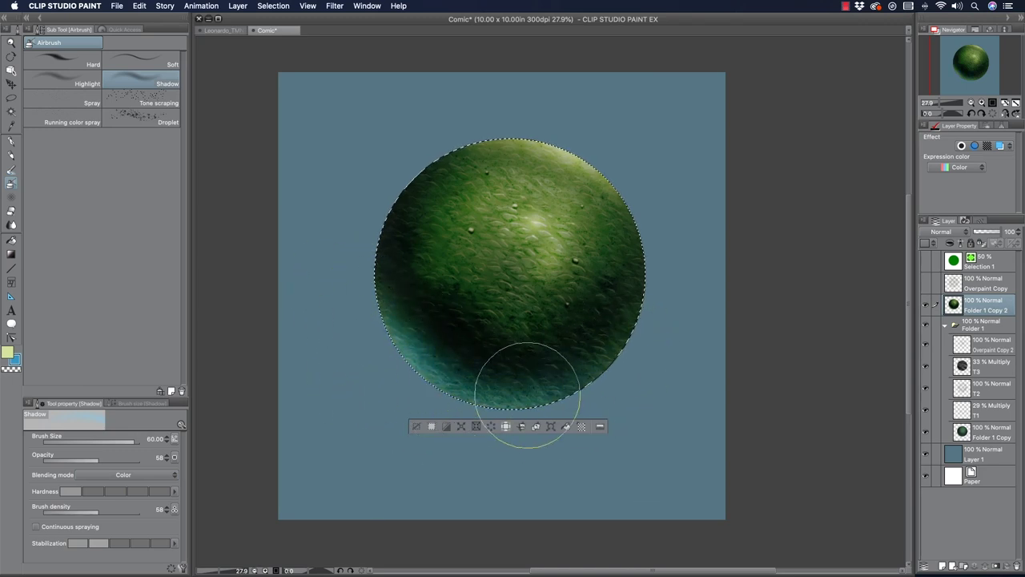
{"action": "mouse_move", "coordinate": [558, 402]}
{"action": "left_mouse_down"}
{"action": "mouse_move", "coordinate": [469, 384]}
{"action": "mouse_move", "coordinate": [360, 313]}
{"action": "mouse_move", "coordinate": [369, 299]}
{"action": "left_mouse_up"}
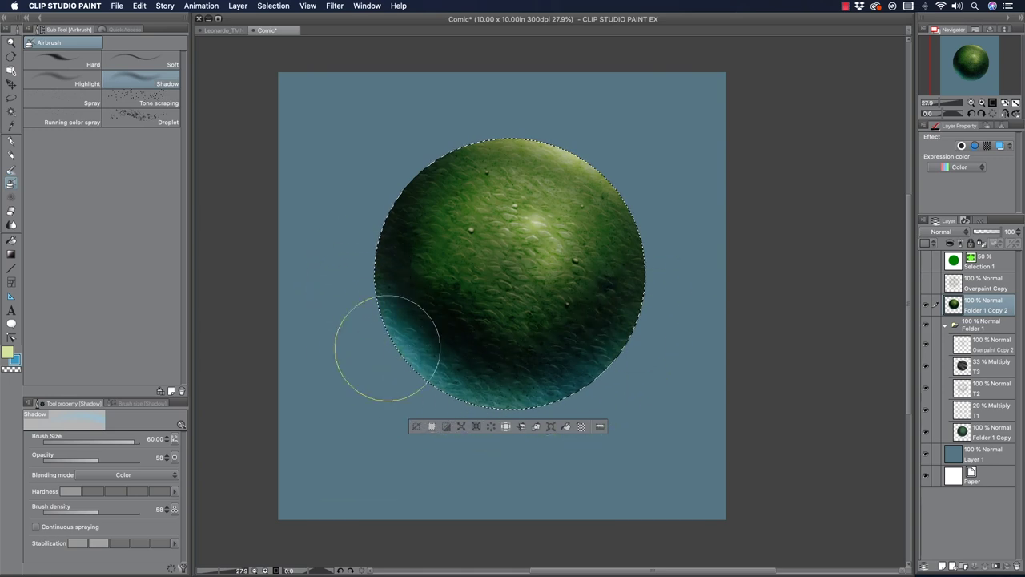
Step: Brighten the blue bounce light along the sphere's bottom rim with the airbrush in Glow dodge mode at size 60
{"action": "left_click", "coordinate": [107, 474]}
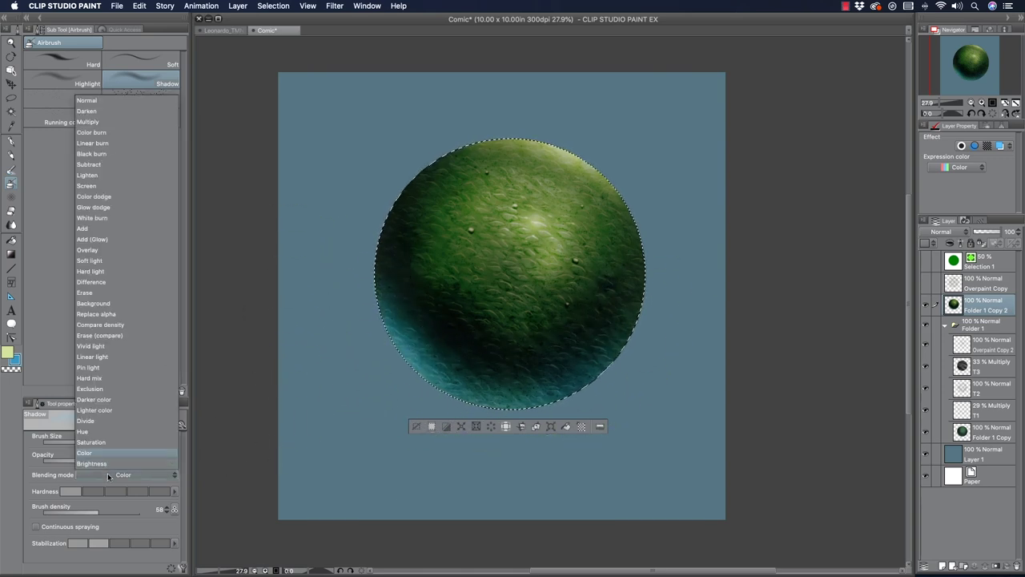
{"action": "left_click", "coordinate": [93, 208]}
{"action": "mouse_move", "coordinate": [461, 402]}
{"action": "left_mouse_down"}
{"action": "mouse_move", "coordinate": [492, 408]}
{"action": "mouse_move", "coordinate": [464, 407]}
{"action": "mouse_move", "coordinate": [593, 391]}
{"action": "mouse_move", "coordinate": [448, 411]}
{"action": "mouse_move", "coordinate": [391, 375]}
{"action": "mouse_move", "coordinate": [458, 408]}
{"action": "mouse_move", "coordinate": [560, 413]}
{"action": "left_mouse_up"}
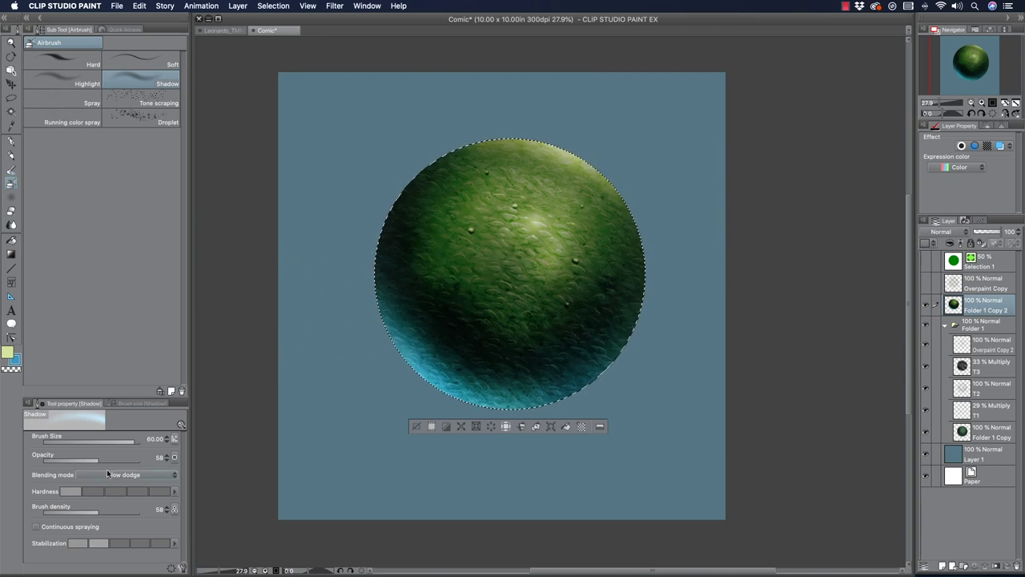
Step: Tint the sphere's middle and shadow band reddish brown (AB4D31) with the Shadow airbrush in Color mode at size 70
{"action": "left_click", "coordinate": [110, 474]}
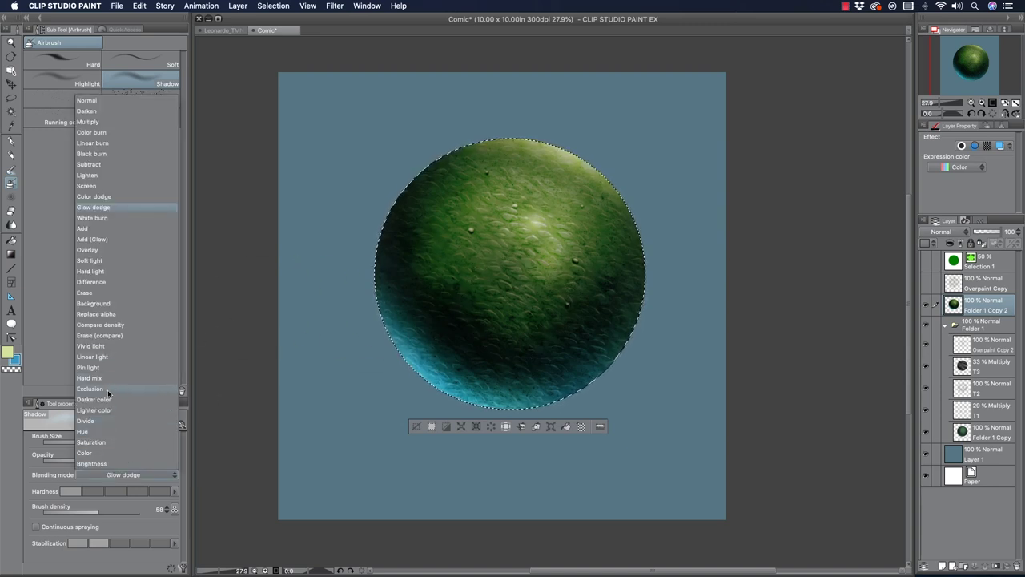
{"action": "left_click", "coordinate": [86, 453]}
{"action": "double_click", "coordinate": [15, 362]}
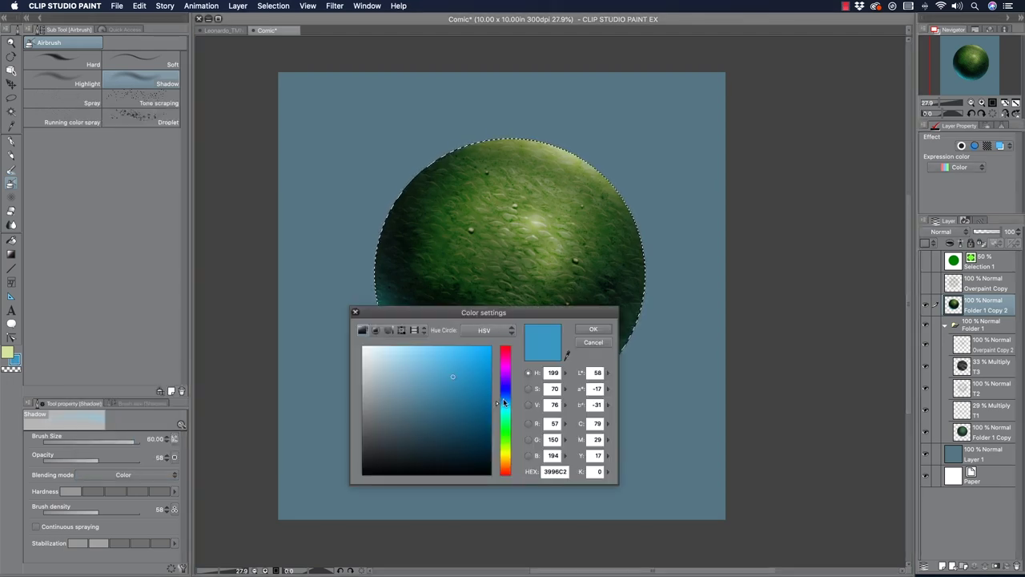
{"action": "left_click", "coordinate": [449, 417]}
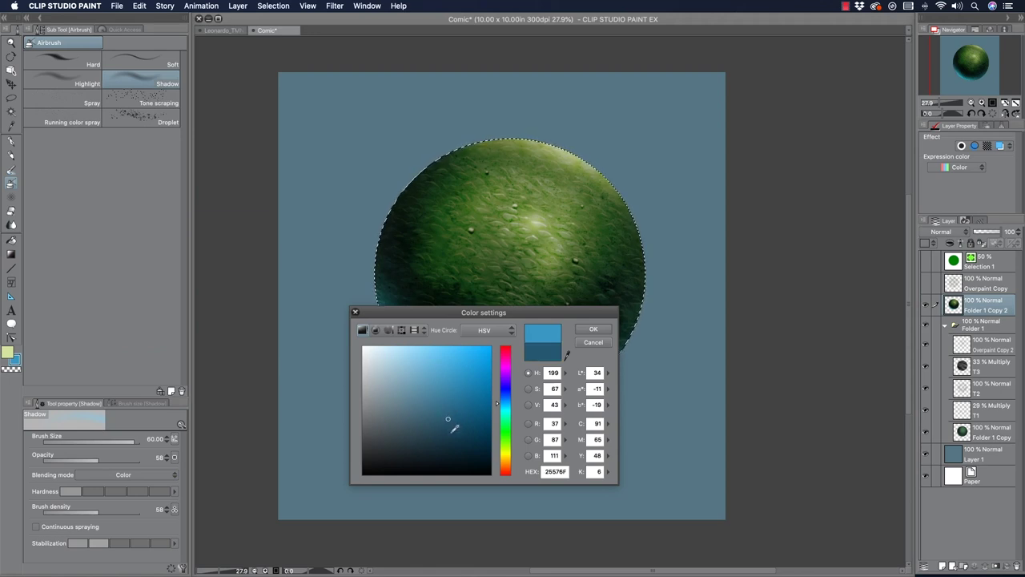
{"action": "left_click", "coordinate": [504, 445]}
{"action": "left_click_drag", "start_coordinate": [503, 449], "coordinate": [505, 469]}
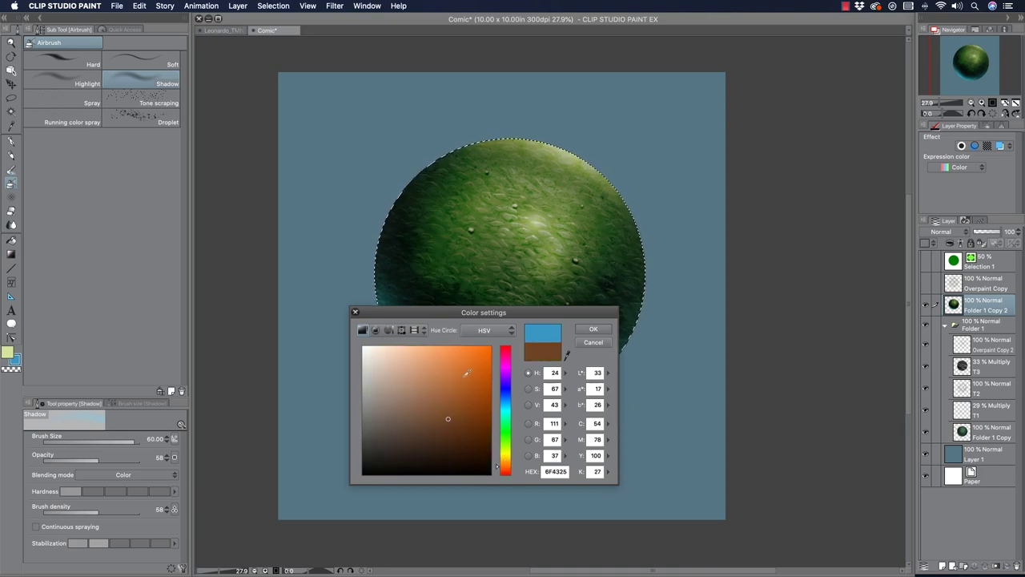
{"action": "left_click", "coordinate": [504, 471]}
{"action": "left_click", "coordinate": [453, 386]}
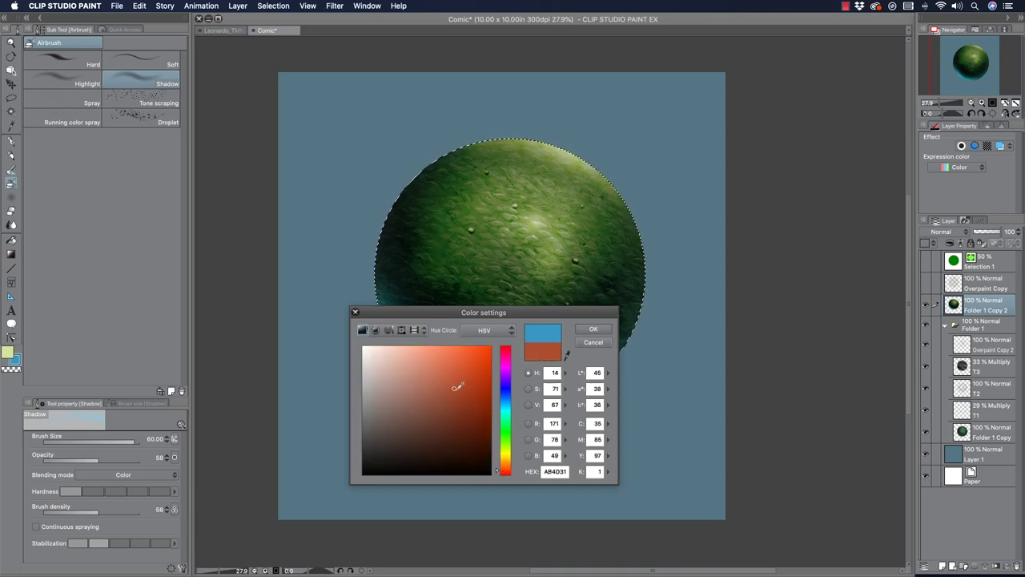
{"action": "left_click", "coordinate": [594, 329]}
{"action": "key", "text": "bracketright"}
{"action": "mouse_move", "coordinate": [449, 271]}
{"action": "left_mouse_down"}
{"action": "mouse_move", "coordinate": [543, 325]}
{"action": "mouse_move", "coordinate": [620, 242]}
{"action": "mouse_move", "coordinate": [464, 235]}
{"action": "mouse_move", "coordinate": [426, 218]}
{"action": "mouse_move", "coordinate": [430, 184]}
{"action": "mouse_move", "coordinate": [437, 275]}
{"action": "mouse_move", "coordinate": [514, 323]}
{"action": "mouse_move", "coordinate": [622, 275]}
{"action": "mouse_move", "coordinate": [505, 156]}
{"action": "left_mouse_up"}
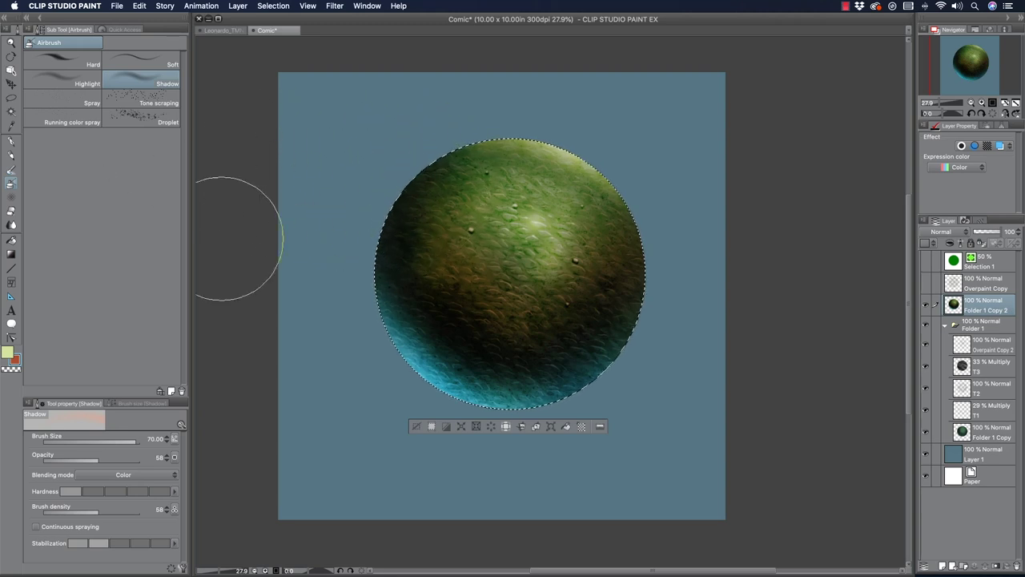
Step: Clear the selection around the sphere and examine its tinted scaly surface up close
{"action": "left_click", "coordinate": [416, 425]}
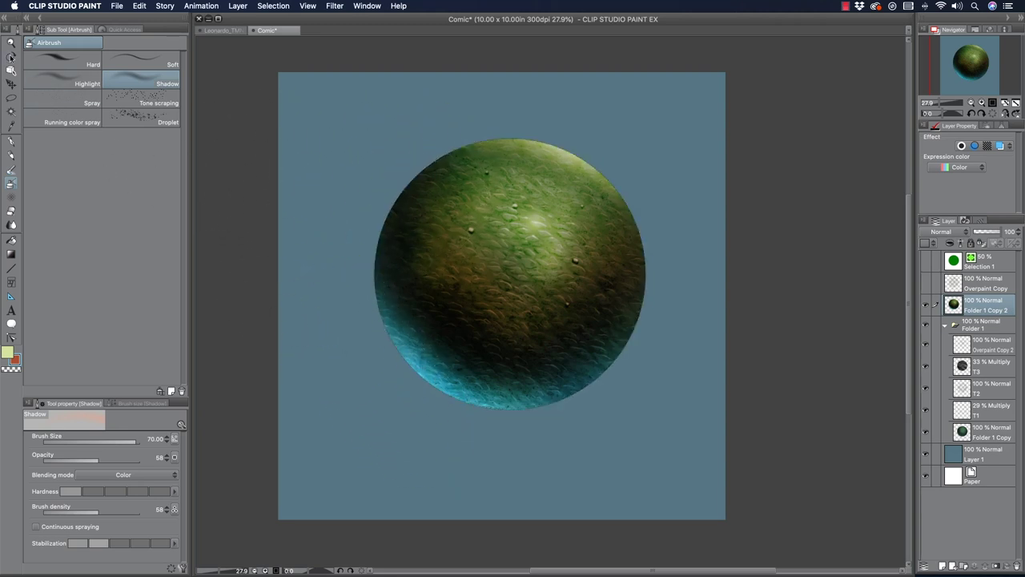
{"action": "left_click", "coordinate": [11, 44]}
{"action": "left_click", "coordinate": [487, 233]}
{"action": "left_click", "coordinate": [407, 241]}
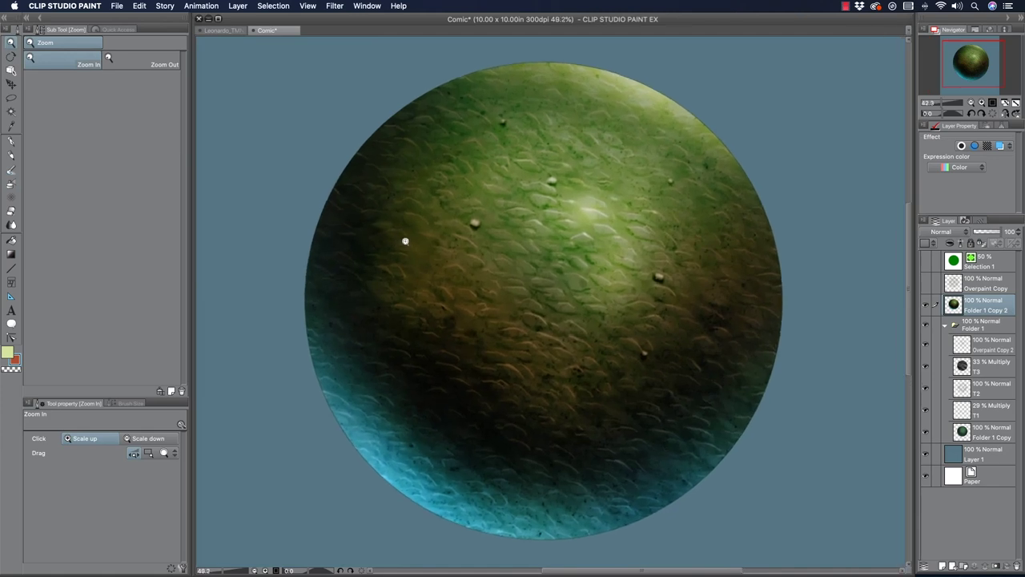
{"action": "mouse_move", "coordinate": [386, 285]}
{"action": "left_mouse_down"}
{"action": "mouse_move", "coordinate": [357, 289]}
{"action": "mouse_move", "coordinate": [392, 293]}
{"action": "left_mouse_up"}
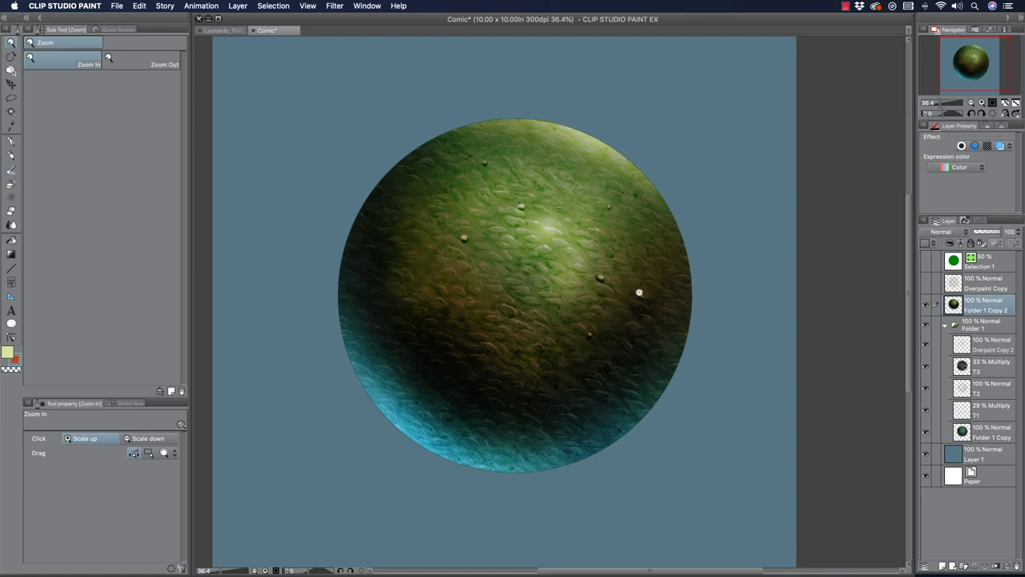
Step: Hide Folder 1 and move the merged sphere layer toward the canvas's lower-right area
{"action": "left_click", "coordinate": [12, 84]}
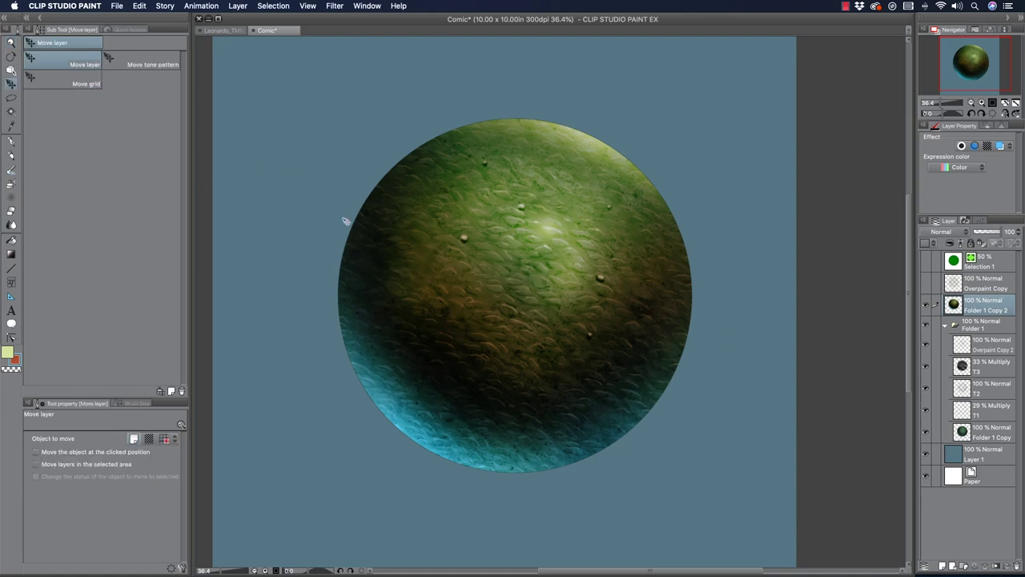
{"action": "left_click_drag", "start_coordinate": [406, 278], "coordinate": [404, 252]}
{"action": "left_click", "coordinate": [925, 325]}
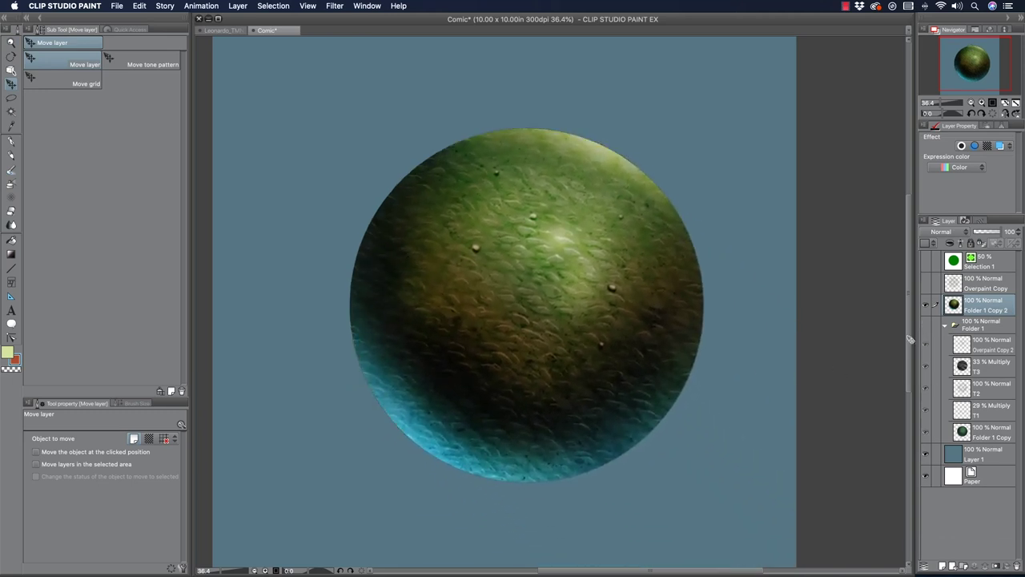
{"action": "left_click_drag", "start_coordinate": [470, 284], "coordinate": [521, 343]}
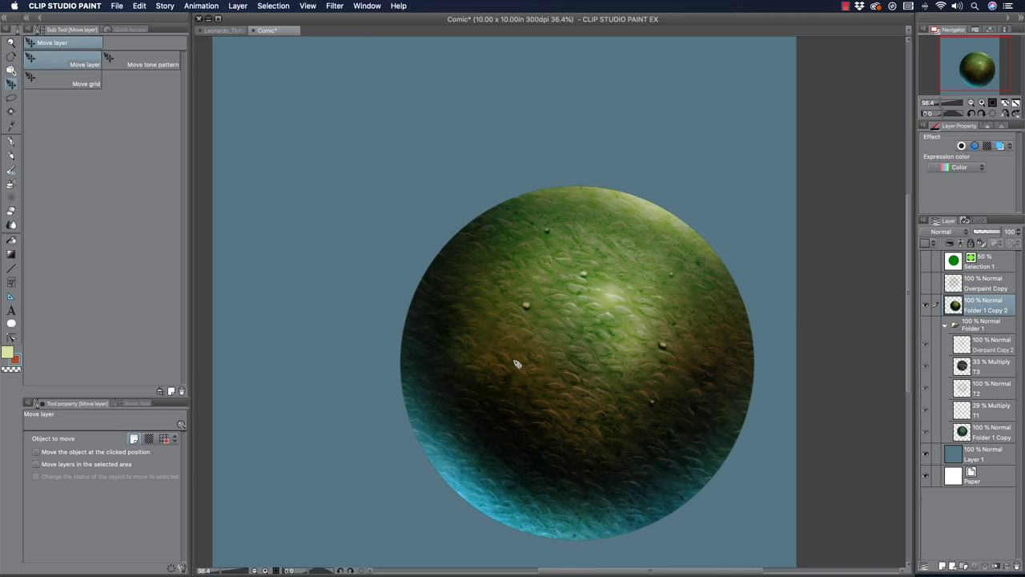
Step: Try filling the canvas with overlapping duplicates of the sphere, undo them, and move the single sphere back to the middle
{"action": "left_click_drag", "start_coordinate": [595, 448], "coordinate": [462, 400]}
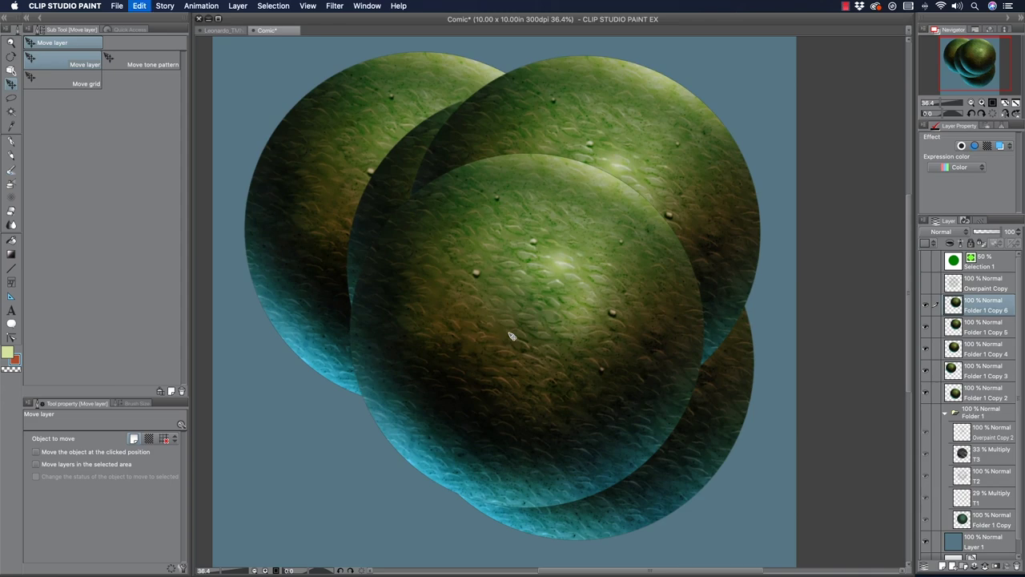
{"action": "key", "text": "super+z"}
{"action": "key", "text": "super+z"}
{"action": "key", "text": "super+z"}
{"action": "key", "text": "super+z"}
{"action": "left_click_drag", "start_coordinate": [512, 336], "coordinate": [460, 299]}
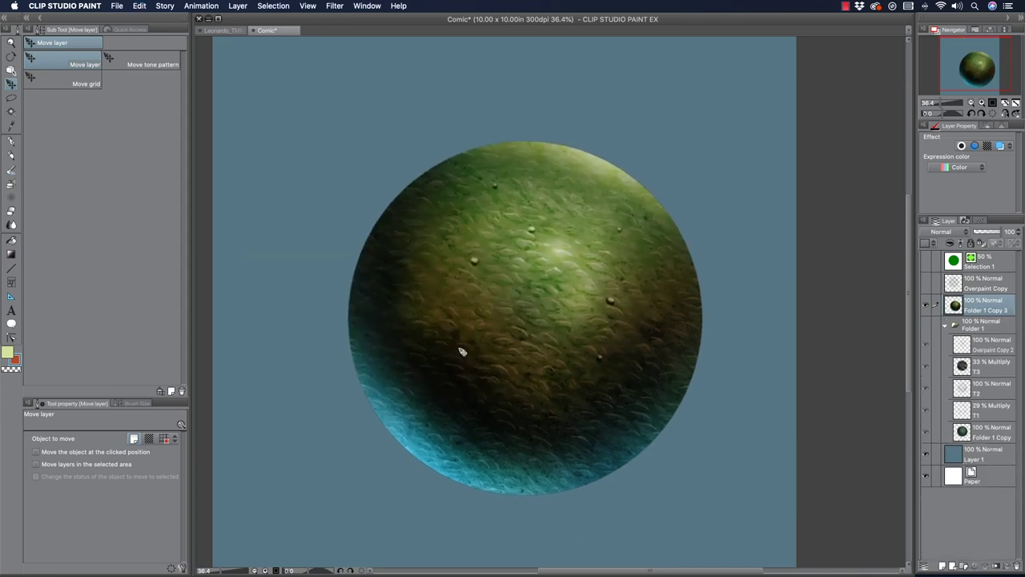
Step: Examine the skin texture, highlights and bounce light on the arm and face in the Leonardo_TMNT_by_RAM-Final painting
{"action": "left_click", "coordinate": [231, 32]}
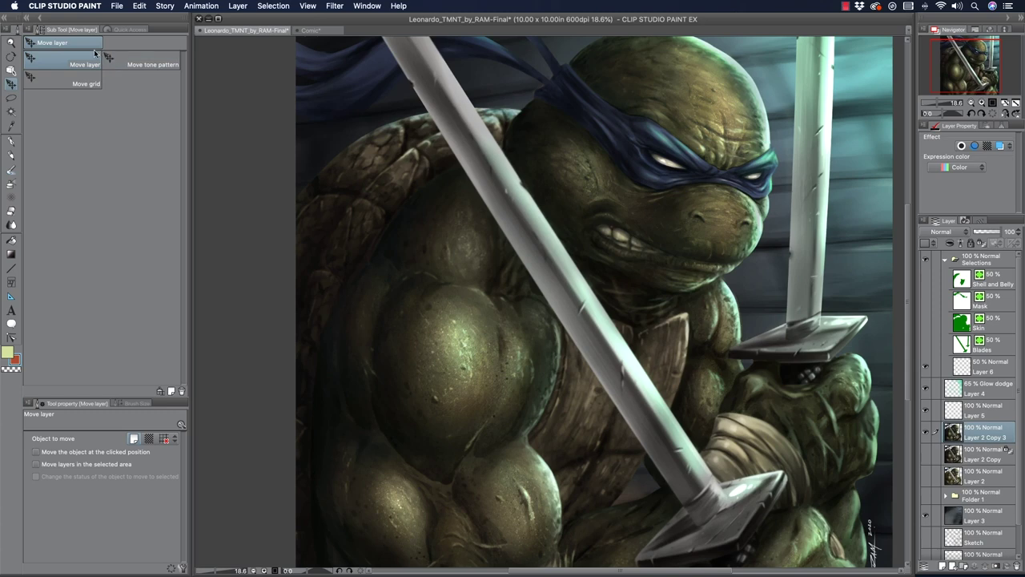
{"action": "left_click", "coordinate": [12, 42]}
{"action": "scroll", "coordinate": [430, 419], "scroll_direction": "down", "scroll_amount": 3}
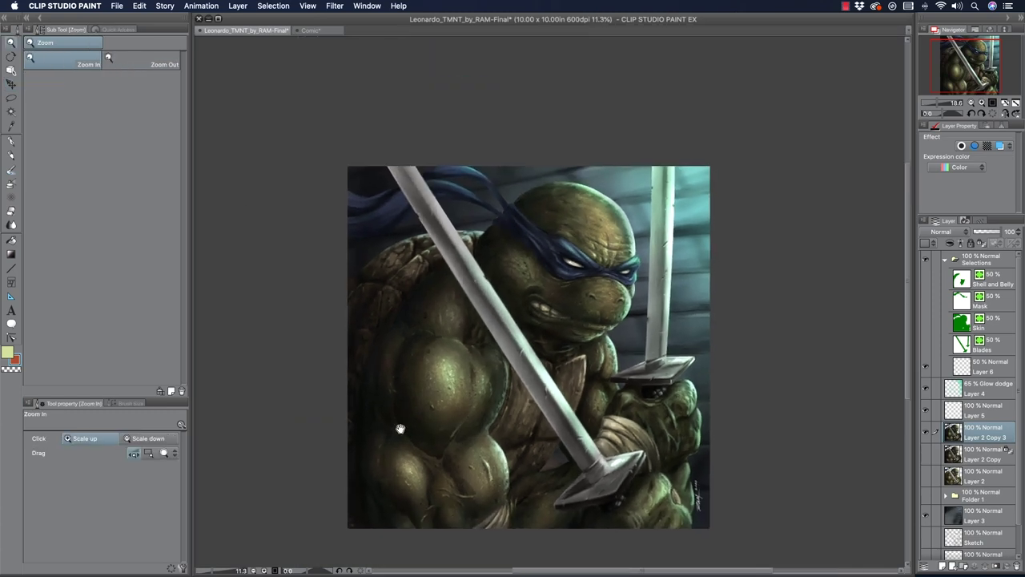
{"action": "scroll", "coordinate": [416, 394], "scroll_direction": "down", "scroll_amount": 2}
{"action": "left_click", "coordinate": [422, 426]}
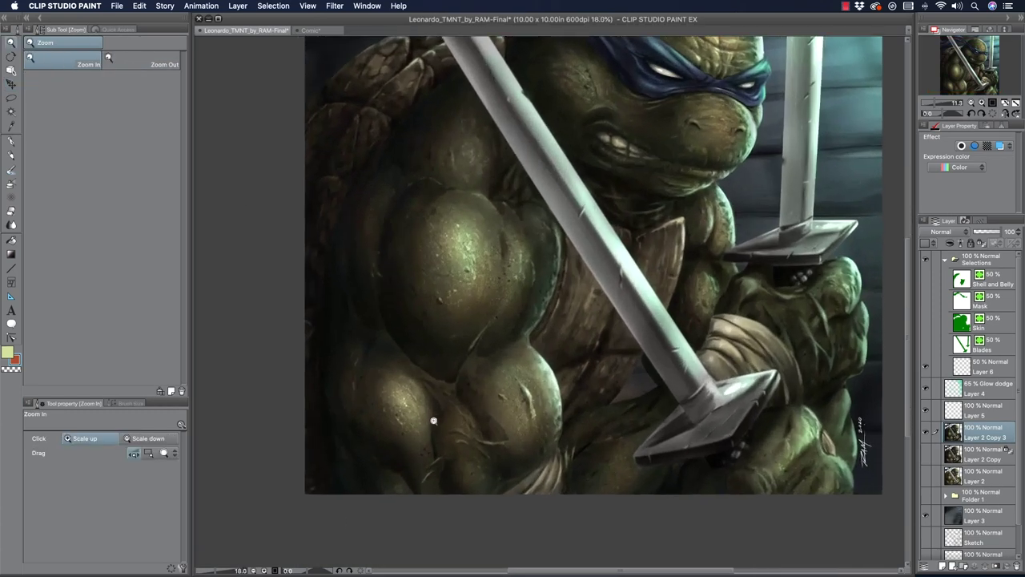
{"action": "left_click_drag", "start_coordinate": [395, 395], "coordinate": [384, 371]}
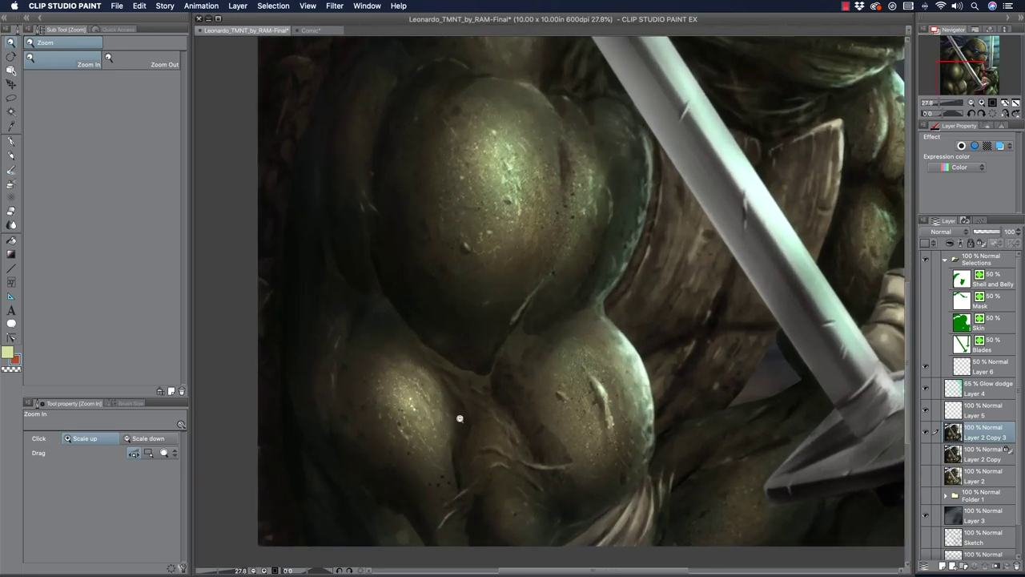
{"action": "scroll", "coordinate": [464, 419], "scroll_direction": "down", "scroll_amount": 1}
{"action": "scroll", "coordinate": [450, 420], "scroll_direction": "down", "scroll_amount": 1}
{"action": "scroll", "coordinate": [576, 164], "scroll_direction": "up", "scroll_amount": 2}
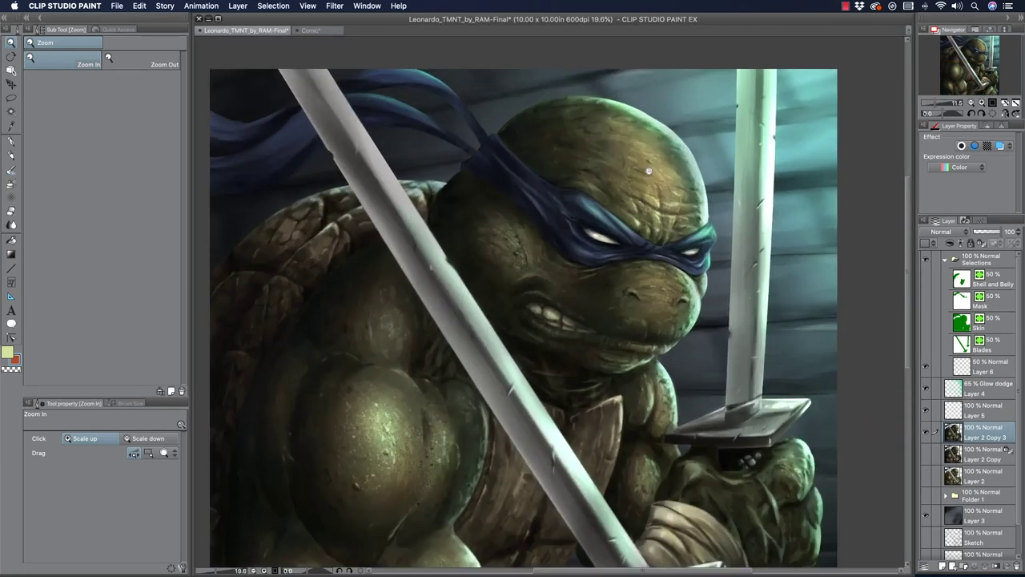
{"action": "scroll", "coordinate": [397, 346], "scroll_direction": "down", "scroll_amount": 3}
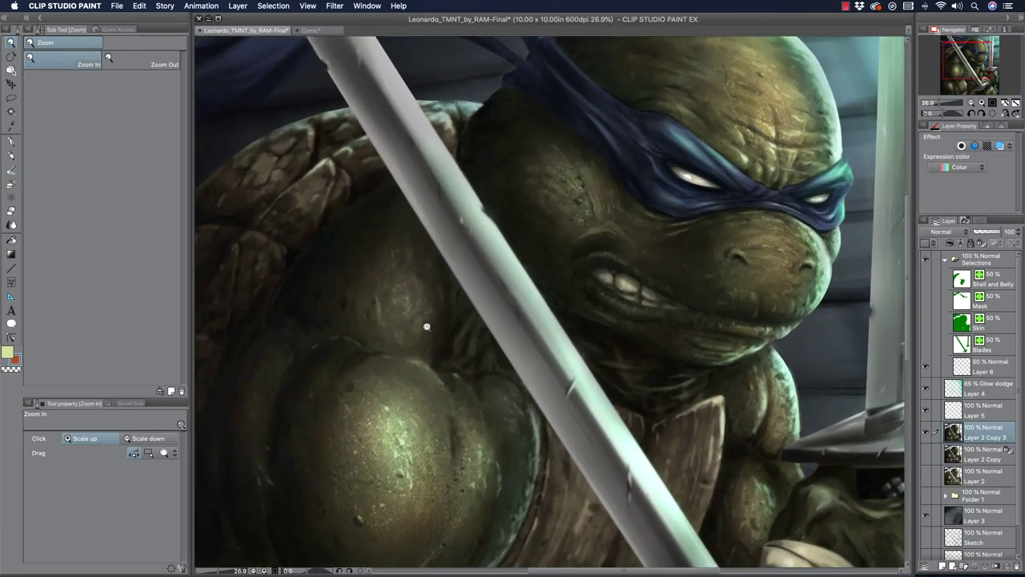
{"action": "scroll", "coordinate": [384, 344], "scroll_direction": "down", "scroll_amount": 2}
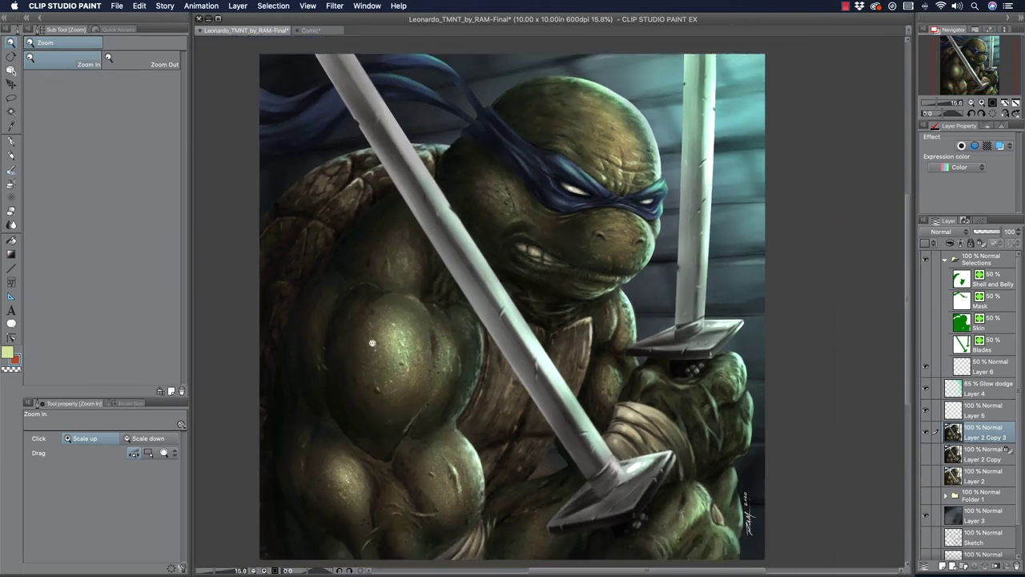
Step: Compare the sphere in the Comic document with the turtle's shoulder muscle in the Leonardo painting
{"action": "left_click", "coordinate": [311, 30]}
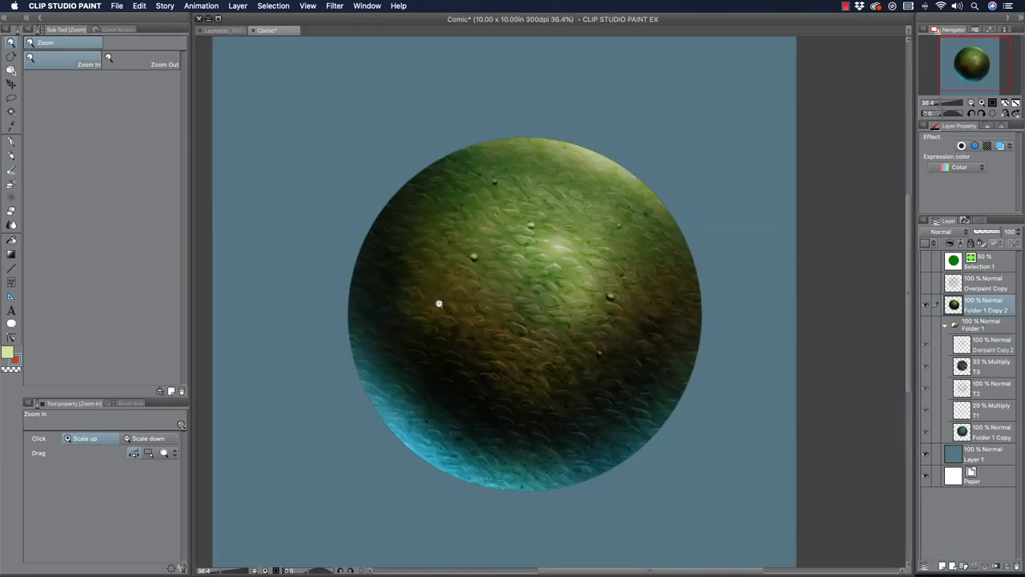
{"action": "left_click_drag", "start_coordinate": [506, 323], "coordinate": [510, 325]}
{"action": "left_click", "coordinate": [225, 31]}
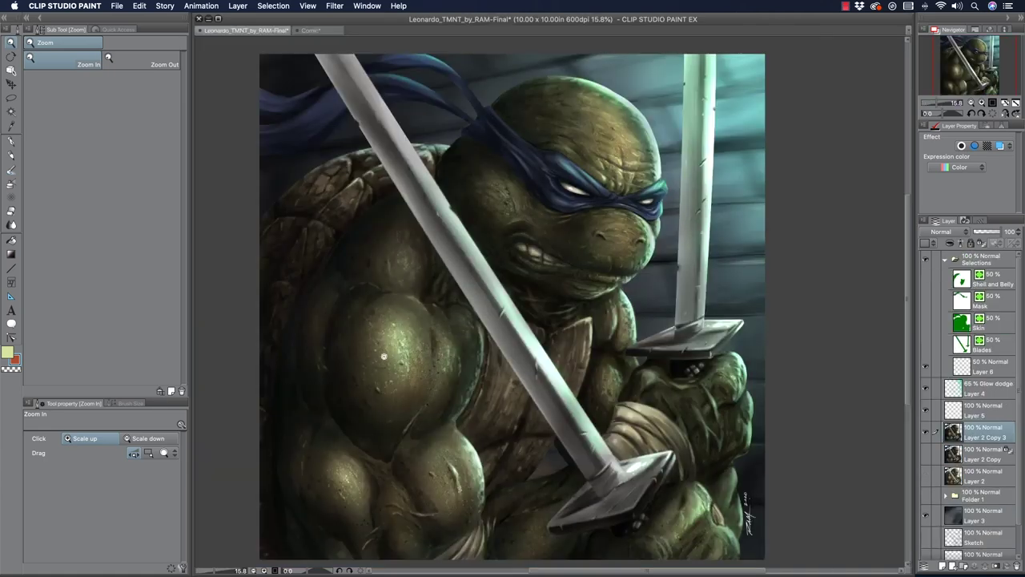
{"action": "scroll", "coordinate": [392, 357], "scroll_direction": "up", "scroll_amount": 2}
{"action": "left_click_drag", "start_coordinate": [399, 359], "coordinate": [407, 360]}
{"action": "left_click_drag", "start_coordinate": [317, 370], "coordinate": [380, 336]}
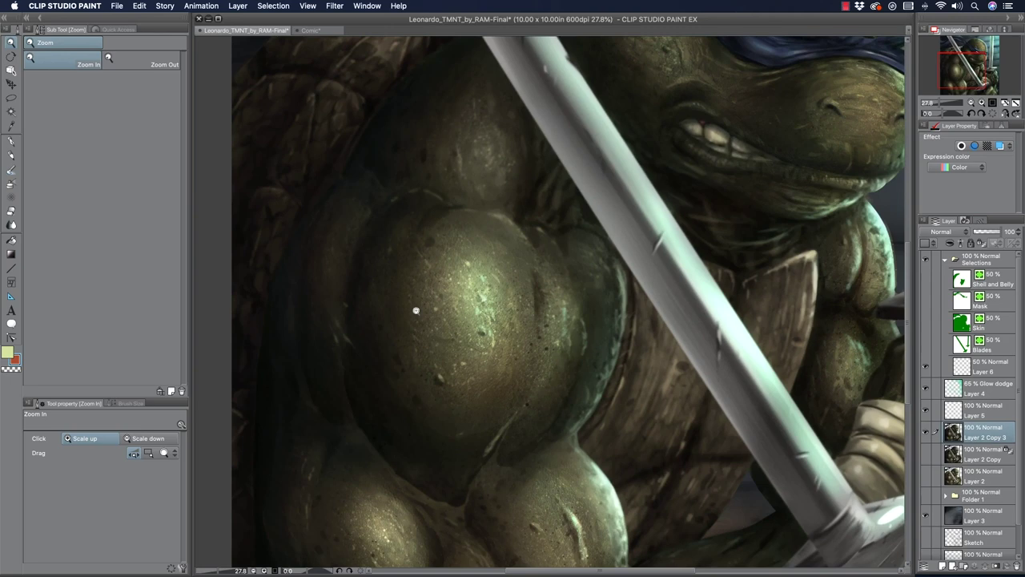
Step: Review the finished sphere once more, and view the full turtle figure in the Leonardo painting
{"action": "left_click", "coordinate": [311, 31]}
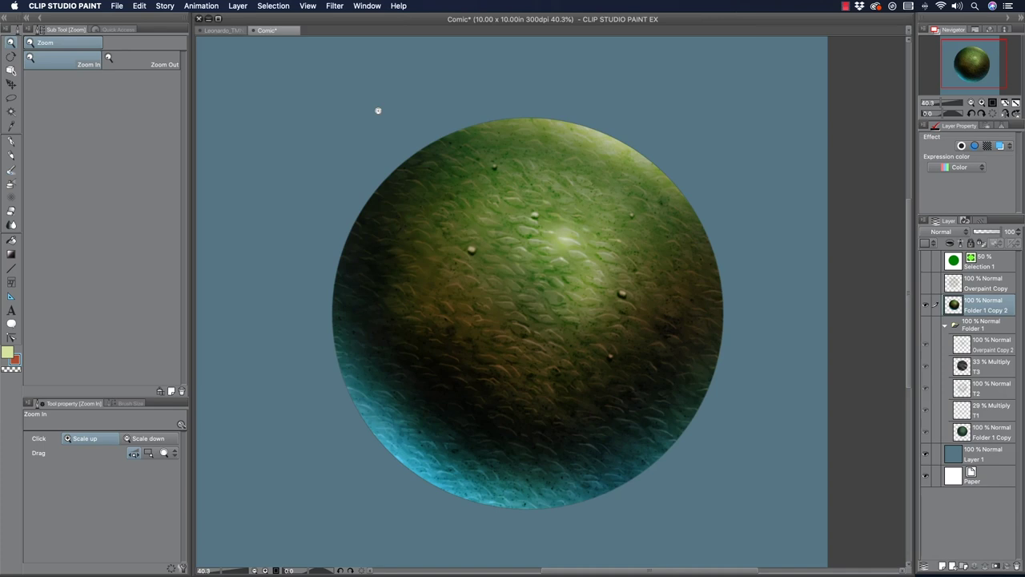
{"action": "left_click", "coordinate": [409, 395]}
{"action": "scroll", "coordinate": [411, 396], "scroll_direction": "down", "scroll_amount": 3}
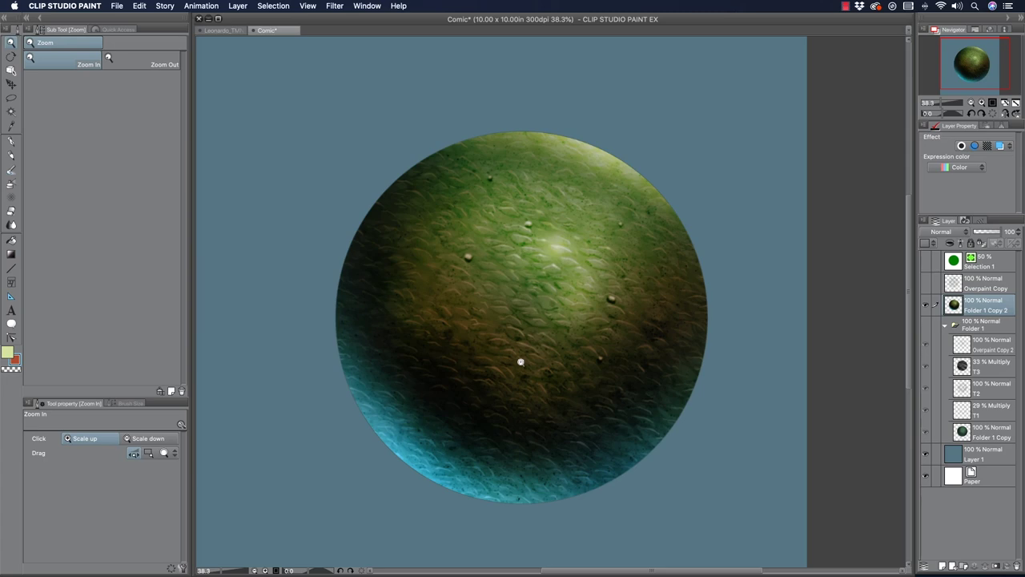
{"action": "left_click", "coordinate": [234, 32]}
{"action": "left_click_drag", "start_coordinate": [449, 291], "coordinate": [433, 286]}
{"action": "scroll", "coordinate": [432, 286], "scroll_direction": "up", "scroll_amount": 4}
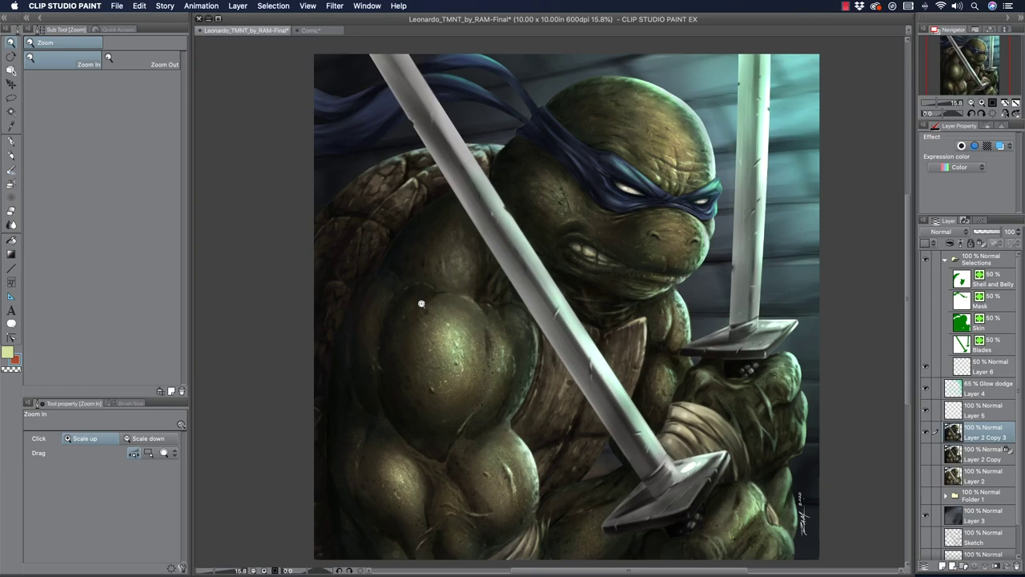
{"action": "left_click", "coordinate": [848, 6]}
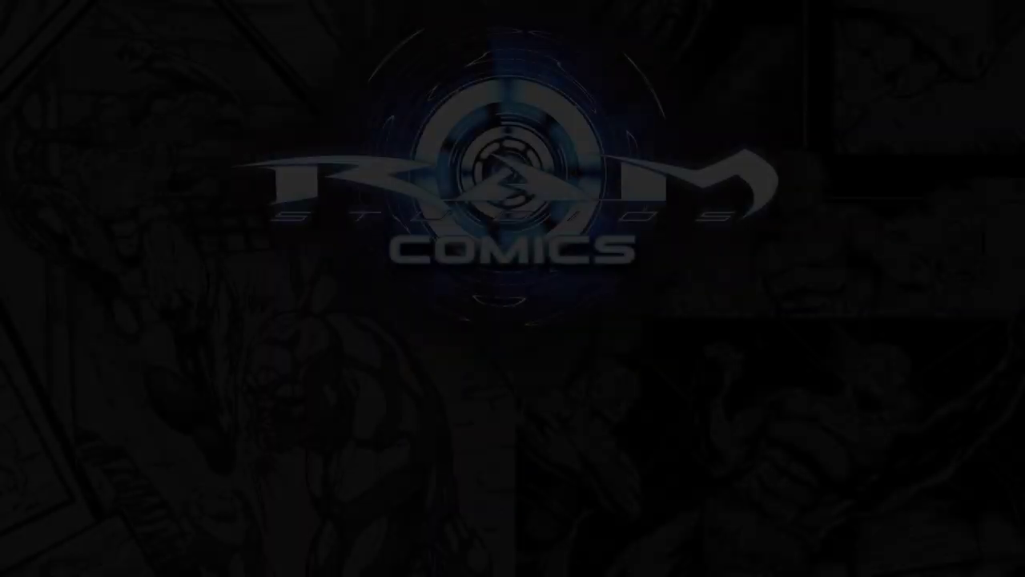